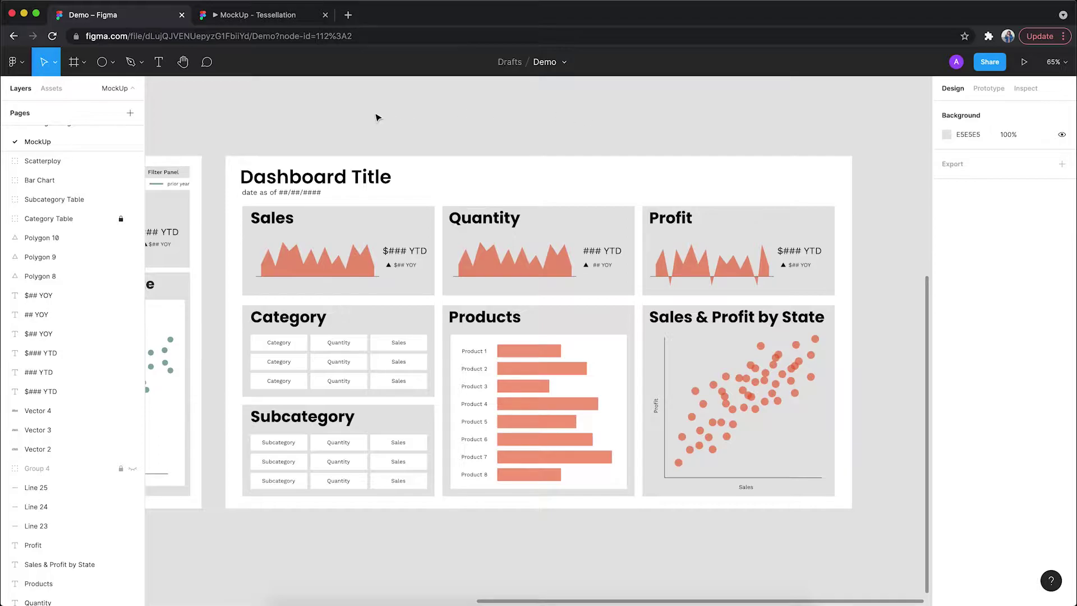
Switch to the Tessellation prototype and try out its filter panel and the sorting of products by sales
{"action": "left_click", "coordinate": [257, 19]}
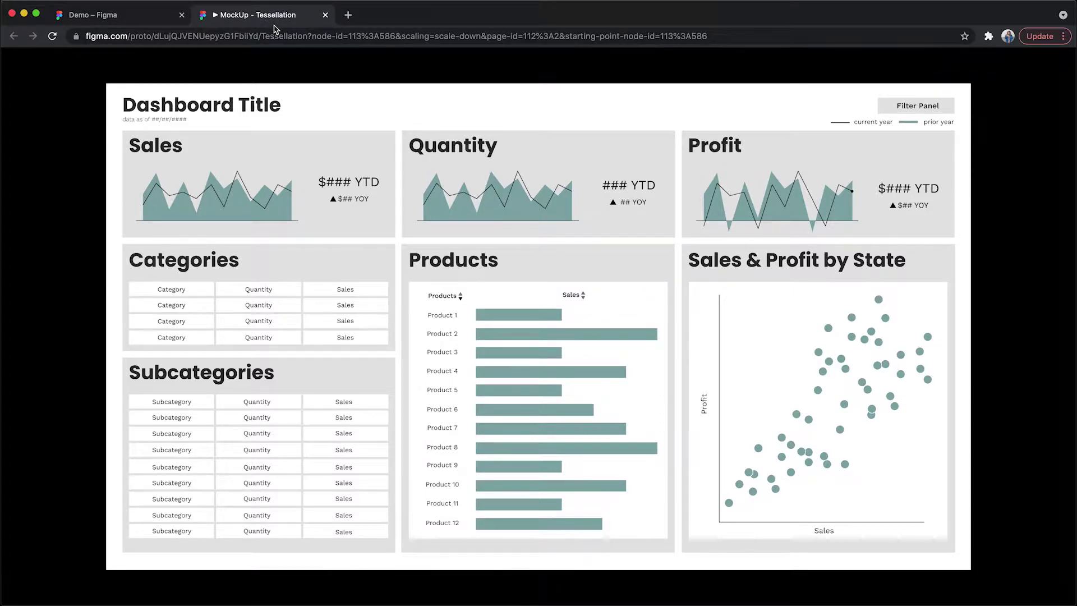
{"action": "mouse_move", "coordinate": [293, 61]}
{"action": "left_click", "coordinate": [899, 113]}
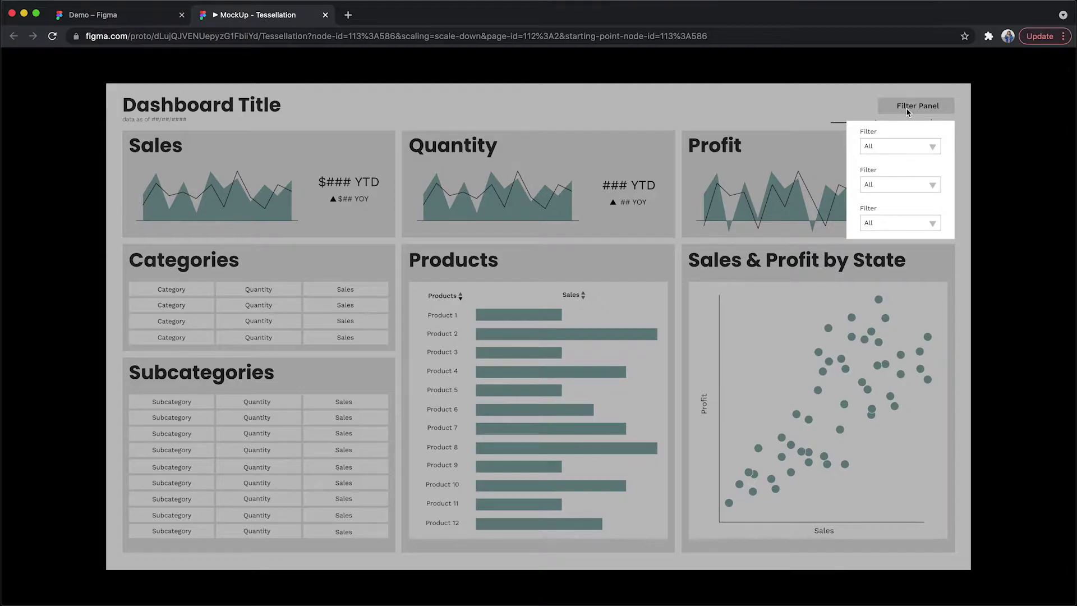
{"action": "left_click", "coordinate": [893, 108]}
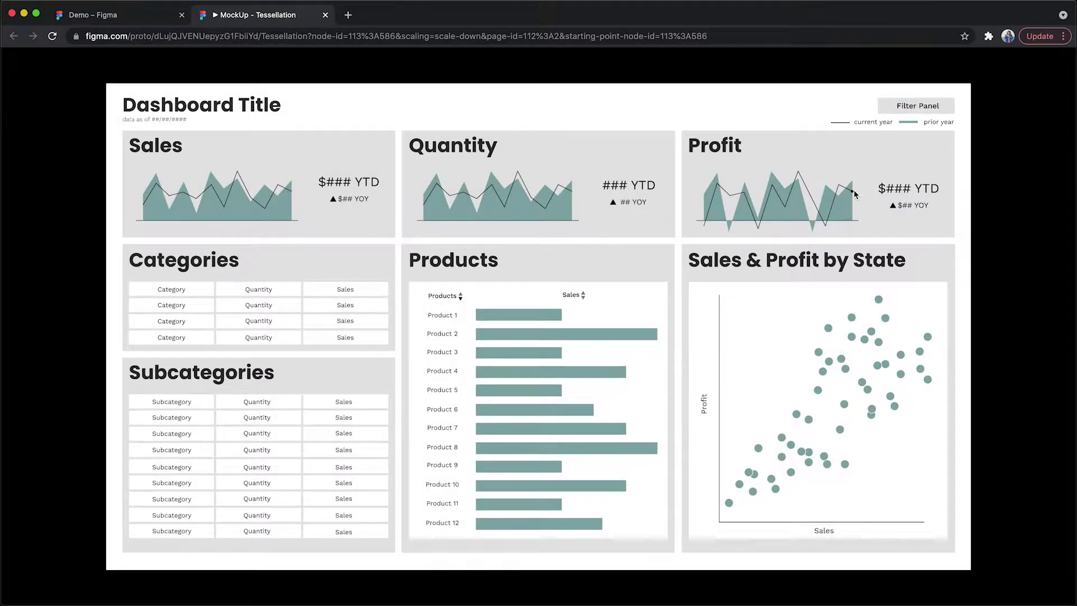
{"action": "mouse_move", "coordinate": [854, 194]}
{"action": "left_click", "coordinate": [584, 299]}
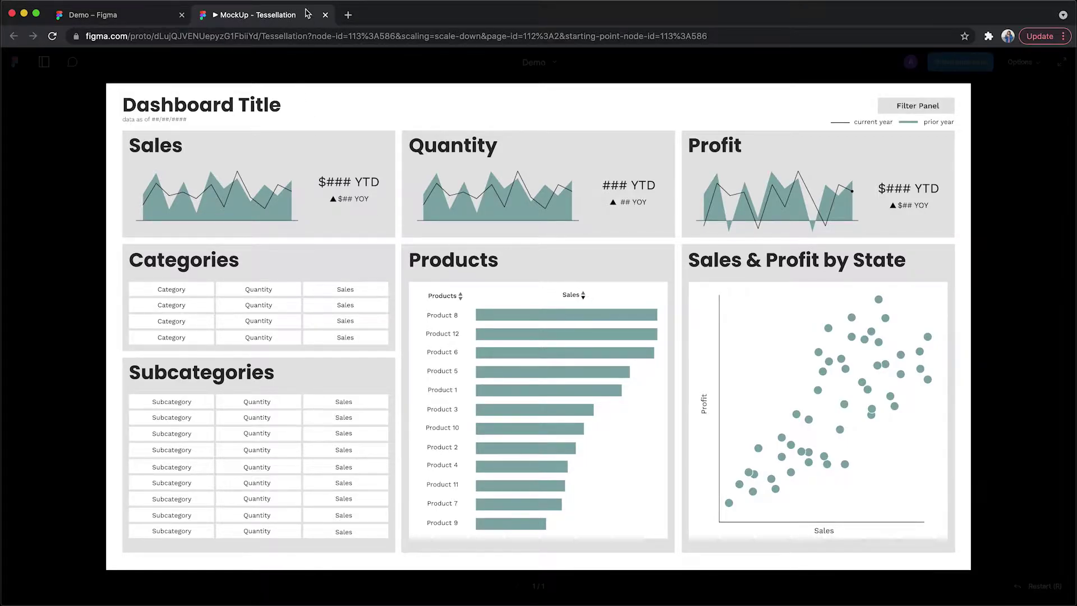
Return to the Demo design file and unlock the Category Table, Group 4, Chart Backgrounds and Rectangle 14 layers
{"action": "left_click", "coordinate": [162, 17]}
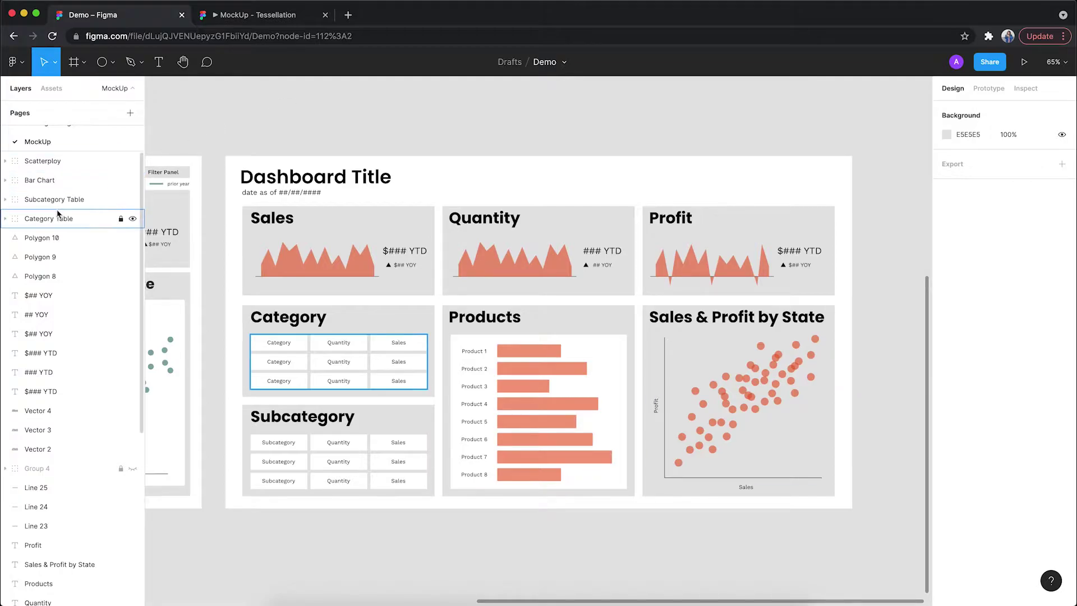
{"action": "scroll", "coordinate": [60, 316], "scroll_direction": "down", "scroll_amount": 5}
{"action": "scroll", "coordinate": [60, 316], "scroll_direction": "up", "scroll_amount": 5}
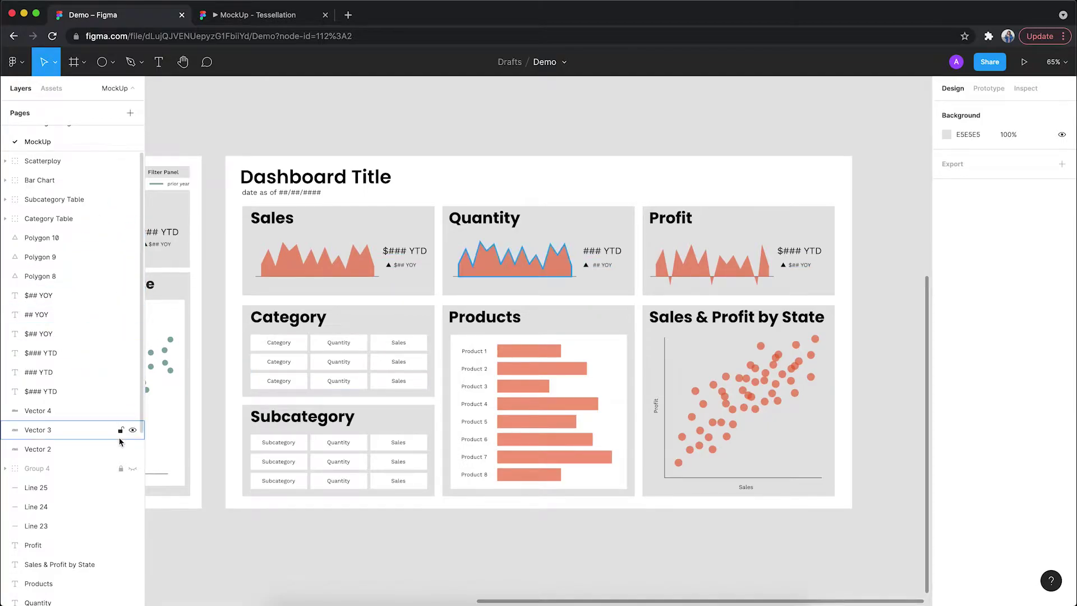
{"action": "left_click", "coordinate": [121, 468]}
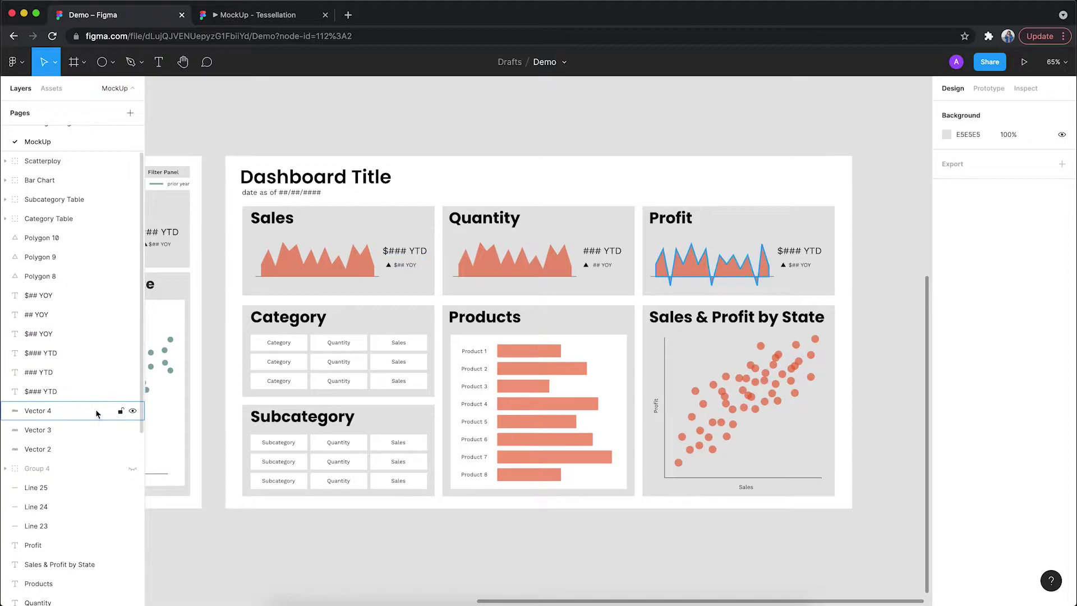
{"action": "scroll", "coordinate": [101, 459], "scroll_direction": "down", "scroll_amount": 5}
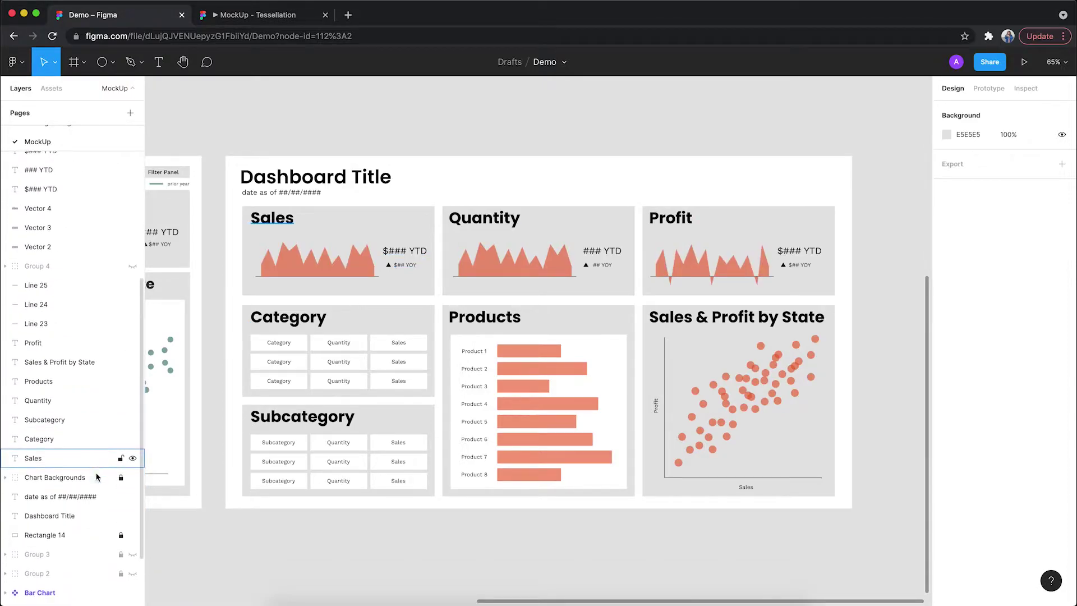
{"action": "left_click", "coordinate": [121, 477]}
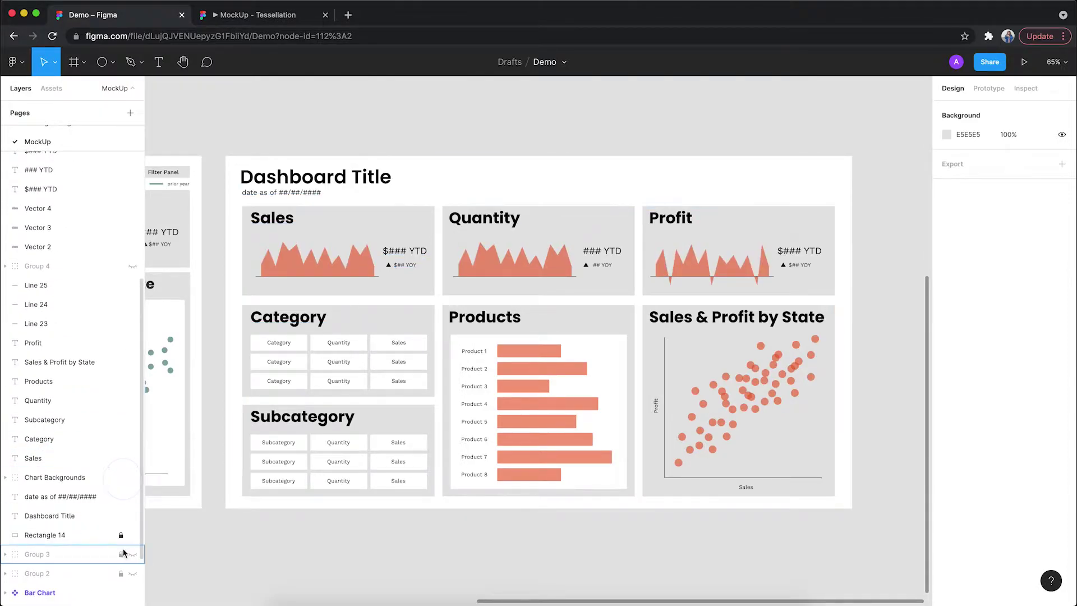
{"action": "left_click", "coordinate": [121, 535]}
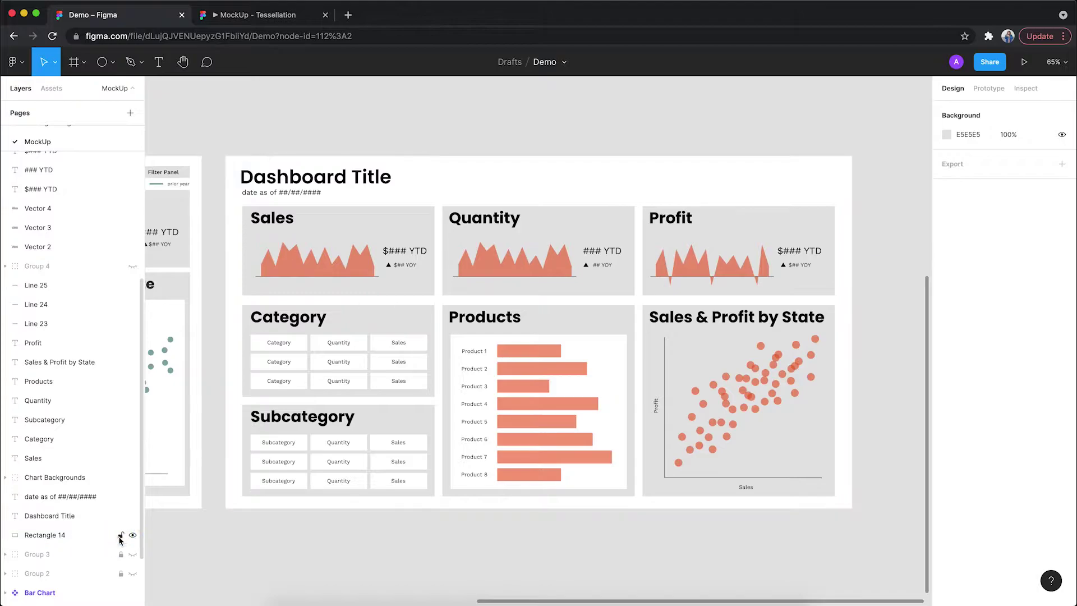
{"action": "scroll", "coordinate": [46, 432], "scroll_direction": "up", "scroll_amount": 10}
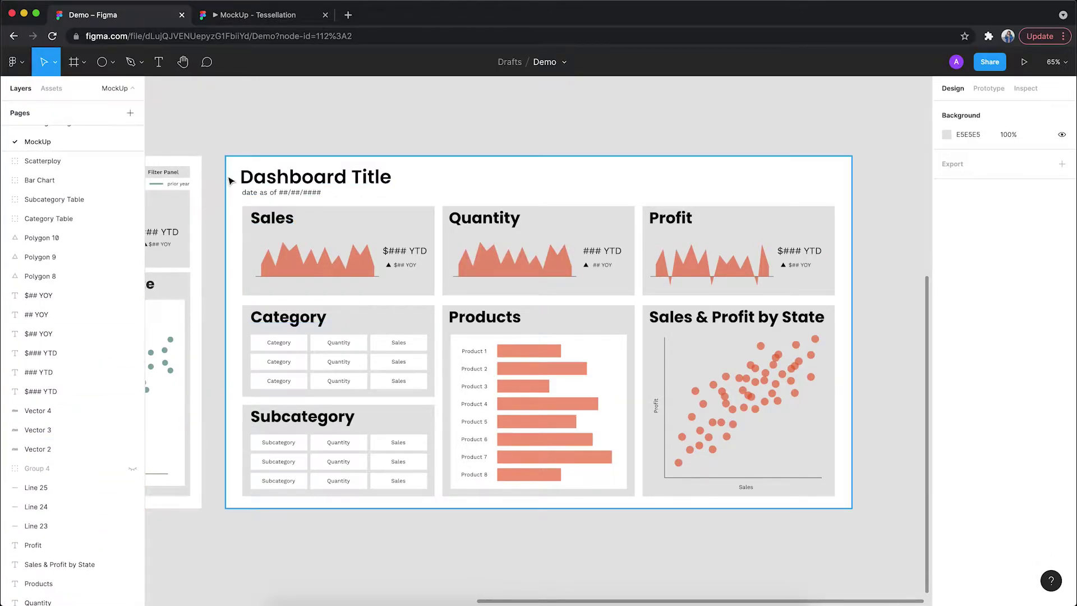
Select all elements of the orange dashboard mockup and wrap them in a frame
{"action": "left_click_drag", "start_coordinate": [229, 91], "coordinate": [876, 539]}
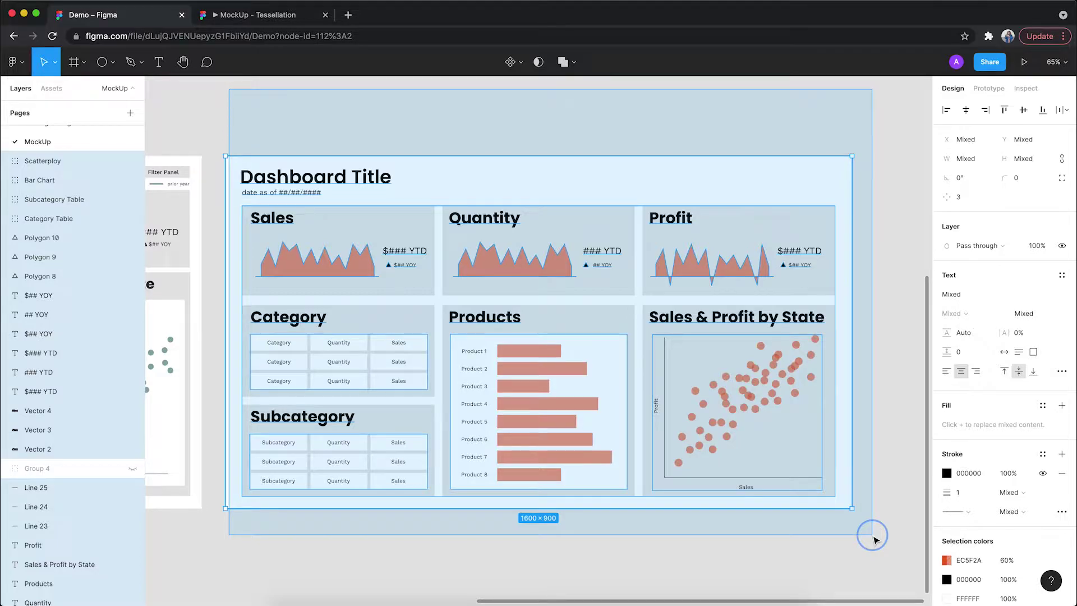
{"action": "left_click_drag", "start_coordinate": [874, 540], "coordinate": [873, 536]}
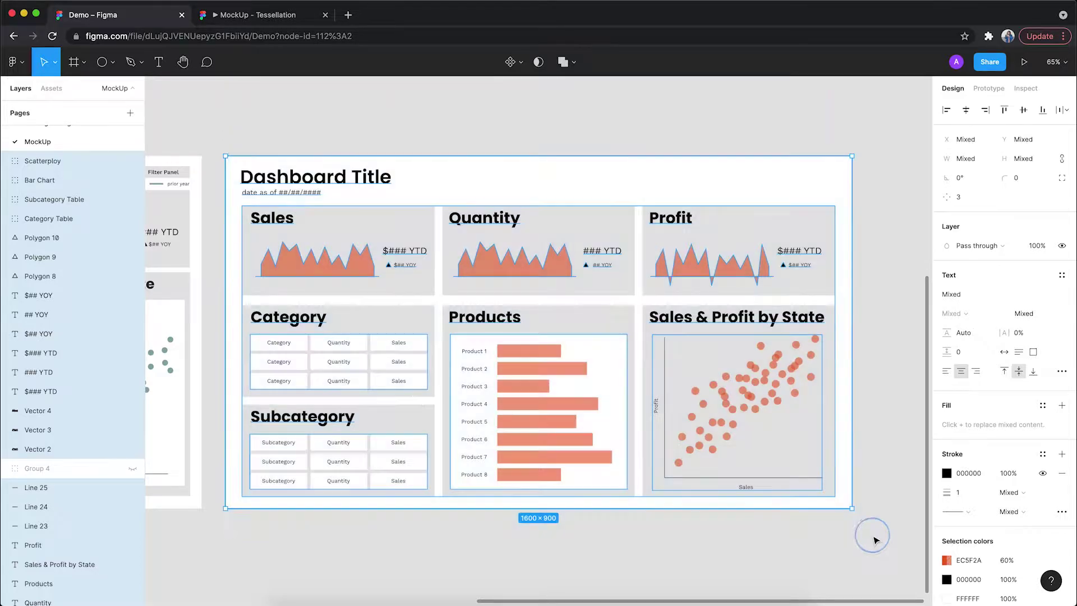
{"action": "right_click", "coordinate": [413, 193]}
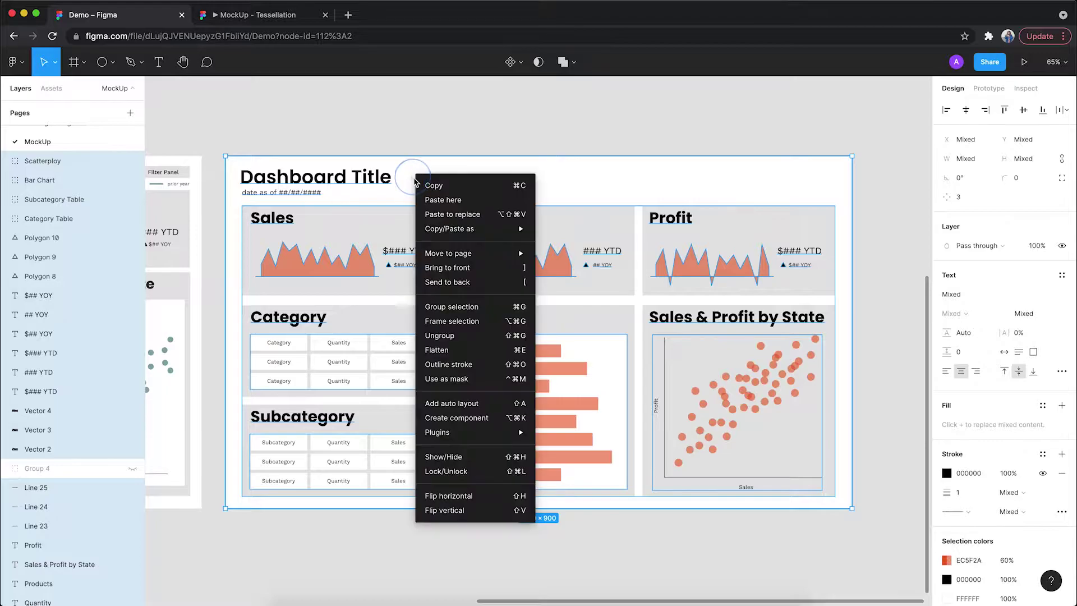
{"action": "left_click", "coordinate": [483, 325]}
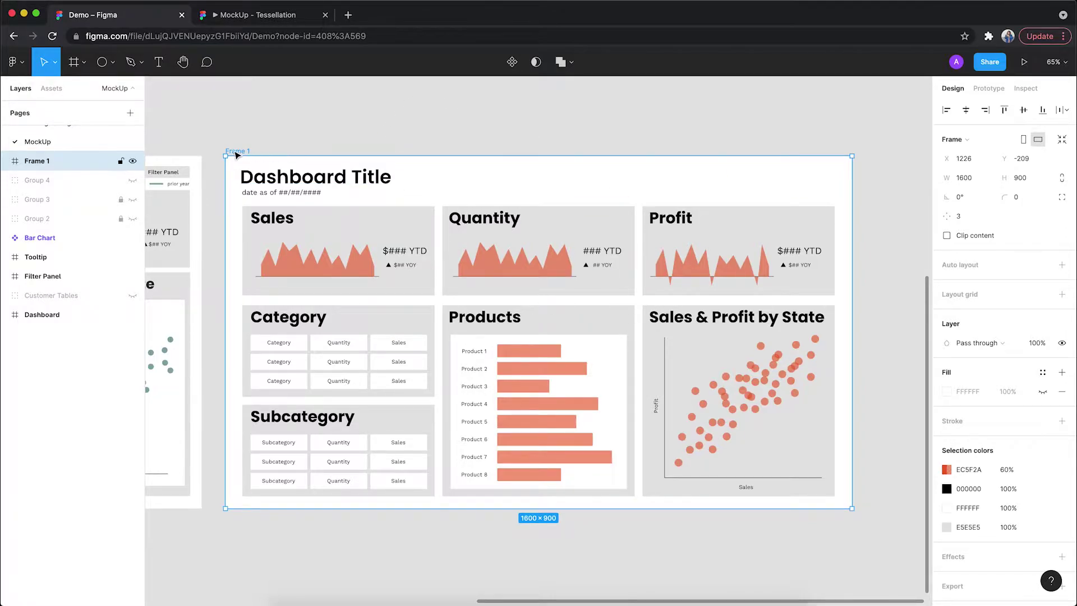
Rename the new dashboard frame as Mockup Dashboard
{"action": "double_click", "coordinate": [43, 162]}
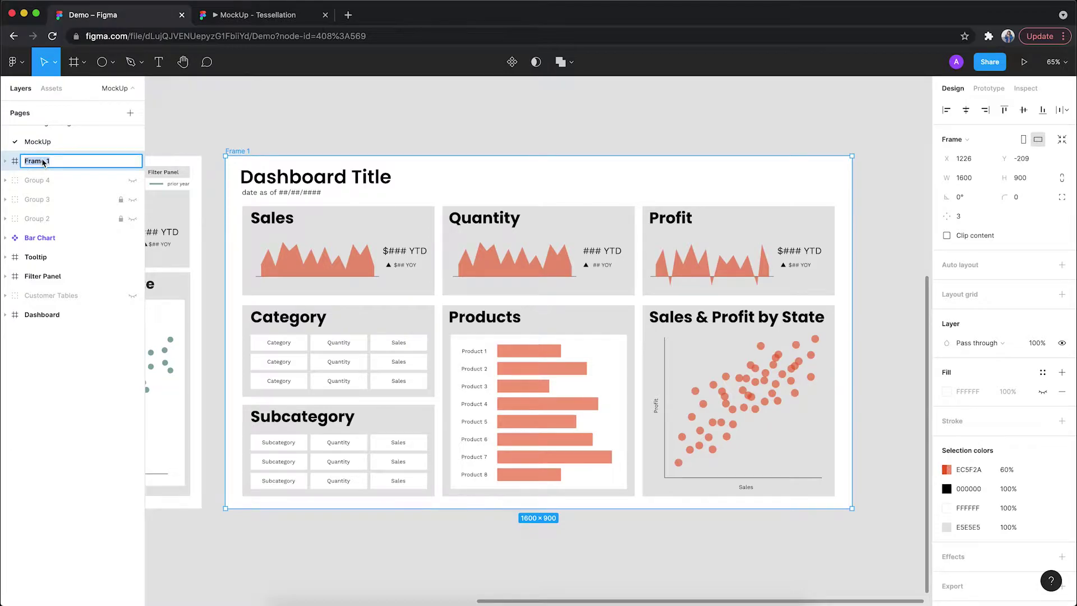
{"action": "type", "text": "Mockup Dashboard"}
{"action": "key", "text": "Return"}
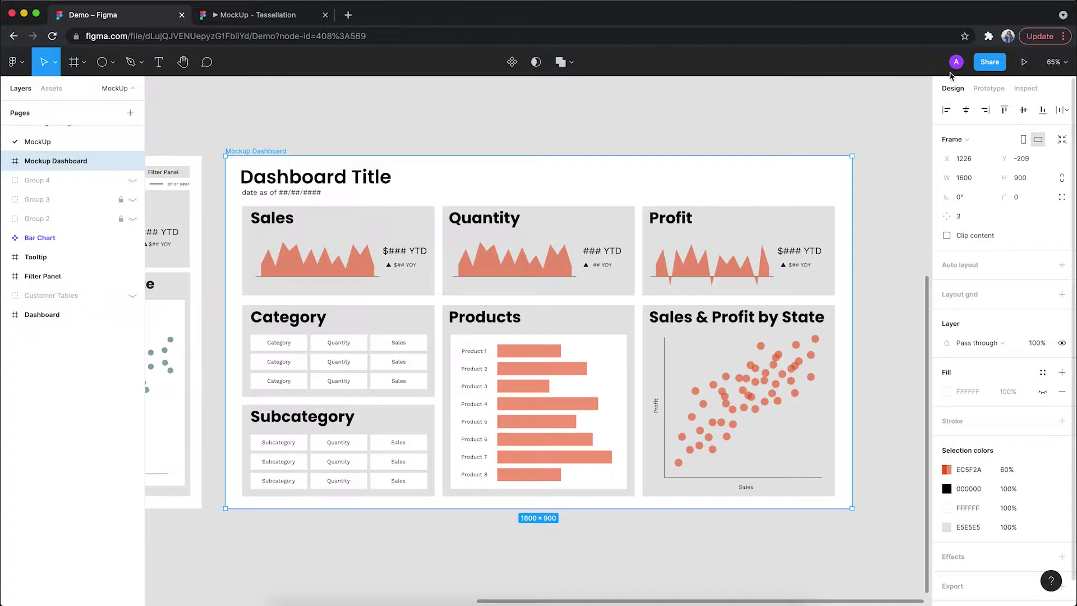
Present the Mockup Dashboard frame as a prototype and set its display to Fit – Scale down to fit
{"action": "left_click", "coordinate": [1024, 62]}
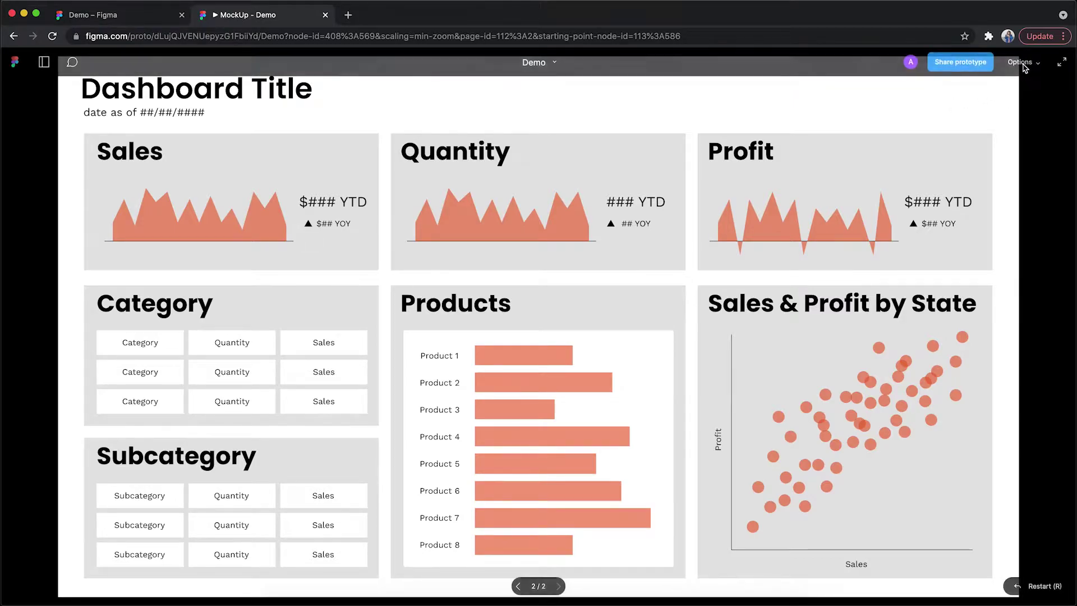
{"action": "left_click", "coordinate": [1022, 63]}
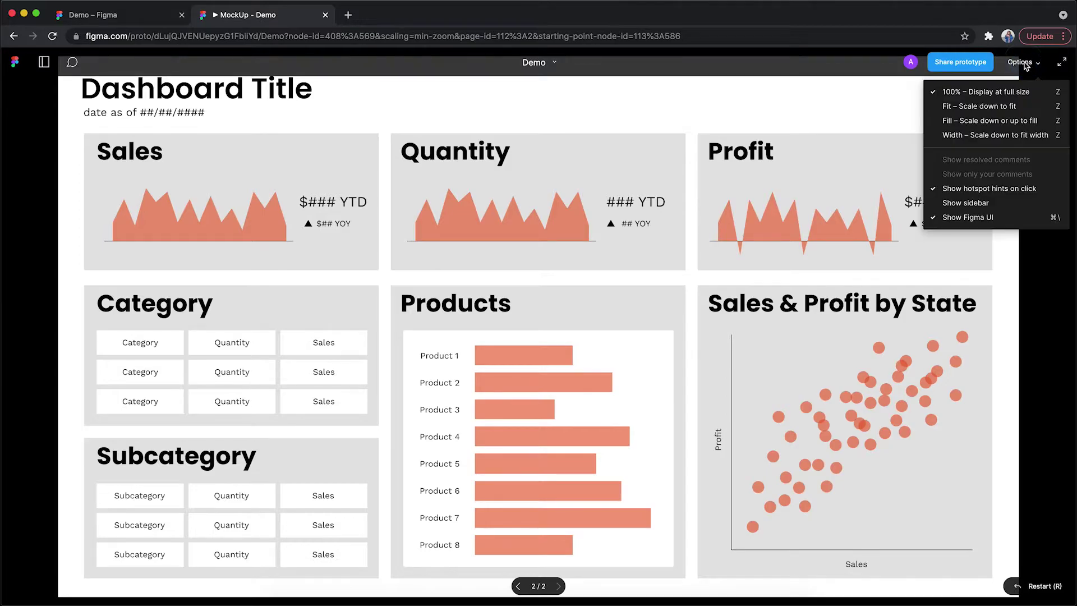
{"action": "left_click", "coordinate": [992, 107]}
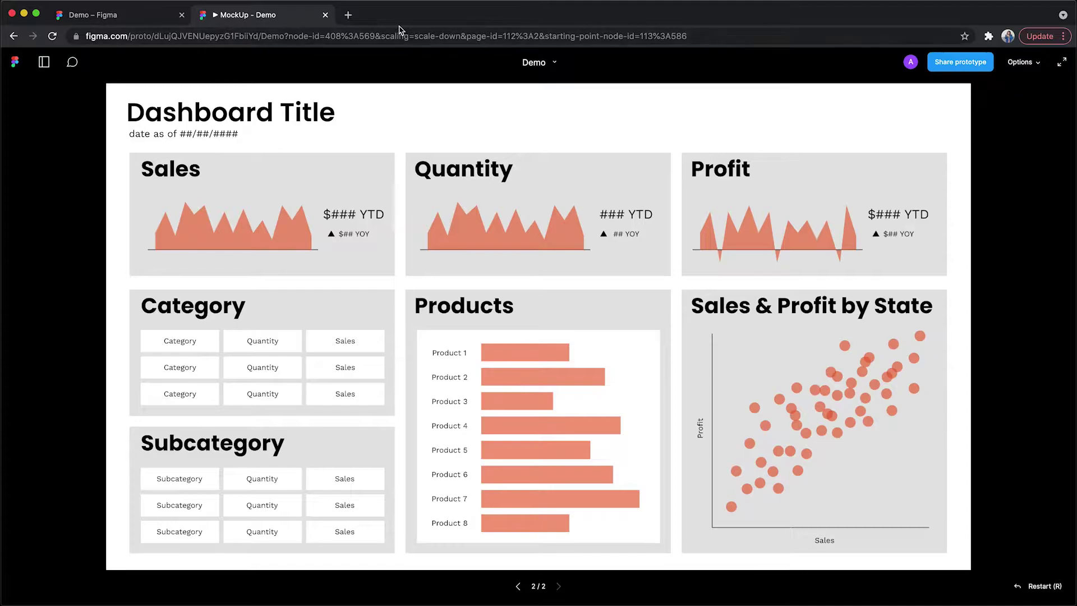
Back in the Demo design file, draw a rectangle about 208 × 221 above the Mockup Dashboard and fill it with FFFFFF
{"action": "left_click", "coordinate": [102, 20]}
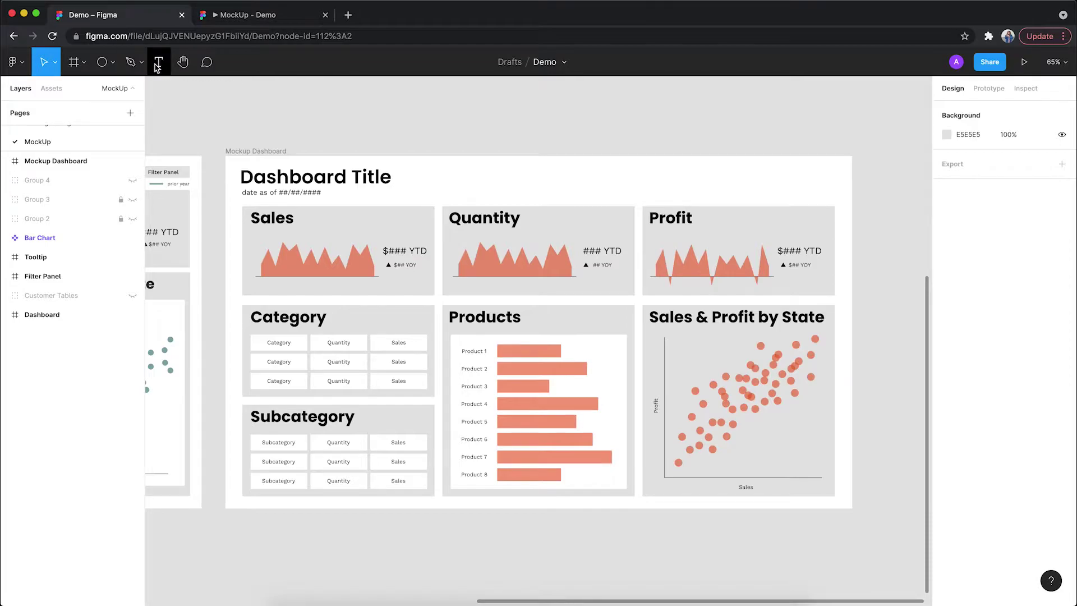
{"action": "left_click", "coordinate": [112, 63]}
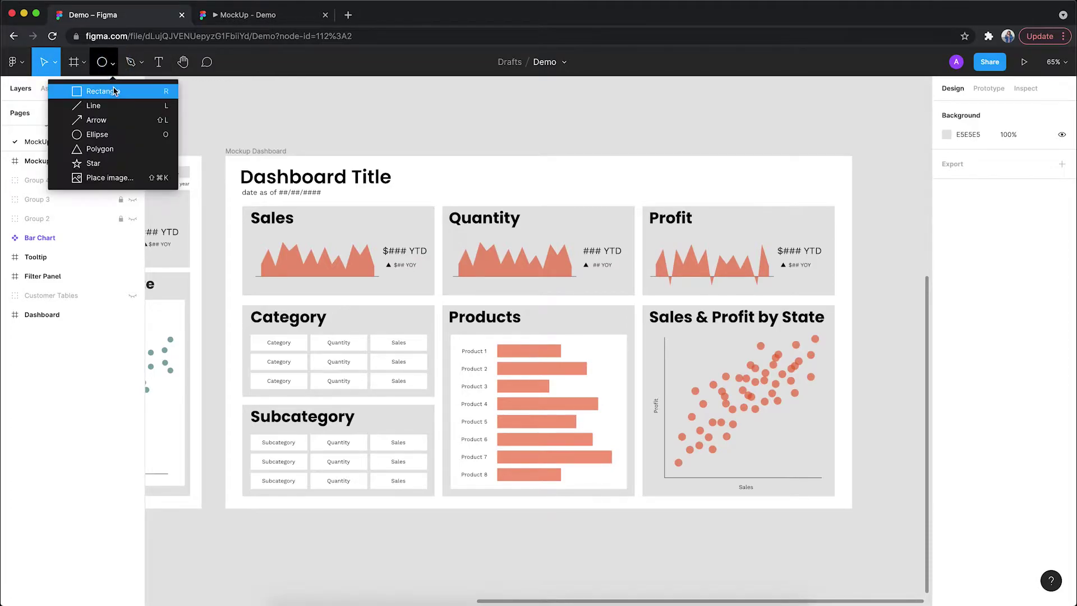
{"action": "left_click", "coordinate": [113, 89]}
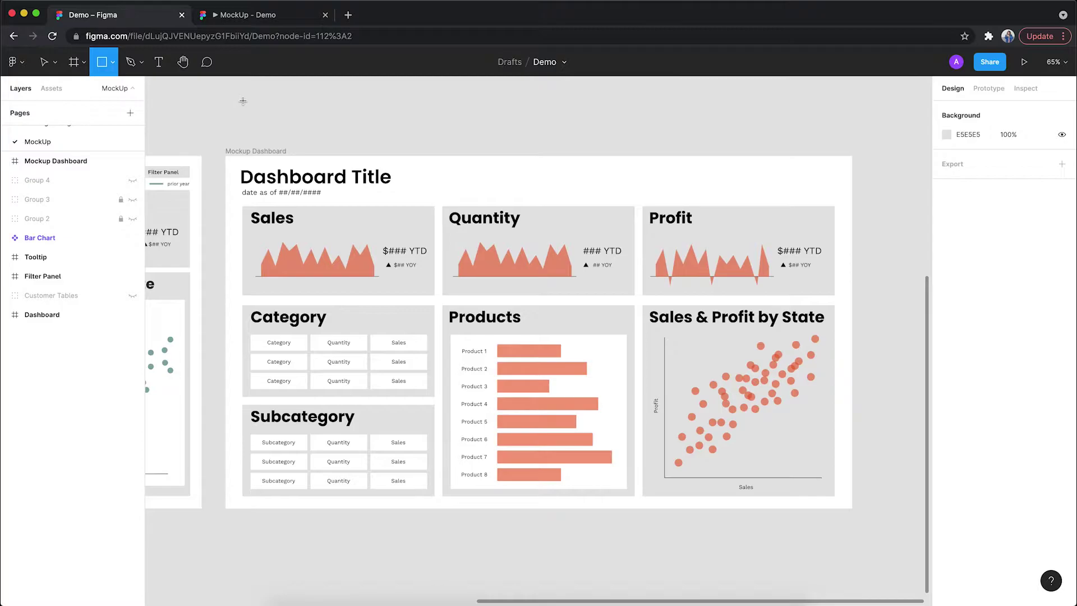
{"action": "scroll", "coordinate": [243, 101], "scroll_direction": "up", "scroll_amount": 4}
{"action": "left_click", "coordinate": [242, 157]}
{"action": "left_click_drag", "start_coordinate": [243, 157], "coordinate": [320, 231]}
{"action": "left_click", "coordinate": [947, 274]}
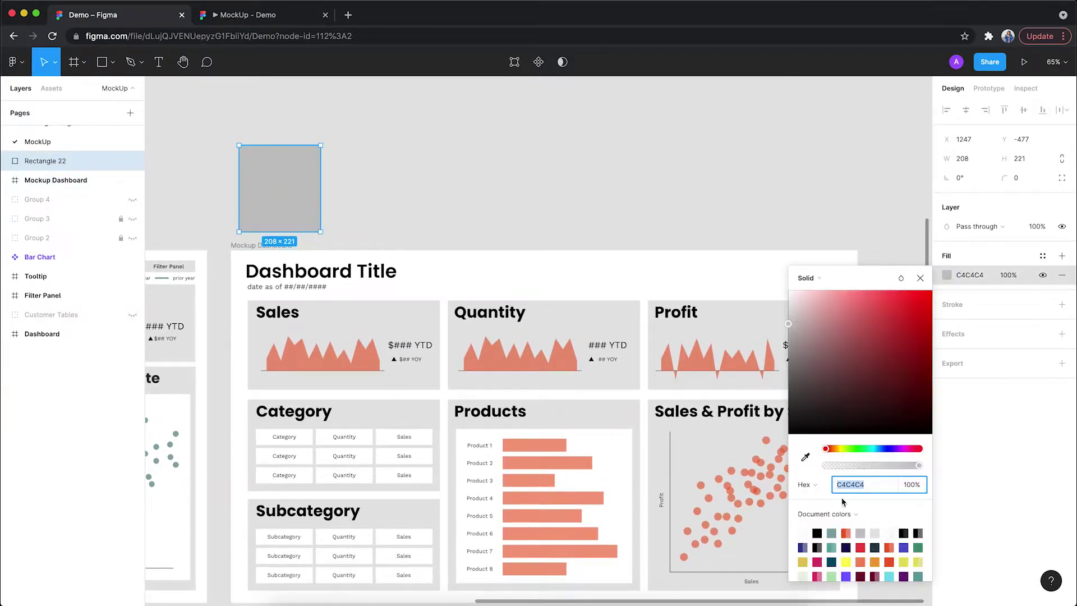
{"action": "type", "text": "FFFFFF"}
{"action": "key", "text": "Return"}
{"action": "mouse_move", "coordinate": [264, 174]}
{"action": "left_mouse_down"}
{"action": "mouse_move", "coordinate": [255, 167]}
{"action": "mouse_move", "coordinate": [305, 163]}
{"action": "mouse_move", "coordinate": [267, 161]}
{"action": "left_mouse_up"}
Draw a filter box about 162 × 27 inside the white panel, without fill and with a C4C4C4 stroke of thickness 3
{"action": "left_click", "coordinate": [113, 62]}
{"action": "key", "text": "r"}
{"action": "left_click", "coordinate": [1062, 275]}
{"action": "left_click", "coordinate": [1060, 285]}
{"action": "left_click", "coordinate": [947, 304]}
{"action": "left_click", "coordinate": [860, 548]}
{"action": "left_click", "coordinate": [920, 292]}
{"action": "left_click", "coordinate": [958, 323]}
{"action": "type", "text": "3"}
{"action": "key", "text": "Return"}
Duplicate the outlined filter box twice to make three evenly spaced boxes down the white panel
{"action": "key", "text": "super+d"}
{"action": "left_click_drag", "start_coordinate": [276, 165], "coordinate": [262, 191]}
{"action": "key", "text": "super+d"}
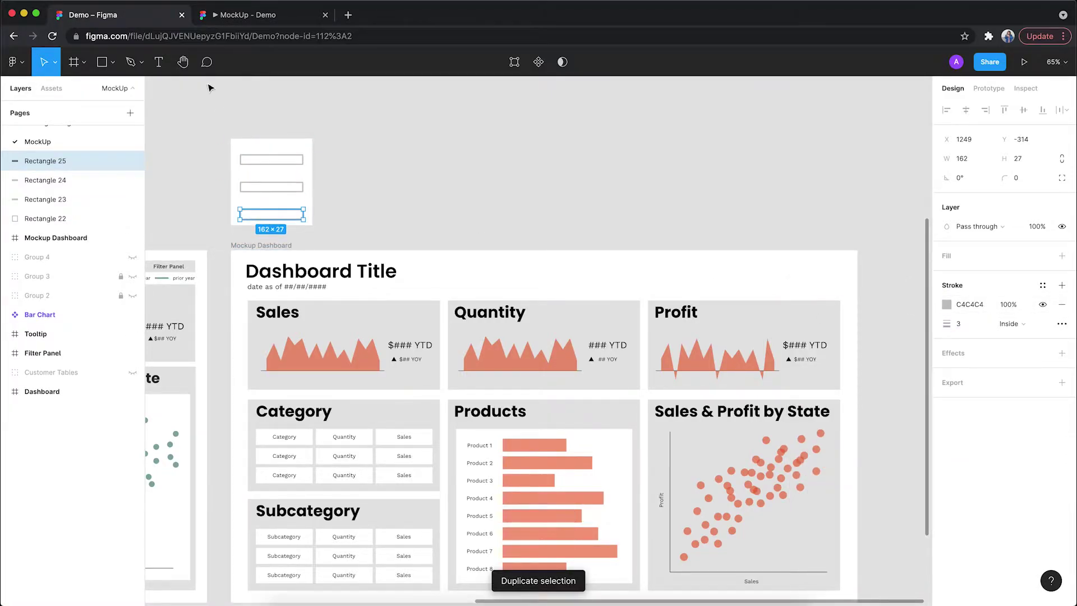
Add the label "Filter 1" above the first filter box in Work Sans SemiBold, size 14
{"action": "key", "text": "t"}
{"action": "left_click", "coordinate": [266, 108]}
{"action": "type", "text": "Filter 1"}
{"action": "key", "text": "Escape"}
{"action": "left_click", "coordinate": [960, 275]}
{"action": "type", "text": "Work Sans"}
{"action": "left_click", "coordinate": [1039, 296]}
{"action": "left_click", "coordinate": [1042, 241]}
Duplicate the Filter 1 label above the other two boxes and change the copies to "Filter 2" and "Filter 3"
{"action": "left_click_drag", "start_coordinate": [254, 110], "coordinate": [254, 174]}
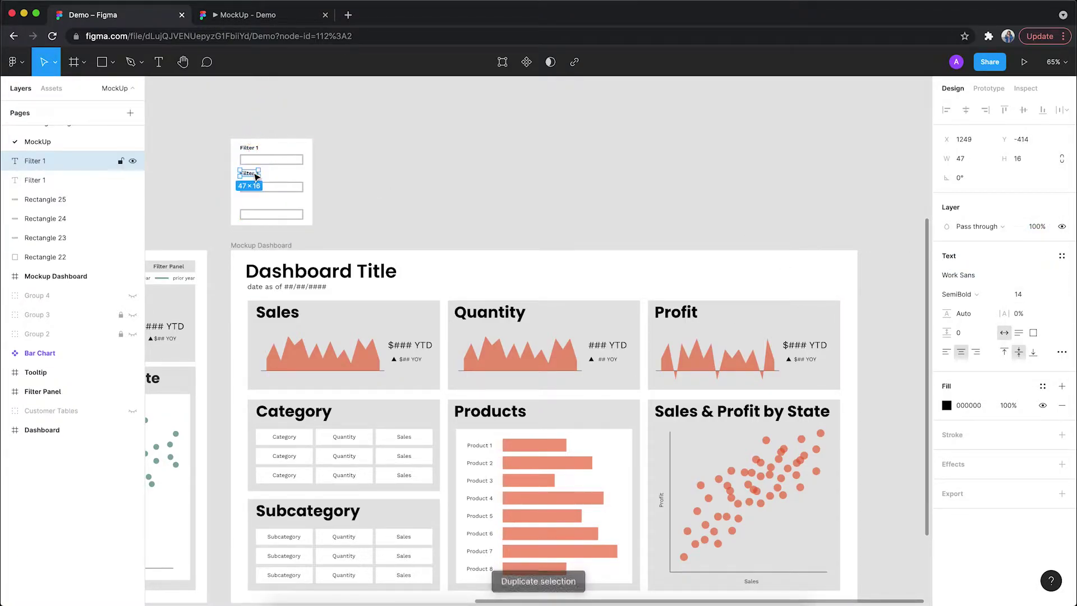
{"action": "key", "text": "super+d"}
{"action": "left_click", "coordinate": [253, 173]}
{"action": "type", "text": "2"}
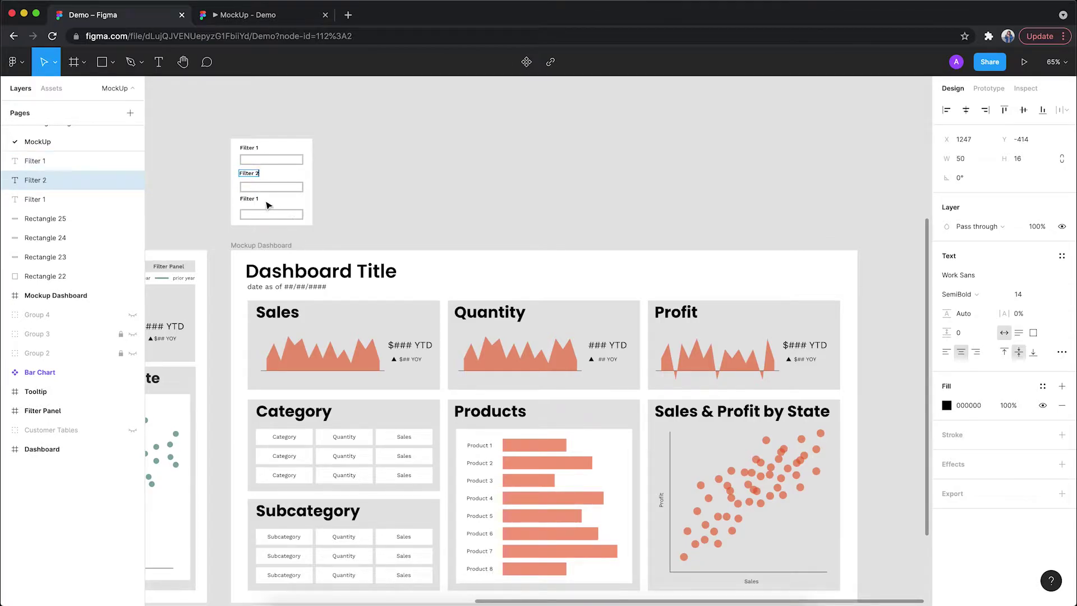
{"action": "left_click", "coordinate": [251, 199]}
{"action": "scroll", "coordinate": [256, 201], "scroll_direction": "up", "scroll_amount": 5}
{"action": "double_click", "coordinate": [276, 255]}
{"action": "type", "text": "3"}
{"action": "key", "text": "Escape"}
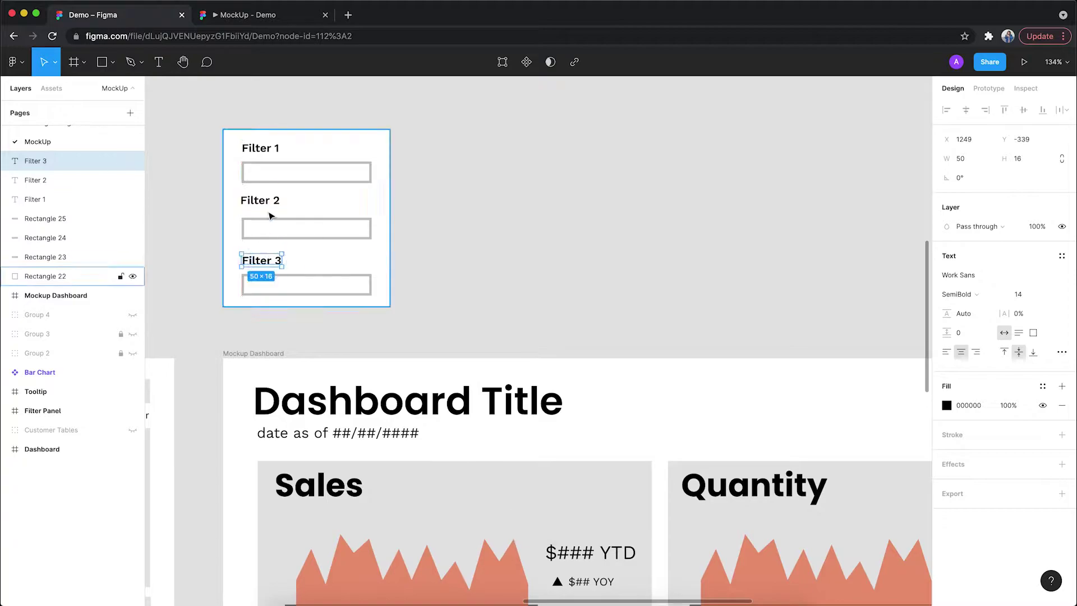
{"action": "left_click", "coordinate": [484, 157]}
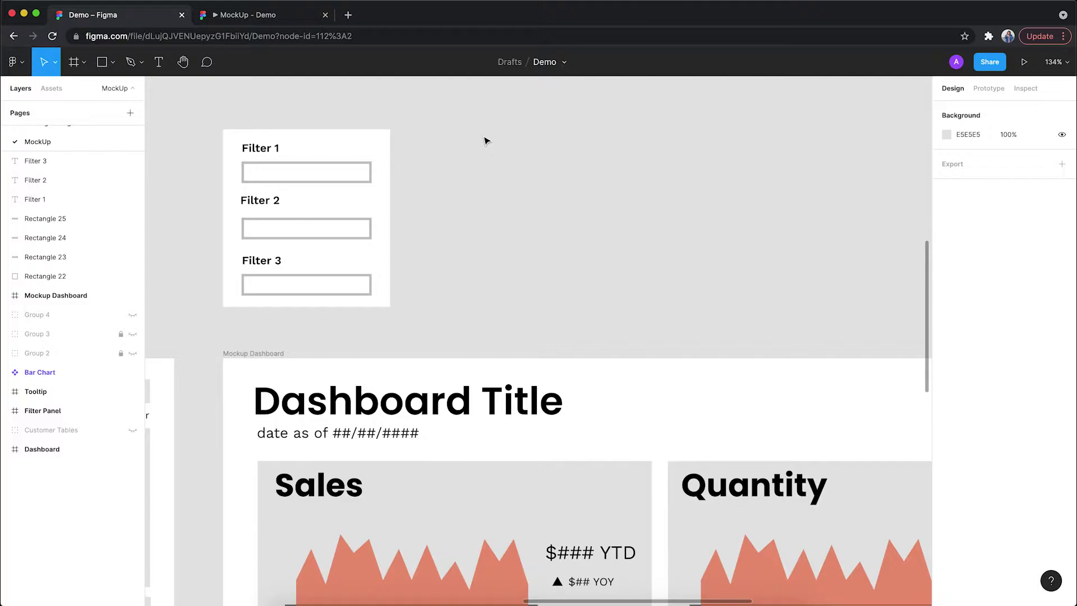
Set the vertical spacing between the Filter 3 label and its box to 10
{"action": "left_click", "coordinate": [275, 266]}
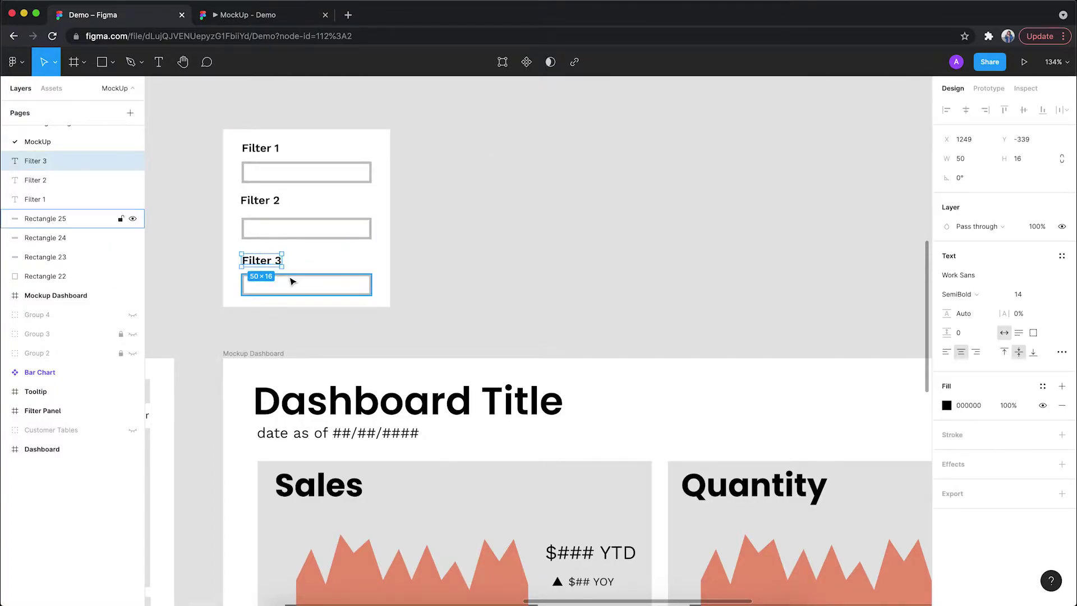
{"action": "left_click", "coordinate": [292, 280], "text": "shift"}
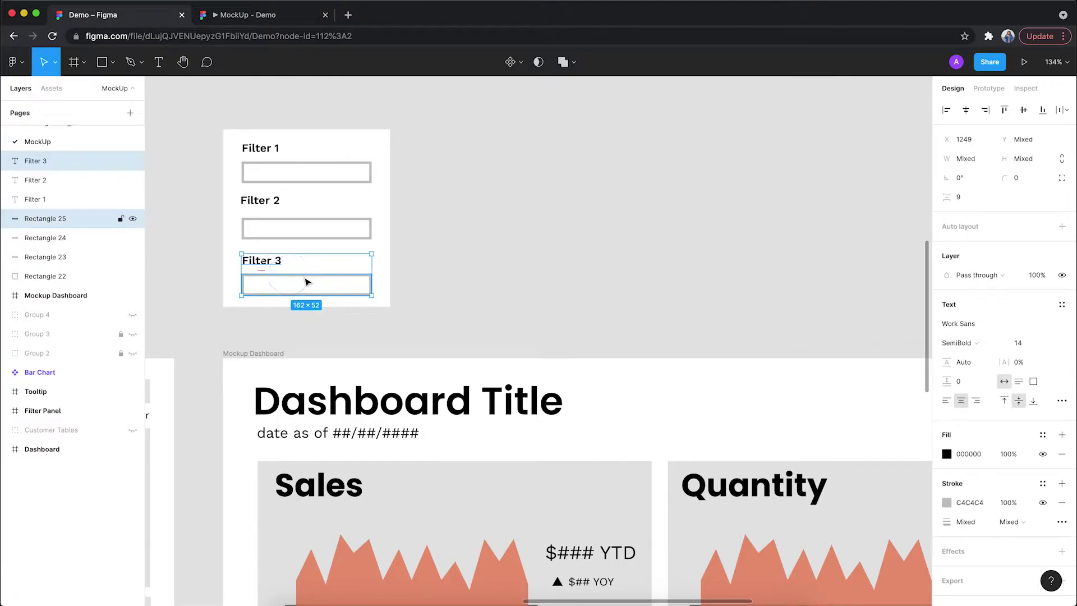
{"action": "left_click", "coordinate": [960, 201]}
{"action": "key", "text": "Return"}
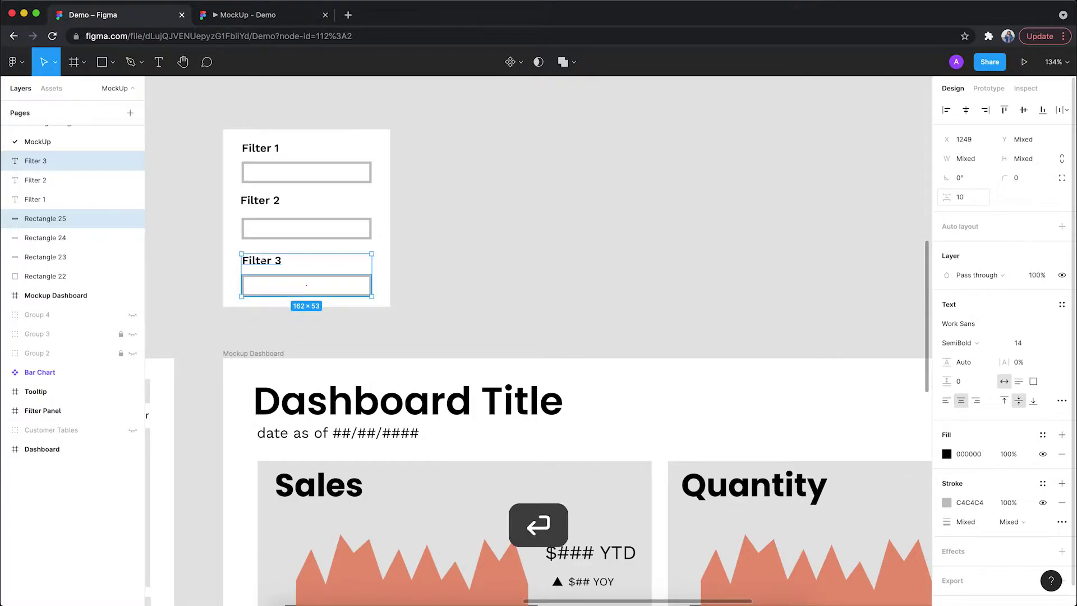
Set the vertical spacing between the Filter 2 label and its box to 10
{"action": "left_click", "coordinate": [257, 219]}
{"action": "left_click", "coordinate": [260, 207], "text": "shift"}
{"action": "left_click", "coordinate": [973, 201]}
{"action": "key", "text": "Return"}
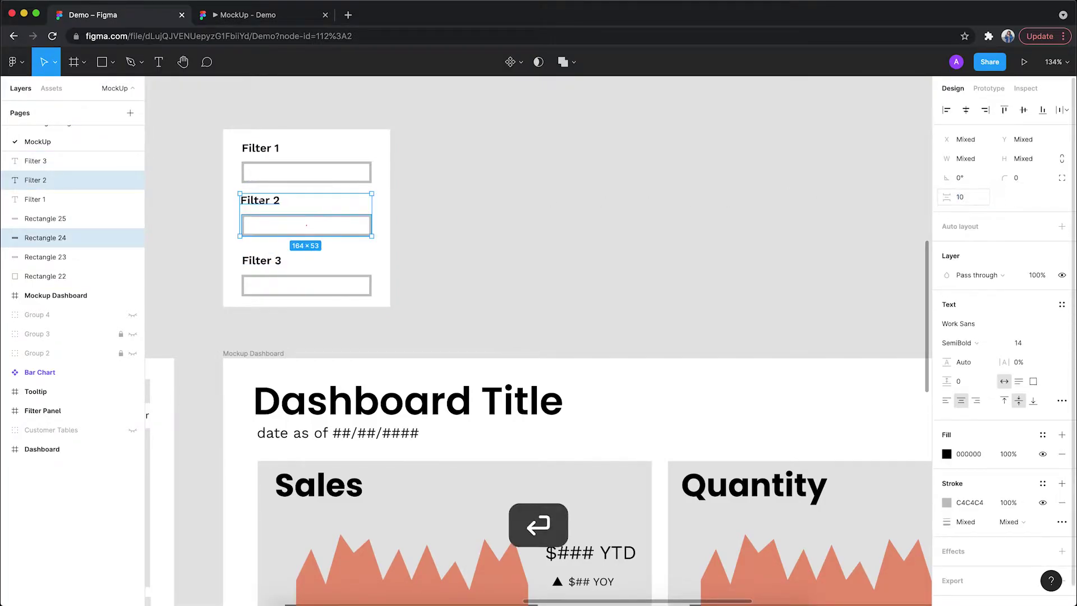
Set the vertical spacing between the Filter 1 label and its box to 10
{"action": "left_click", "coordinate": [257, 148]}
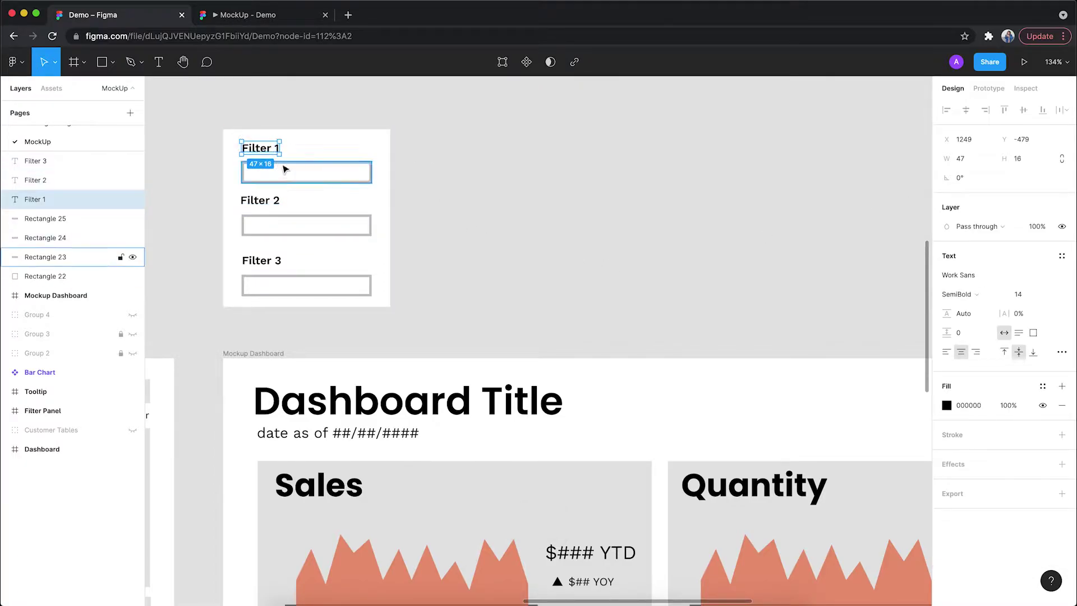
{"action": "left_click", "coordinate": [284, 169], "text": "shift"}
{"action": "left_click", "coordinate": [973, 199]}
{"action": "type", "text": "10"}
{"action": "key", "text": "Return"}
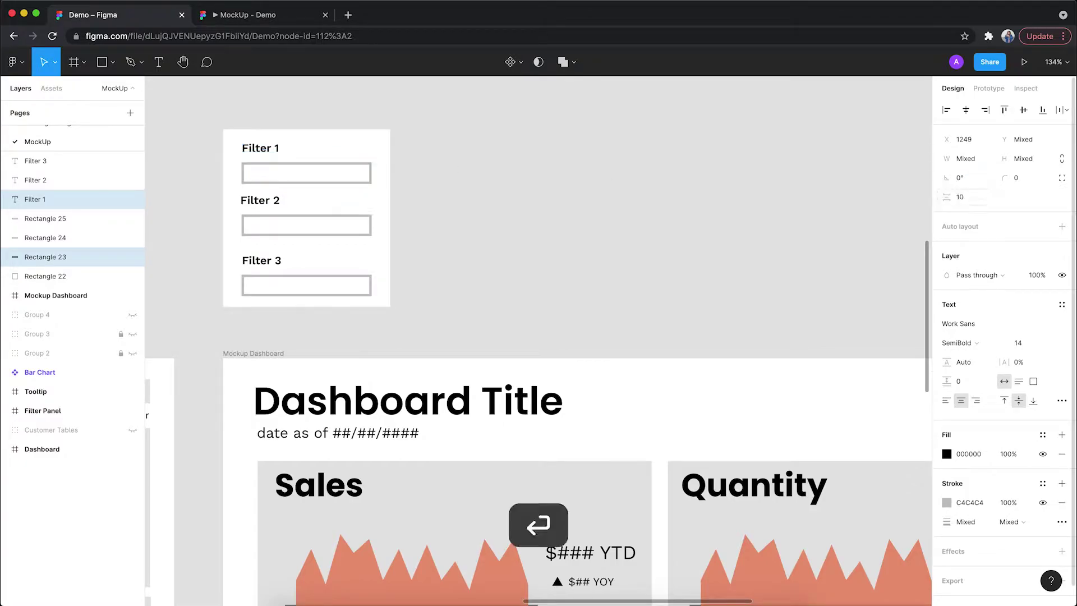
Align the left edges of the three filter labels and their three boxes
{"action": "left_click", "coordinate": [495, 296]}
{"action": "left_click", "coordinate": [257, 150]}
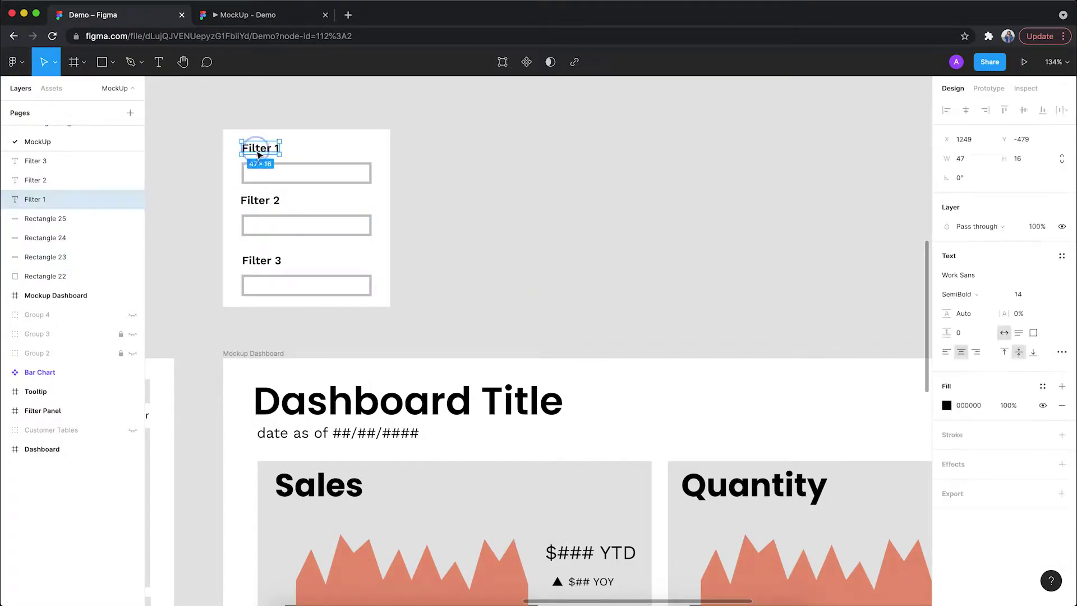
{"action": "left_click", "coordinate": [253, 174], "text": "shift"}
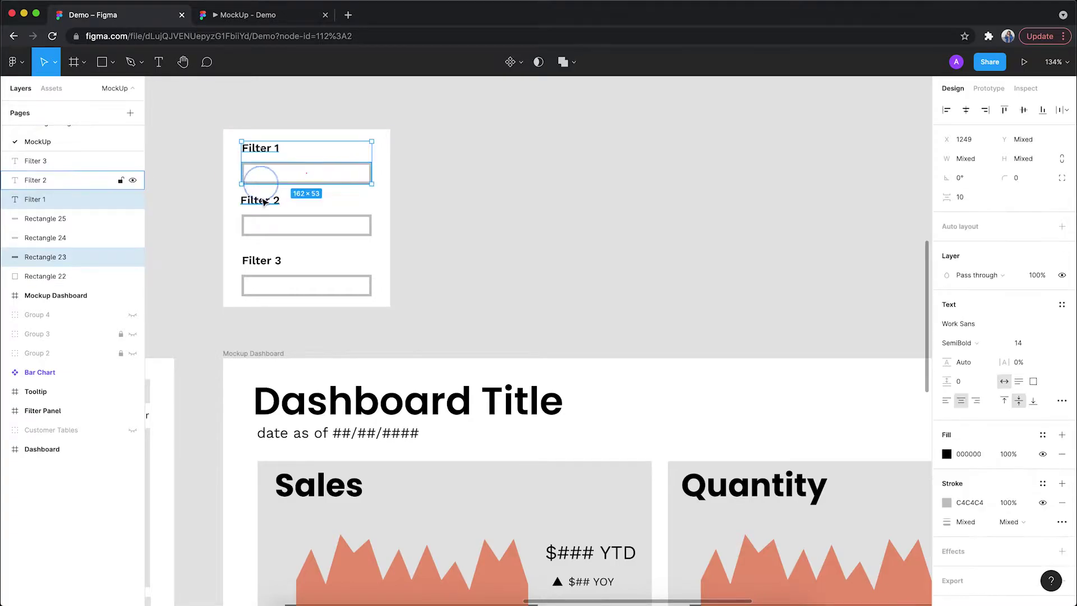
{"action": "left_click", "coordinate": [258, 202], "text": "shift"}
{"action": "left_click", "coordinate": [261, 218], "text": "shift"}
{"action": "left_click", "coordinate": [258, 262], "text": "shift"}
{"action": "left_click", "coordinate": [266, 282], "text": "shift"}
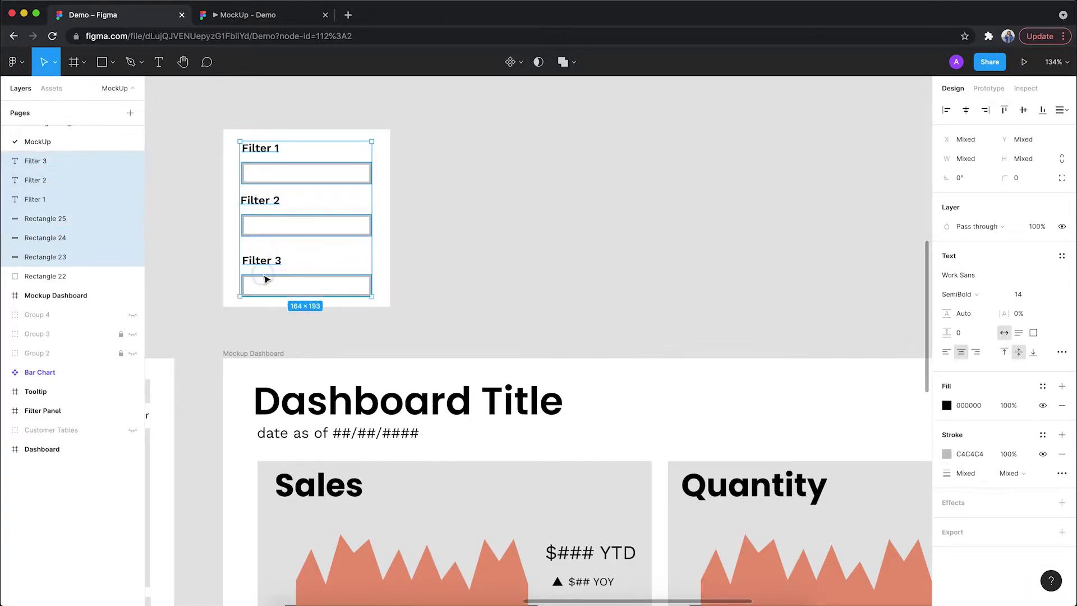
{"action": "left_click", "coordinate": [946, 109]}
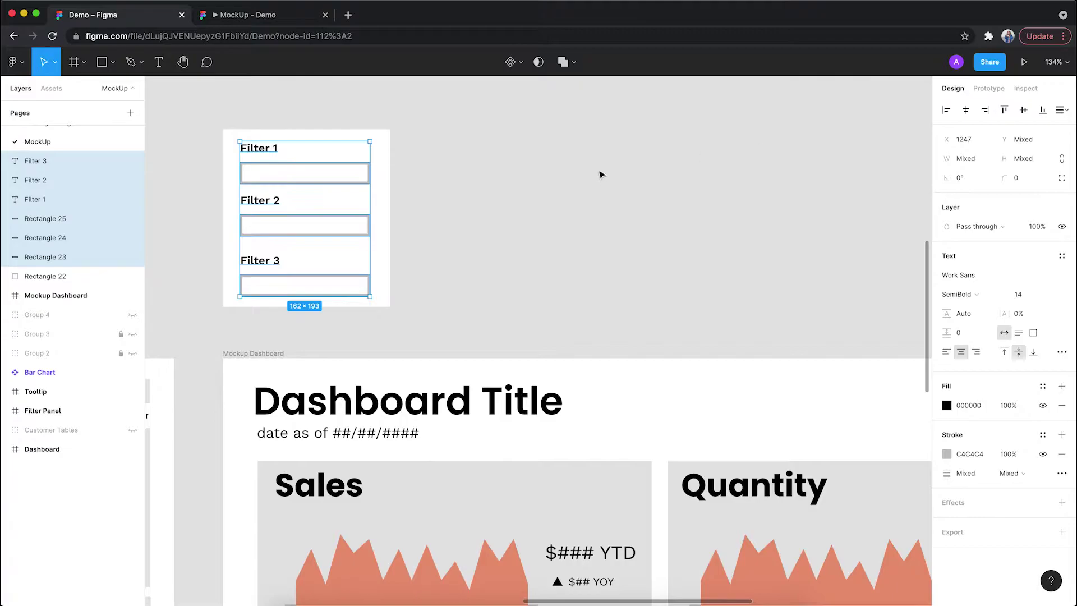
{"action": "left_click", "coordinate": [473, 192]}
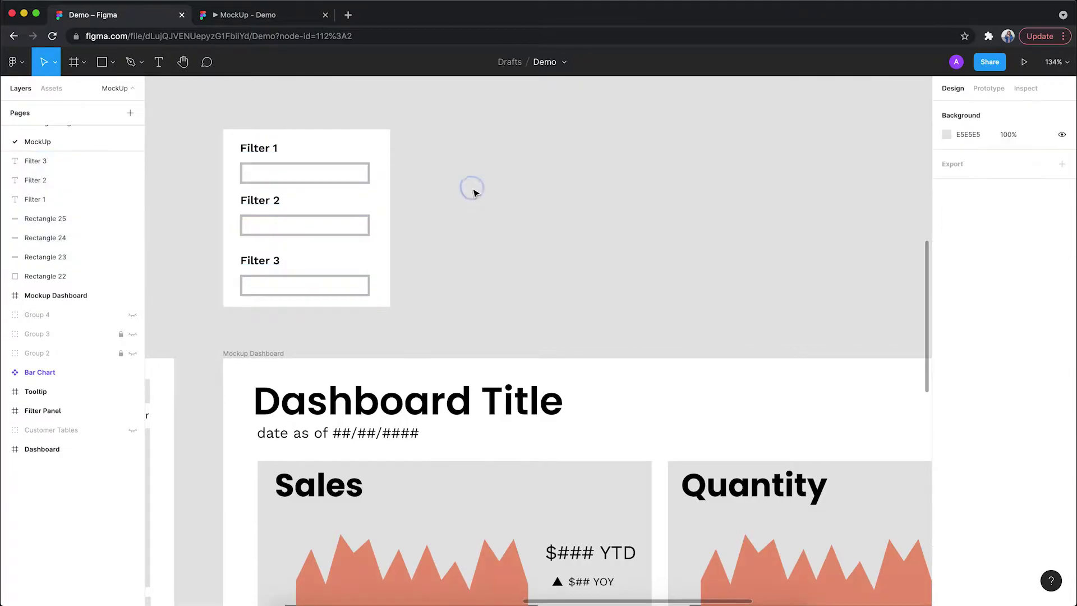
Move the Filter 3 label and its box slightly up, closer to the Filter 2 box
{"action": "left_click", "coordinate": [250, 266]}
{"action": "left_click", "coordinate": [260, 282], "text": "shift"}
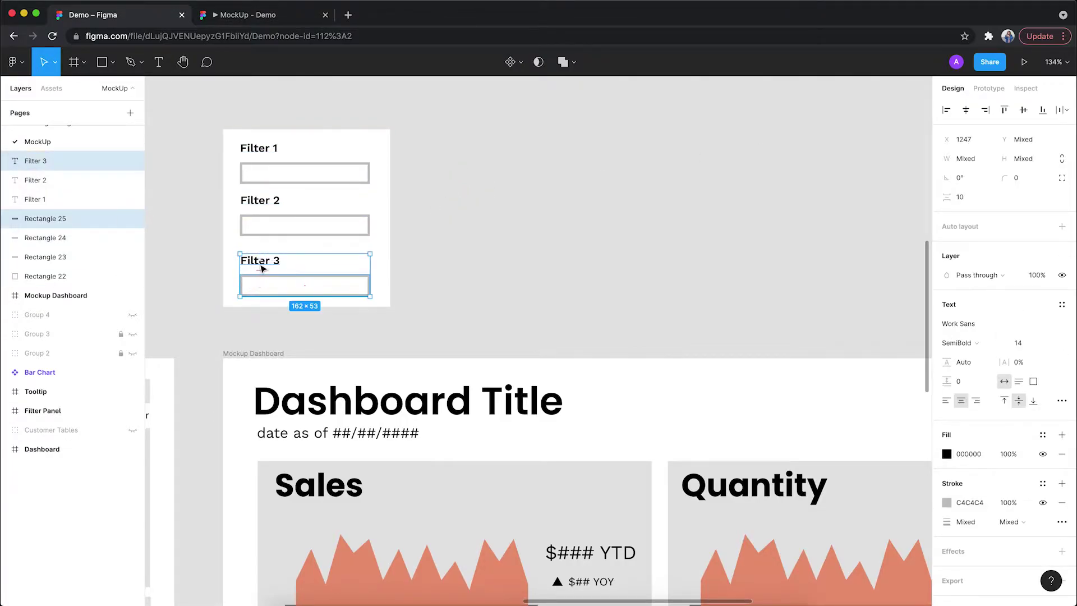
{"action": "left_click_drag", "start_coordinate": [263, 269], "coordinate": [263, 265]}
{"action": "left_click", "coordinate": [529, 250]}
Add the text "All" inside the Filter 3 box and duplicate it into the Filter 2 and Filter 1 boxes
{"action": "left_click", "coordinate": [159, 62]}
{"action": "left_click", "coordinate": [435, 164]}
{"action": "type", "text": "All"}
{"action": "key", "text": "Escape"}
{"action": "left_click_drag", "start_coordinate": [445, 168], "coordinate": [263, 283]}
{"action": "key", "text": "super+d"}
{"action": "key", "text": "super+d"}
{"action": "left_click_drag", "start_coordinate": [260, 223], "coordinate": [260, 226]}
{"action": "left_click", "coordinate": [435, 247]}
Draw a triangle beside the filter panel, rotate it 180° to point down, and size it to 10 × 10 with locked proportions
{"action": "left_click", "coordinate": [115, 67]}
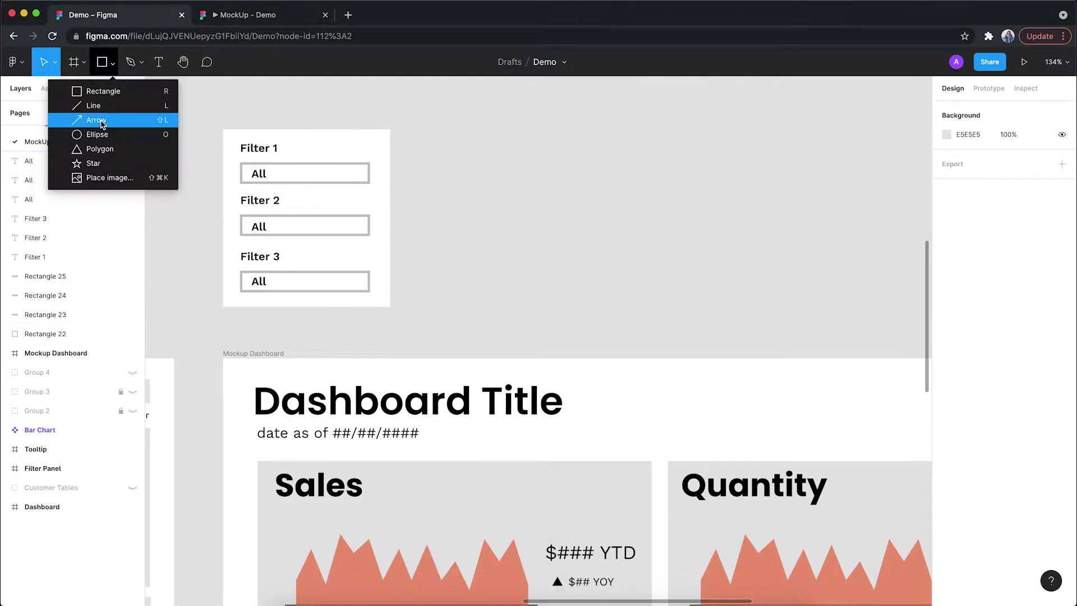
{"action": "left_click", "coordinate": [104, 144]}
{"action": "left_click", "coordinate": [481, 192]}
{"action": "left_click_drag", "start_coordinate": [523, 156], "coordinate": [414, 272]}
{"action": "left_click", "coordinate": [1062, 158]}
{"action": "left_click", "coordinate": [962, 158]}
{"action": "type", "text": "10"}
{"action": "key", "text": "Return"}
Place a copy of the triangle near the right end of each filter box and nudge the Filter 2 "All" text into line
{"action": "left_click_drag", "start_coordinate": [519, 228], "coordinate": [357, 282]}
{"action": "key", "text": "super+d"}
{"action": "key", "text": "super+d"}
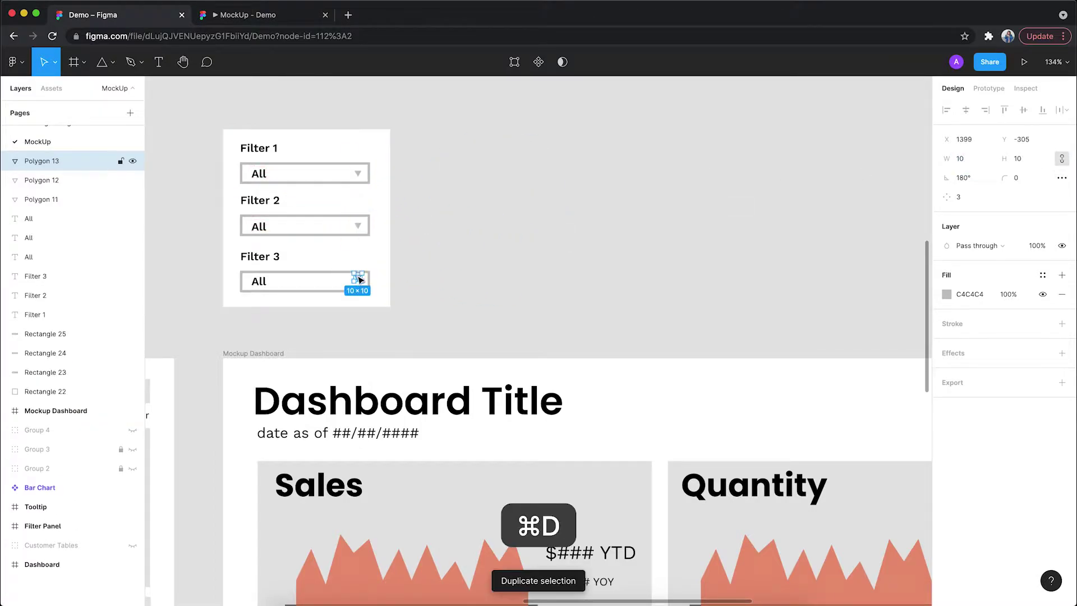
{"action": "left_click", "coordinate": [257, 227]}
{"action": "left_click", "coordinate": [474, 240]}
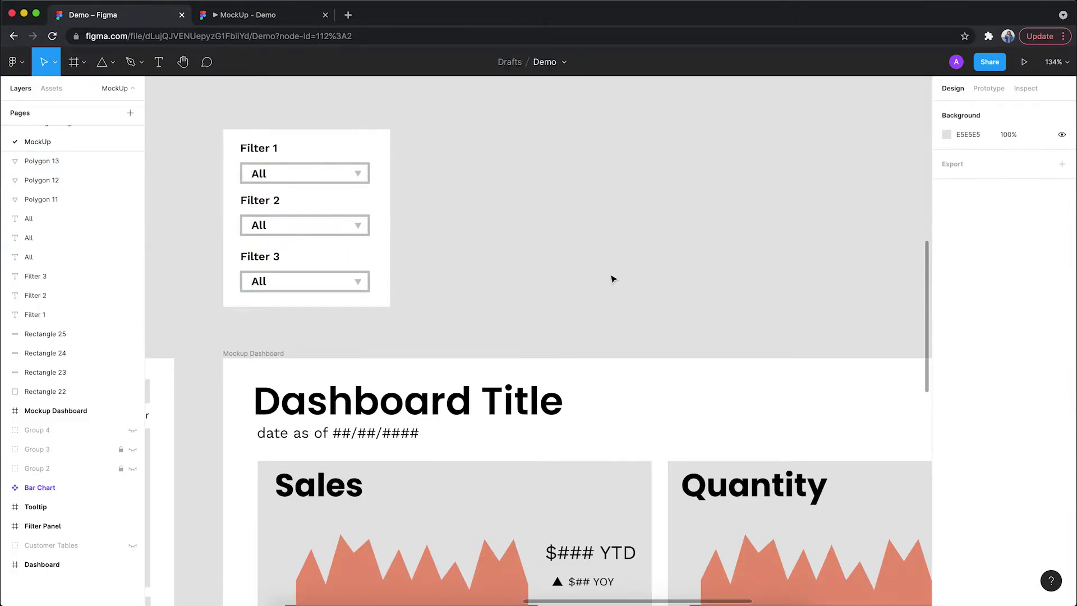
Select the white background and all filter labels, boxes, texts and arrows, and wrap them in one frame
{"action": "scroll", "coordinate": [606, 279], "scroll_direction": "down", "scroll_amount": 5}
{"action": "scroll", "coordinate": [606, 288], "scroll_direction": "left", "scroll_amount": 1}
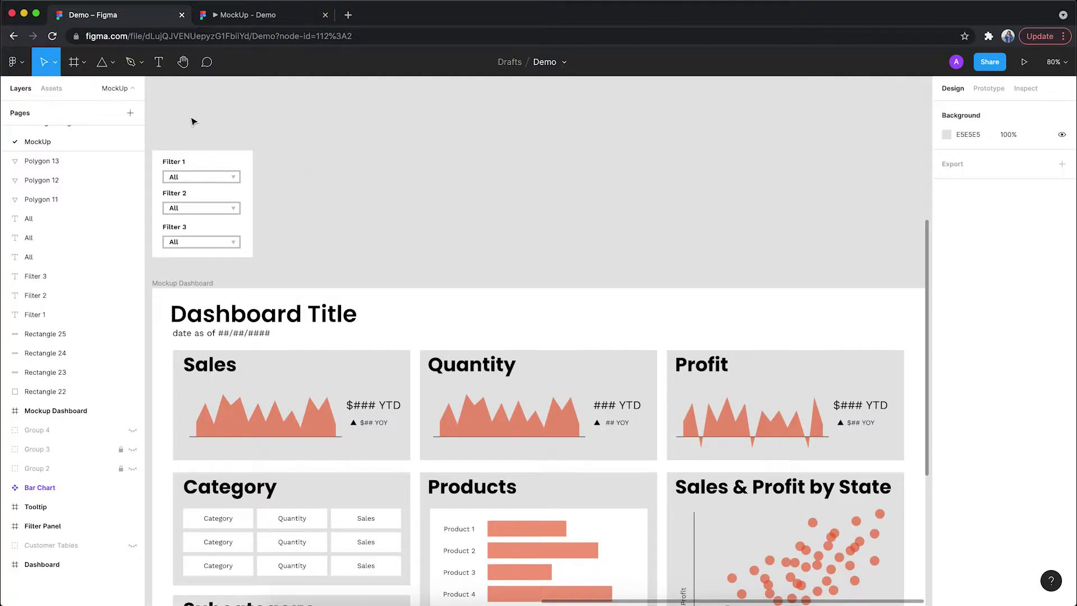
{"action": "left_click_drag", "start_coordinate": [171, 114], "coordinate": [255, 255]}
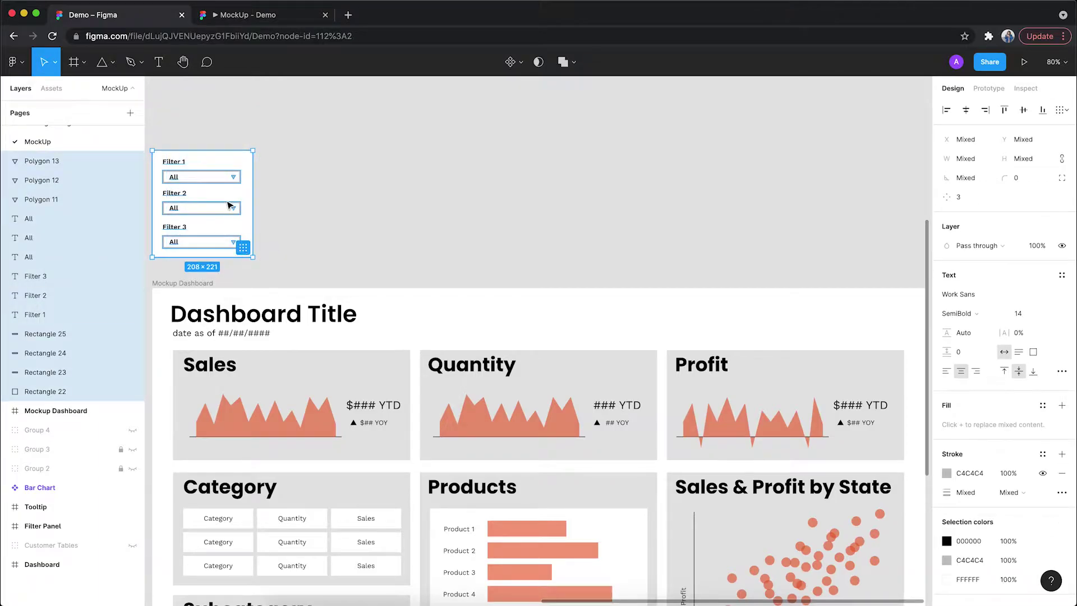
{"action": "right_click", "coordinate": [230, 206]}
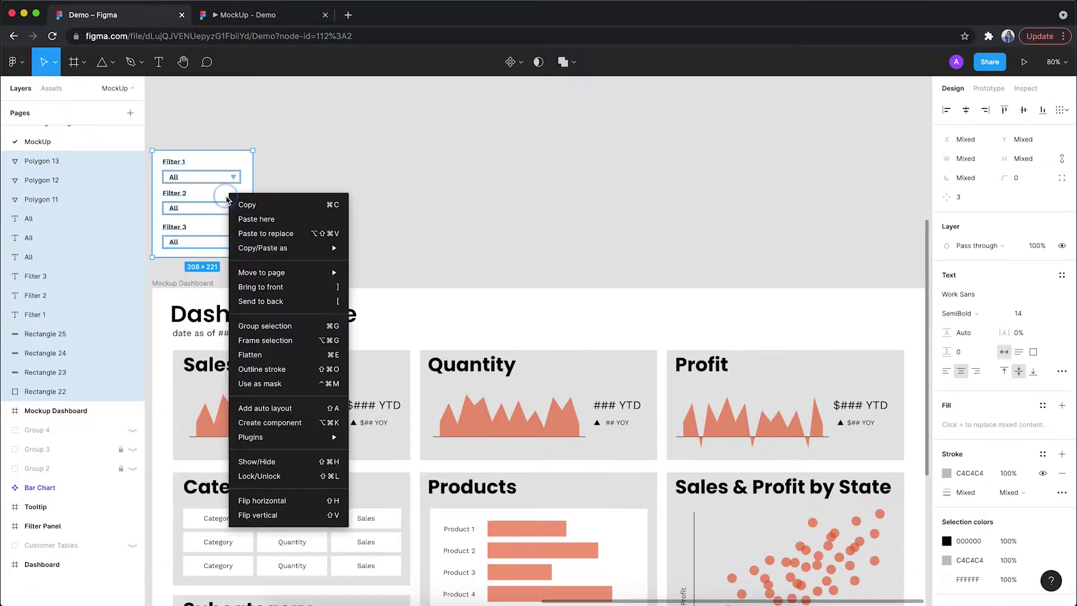
{"action": "left_click", "coordinate": [301, 347]}
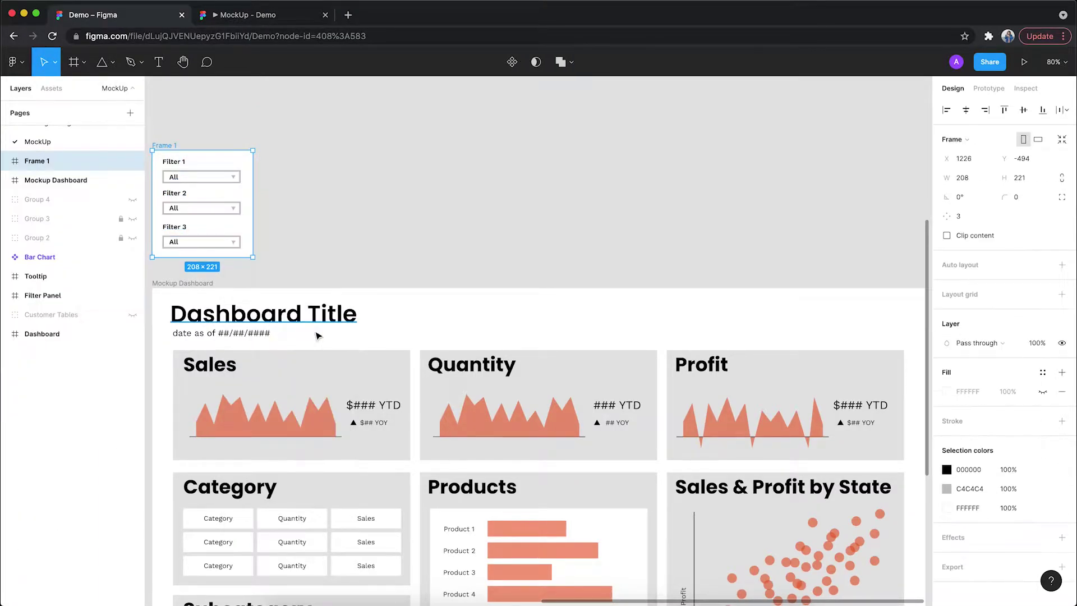
Rename the new frame around the filters as "Filter Panel"
{"action": "double_click", "coordinate": [37, 162]}
{"action": "type", "text": "Filter Panel"}
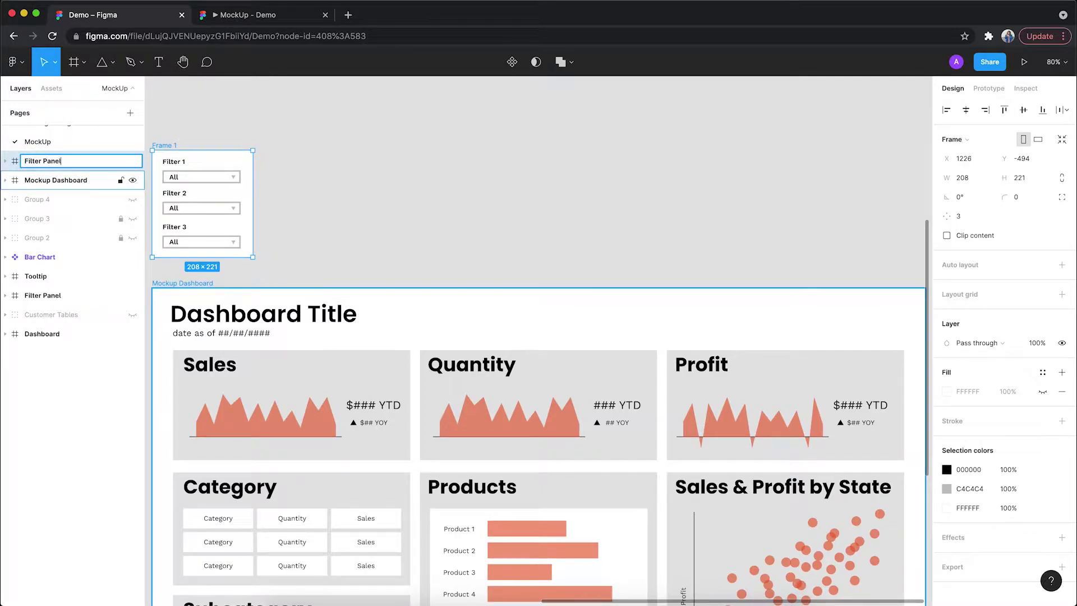
{"action": "key", "text": "Return"}
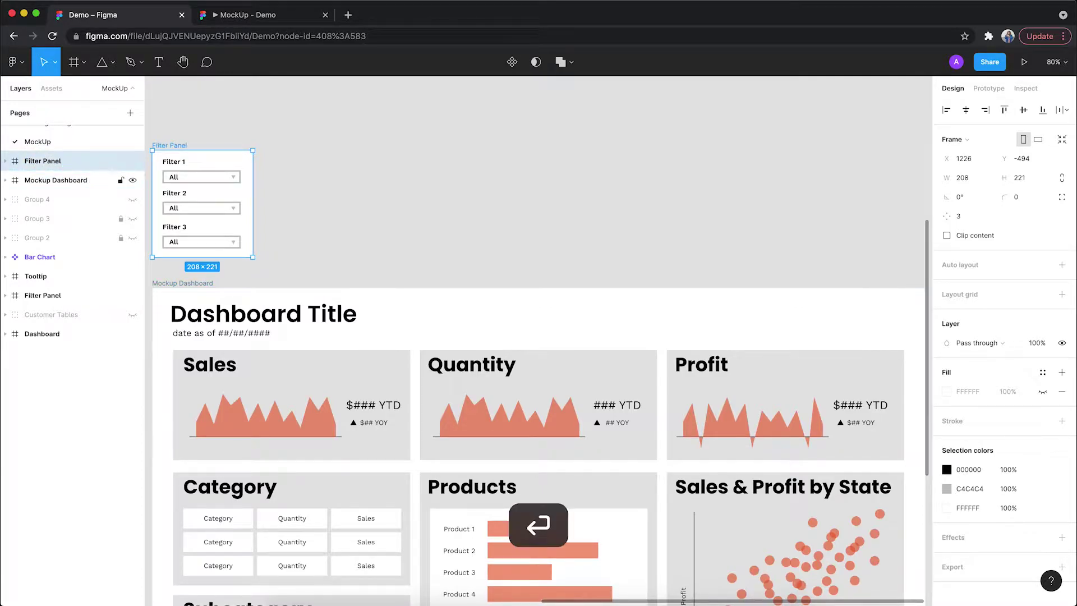
{"action": "left_click", "coordinate": [417, 162]}
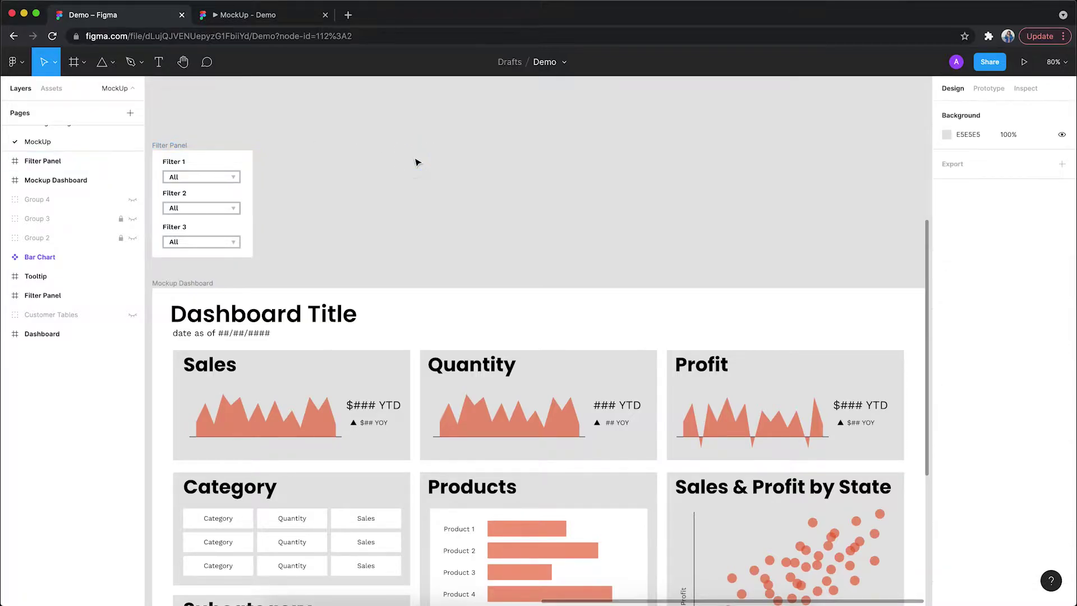
Draw a button rectangle about 246 × 39 in the dashboard's upper right corner and fill it with E5E5E5
{"action": "left_click", "coordinate": [99, 64]}
{"action": "left_click", "coordinate": [113, 64]}
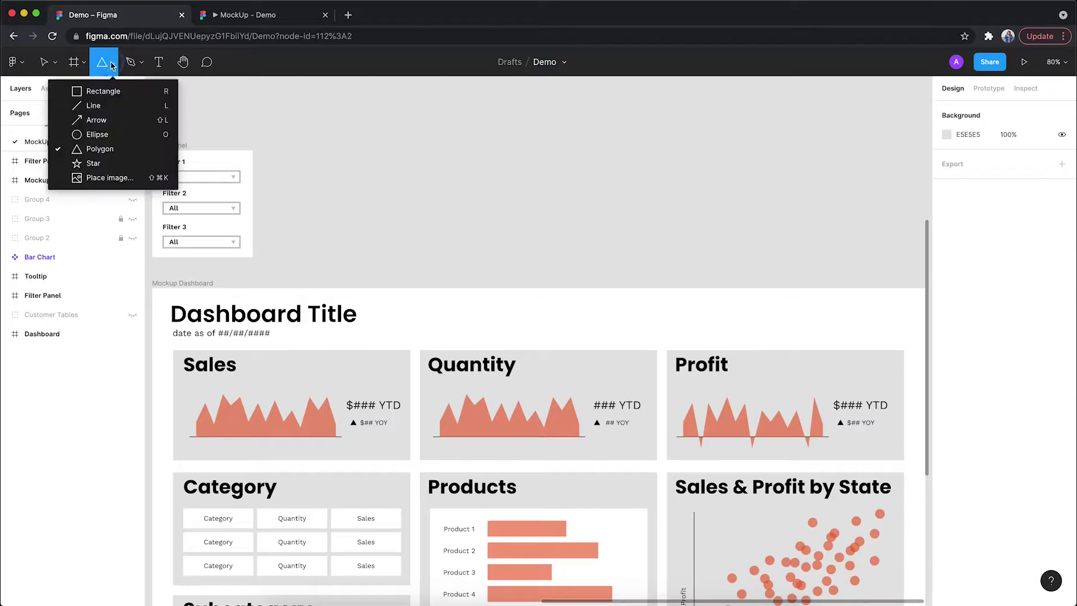
{"action": "left_click", "coordinate": [112, 89]}
{"action": "mouse_move", "coordinate": [761, 302]}
{"action": "left_mouse_down"}
{"action": "mouse_move", "coordinate": [879, 321]}
{"action": "mouse_move", "coordinate": [859, 314]}
{"action": "left_mouse_up"}
{"action": "left_click", "coordinate": [947, 371]}
{"action": "left_click", "coordinate": [874, 548]}
{"action": "left_click", "coordinate": [920, 292]}
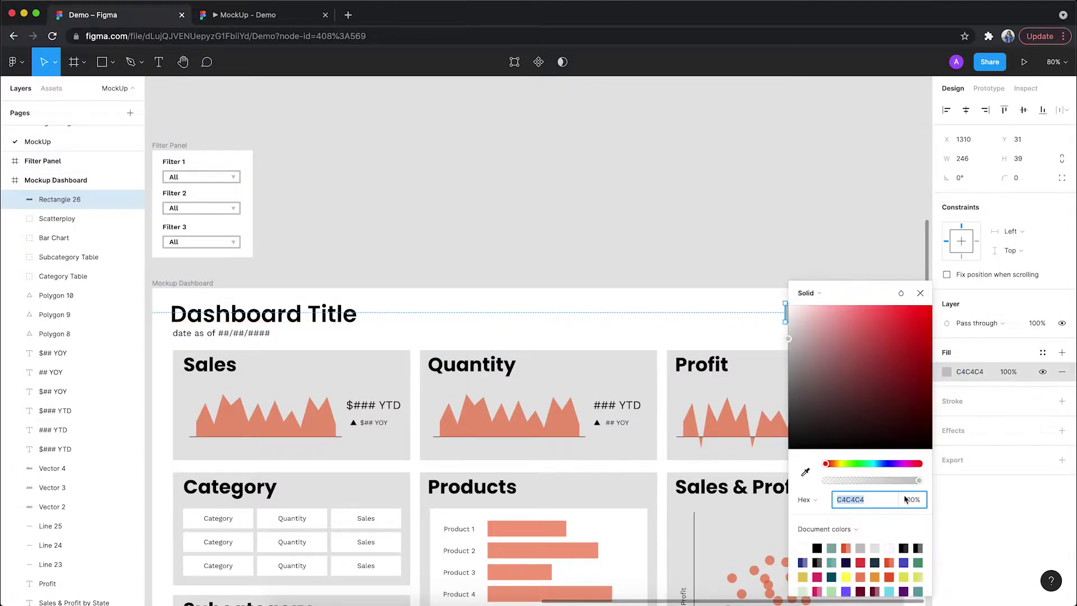
{"action": "left_click", "coordinate": [874, 548]}
{"action": "left_click", "coordinate": [920, 293]}
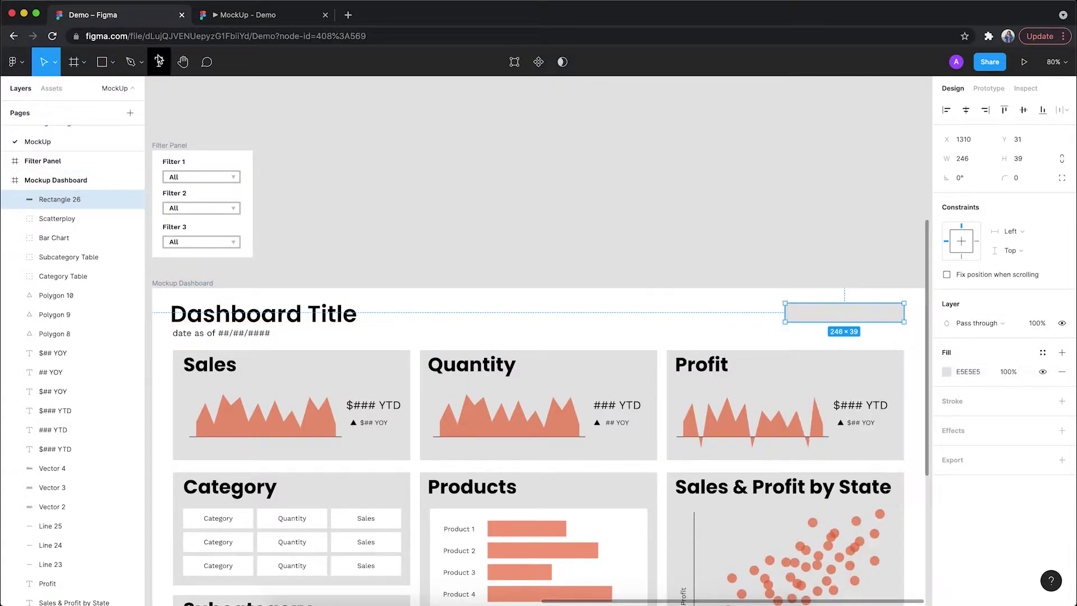
Add the text "Filter Panel" and center it on the grey button rectangle in the dashboard header
{"action": "left_click", "coordinate": [159, 62]}
{"action": "left_click", "coordinate": [549, 177]}
{"action": "type", "text": "Filter Panel"}
{"action": "key", "text": "Escape"}
{"action": "left_click_drag", "start_coordinate": [549, 180], "coordinate": [836, 315]}
{"action": "left_click", "coordinate": [821, 241]}
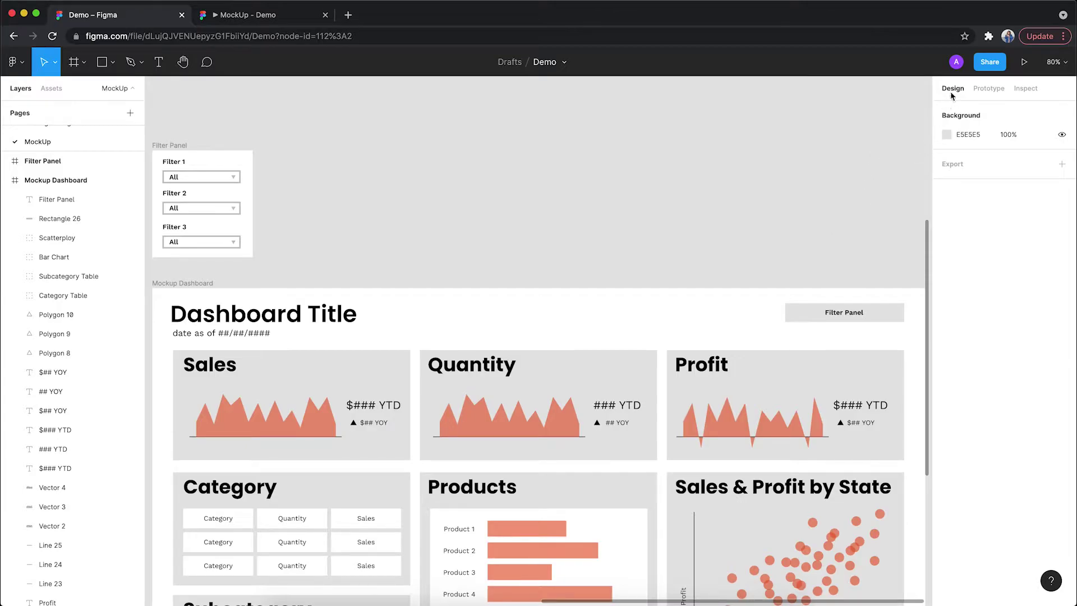
Connect the grey button rectangle to the Filter Panel frame with an on-click prototype interaction that uses Open overlay
{"action": "left_click", "coordinate": [980, 90]}
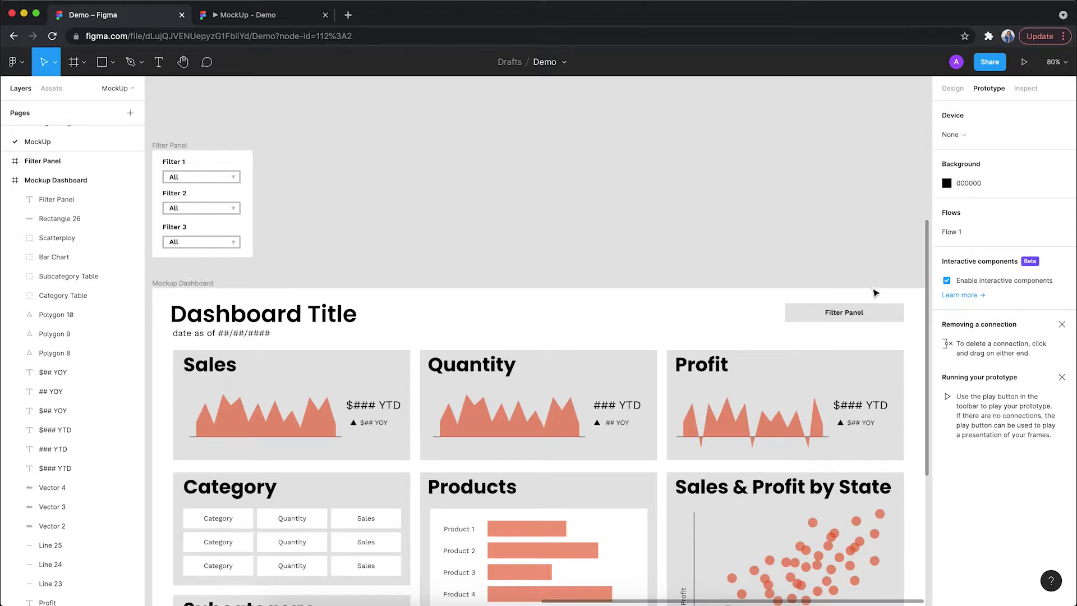
{"action": "left_click", "coordinate": [883, 317]}
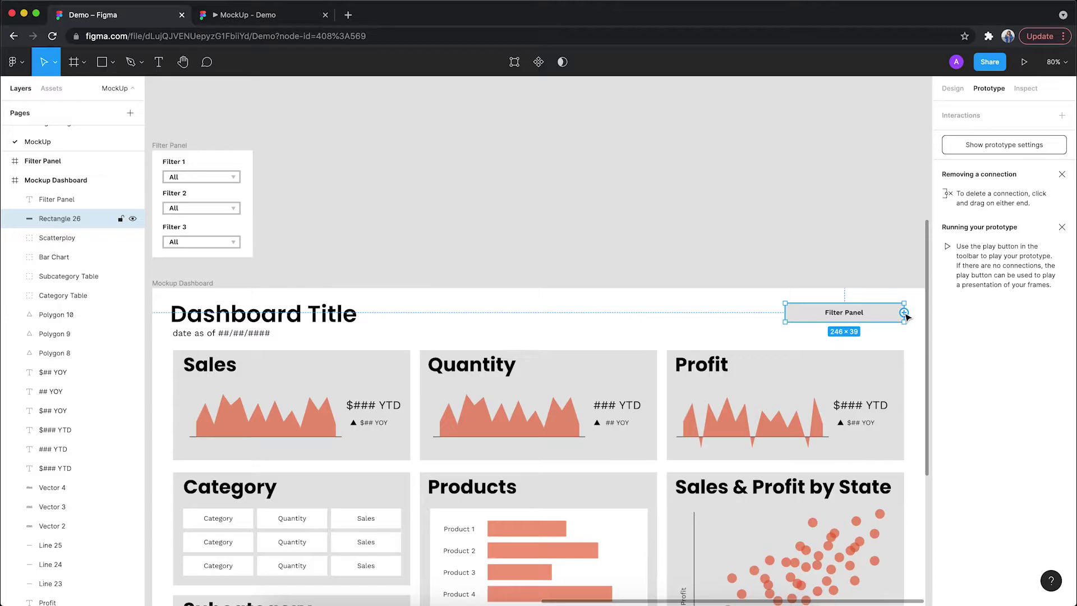
{"action": "left_click_drag", "start_coordinate": [905, 313], "coordinate": [253, 164]}
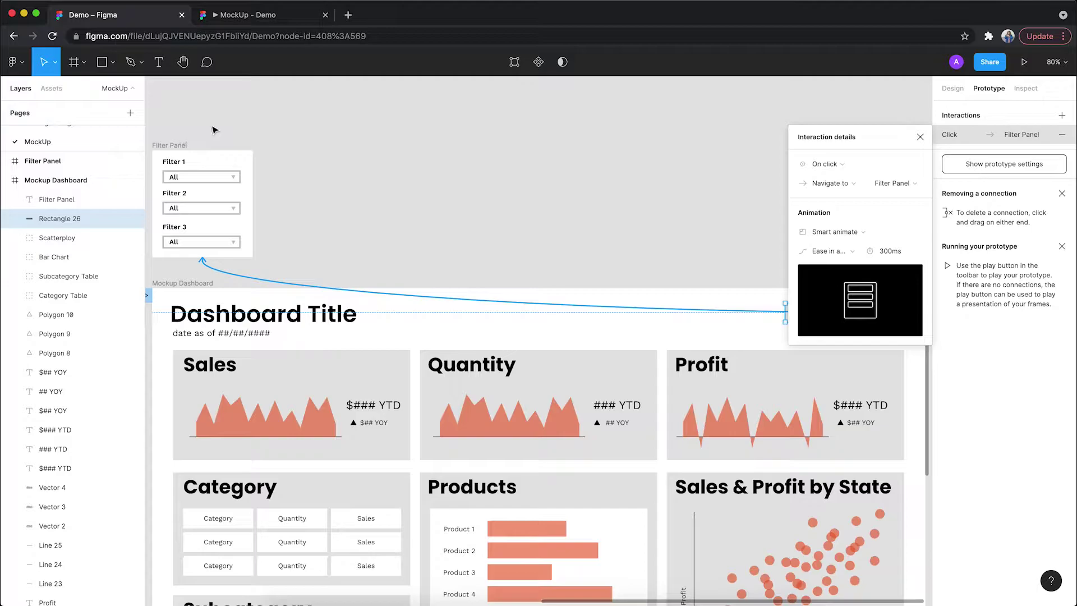
{"action": "left_click", "coordinate": [849, 167]}
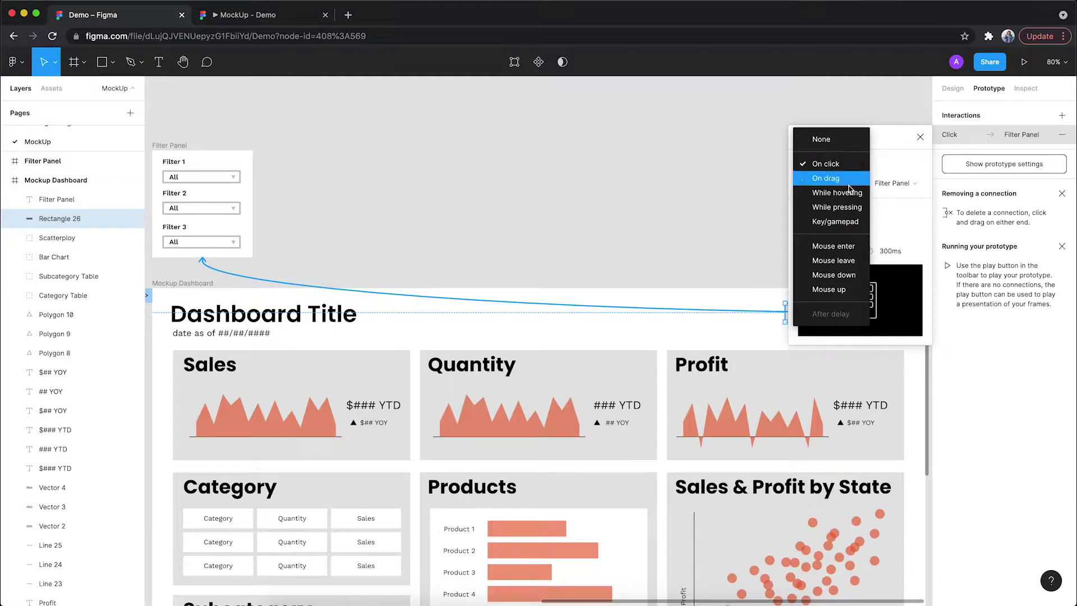
{"action": "left_click", "coordinate": [890, 163]}
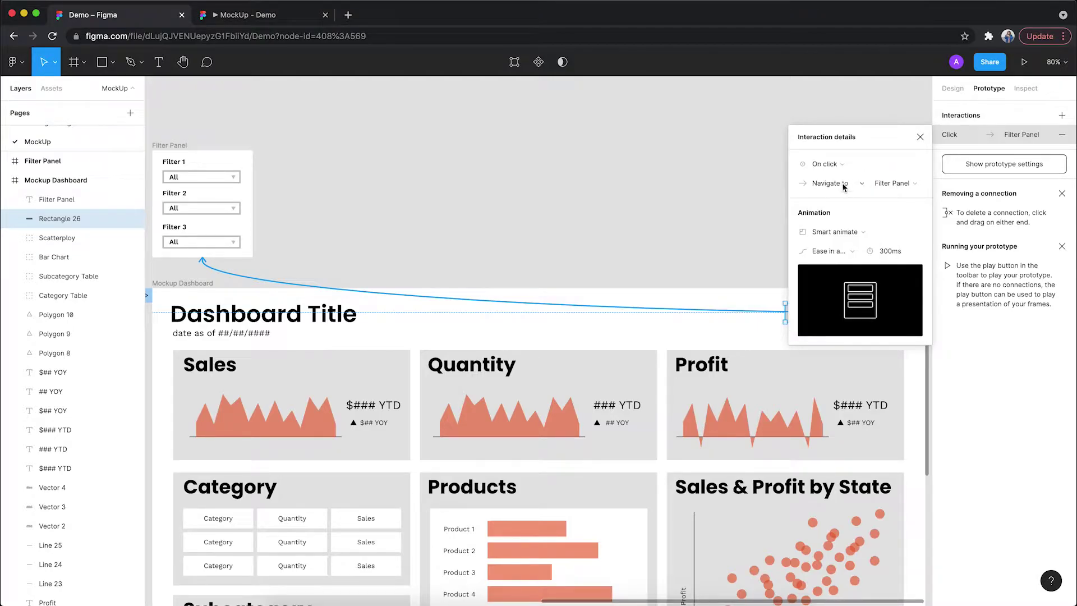
{"action": "left_click", "coordinate": [843, 185]}
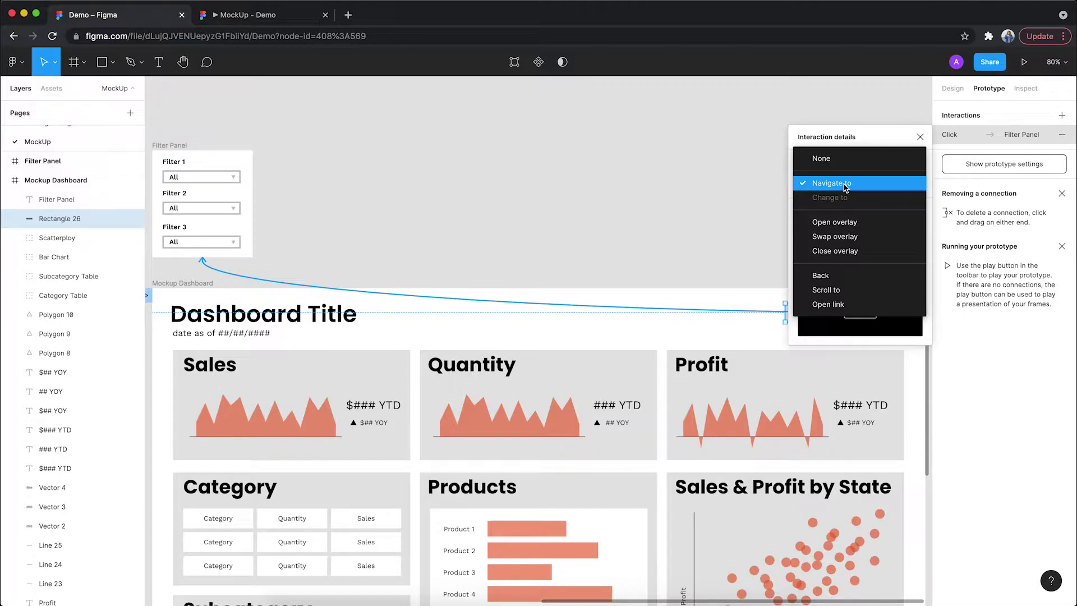
{"action": "left_click", "coordinate": [845, 224]}
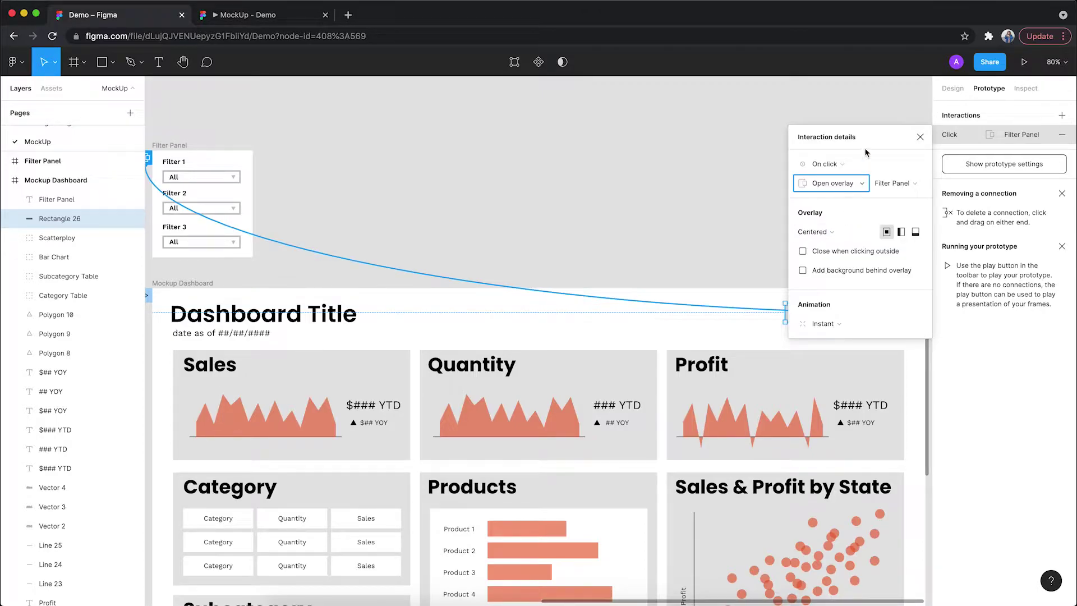
Set the overlay position to Manual and place the filter panel just below the button, flush with its right edge
{"action": "left_click_drag", "start_coordinate": [871, 138], "coordinate": [859, 109]}
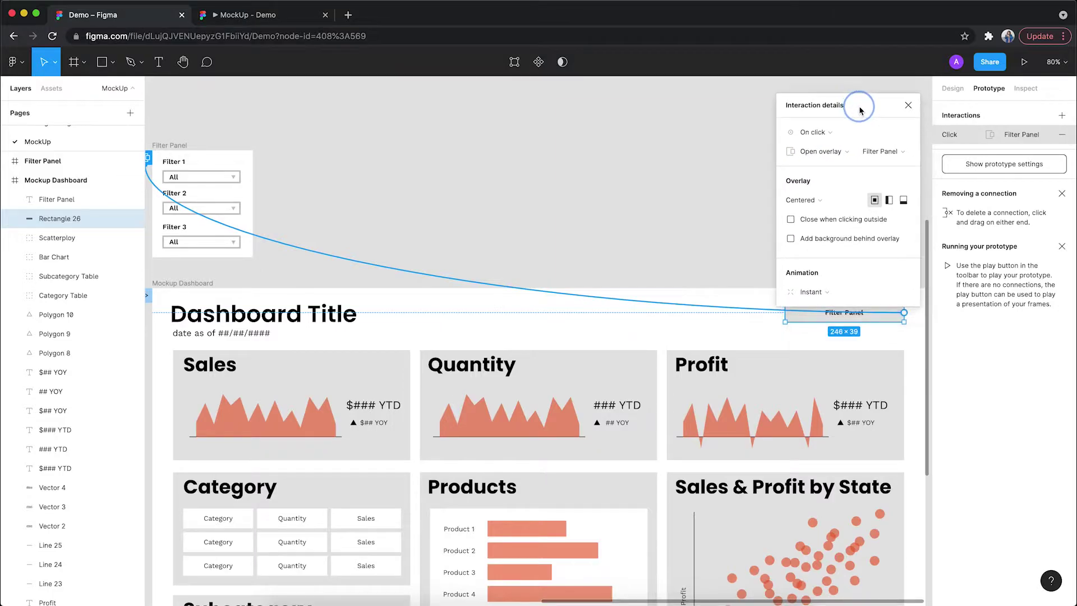
{"action": "left_click", "coordinate": [813, 202]}
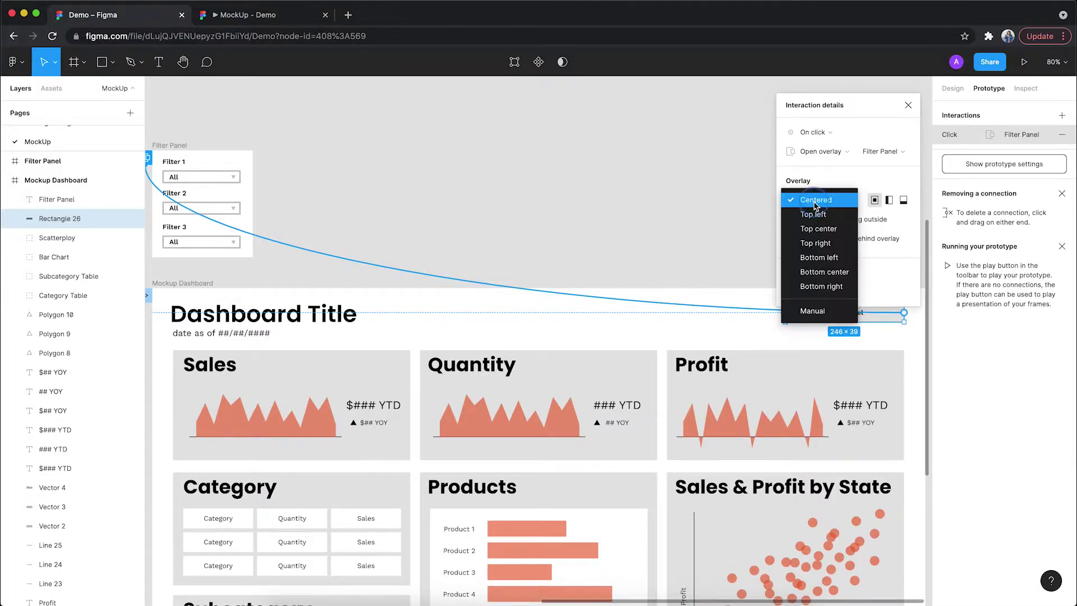
{"action": "left_click", "coordinate": [824, 312]}
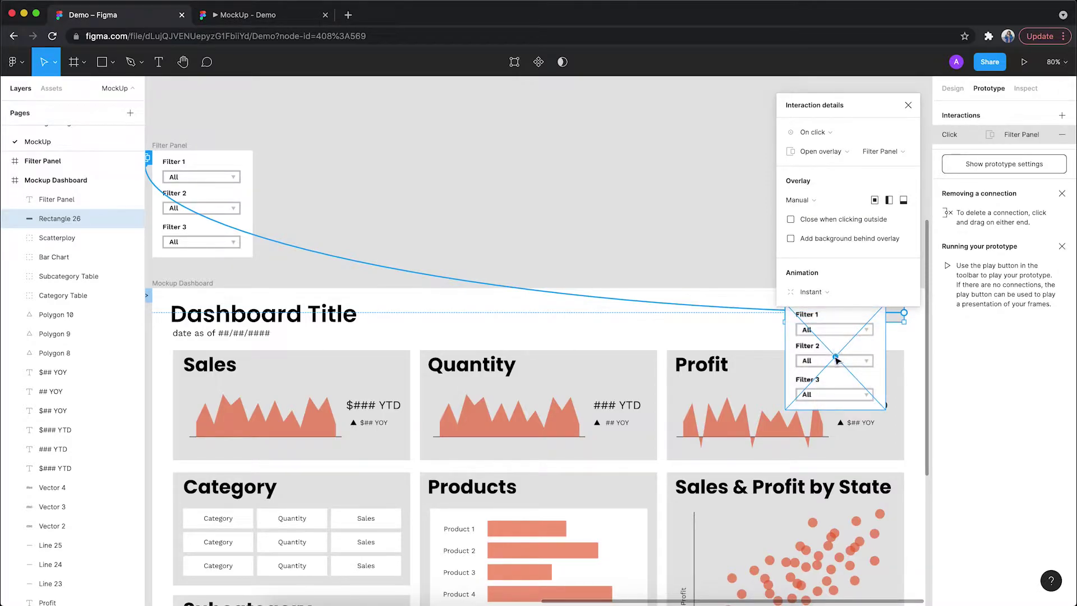
{"action": "left_click_drag", "start_coordinate": [836, 359], "coordinate": [854, 384]}
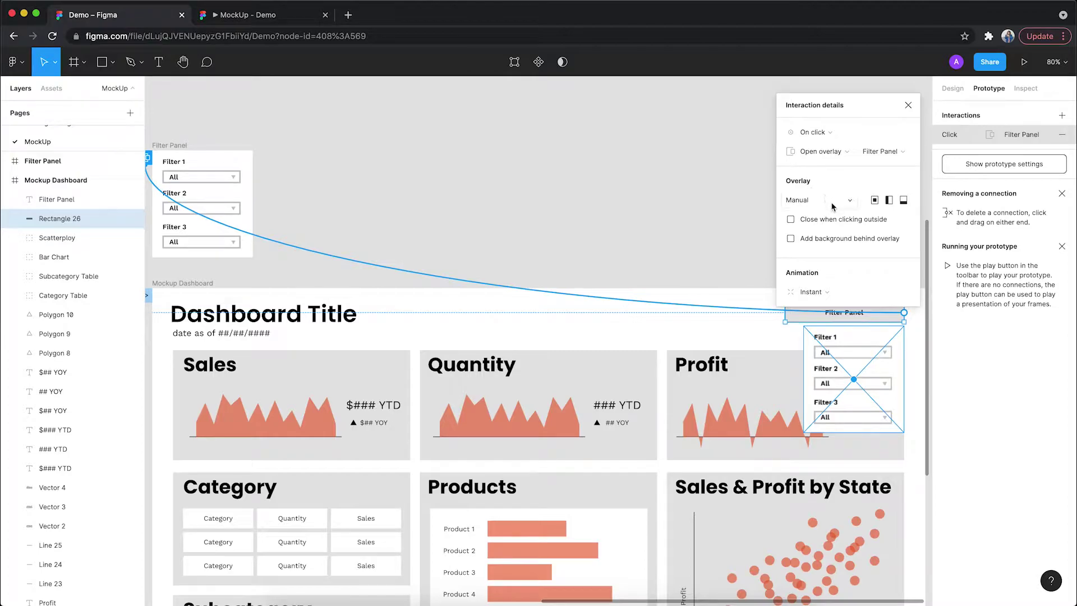
Enable "Close when clicking outside" and "Add background behind overlay" for the Filter Panel overlay
{"action": "left_click", "coordinate": [791, 219]}
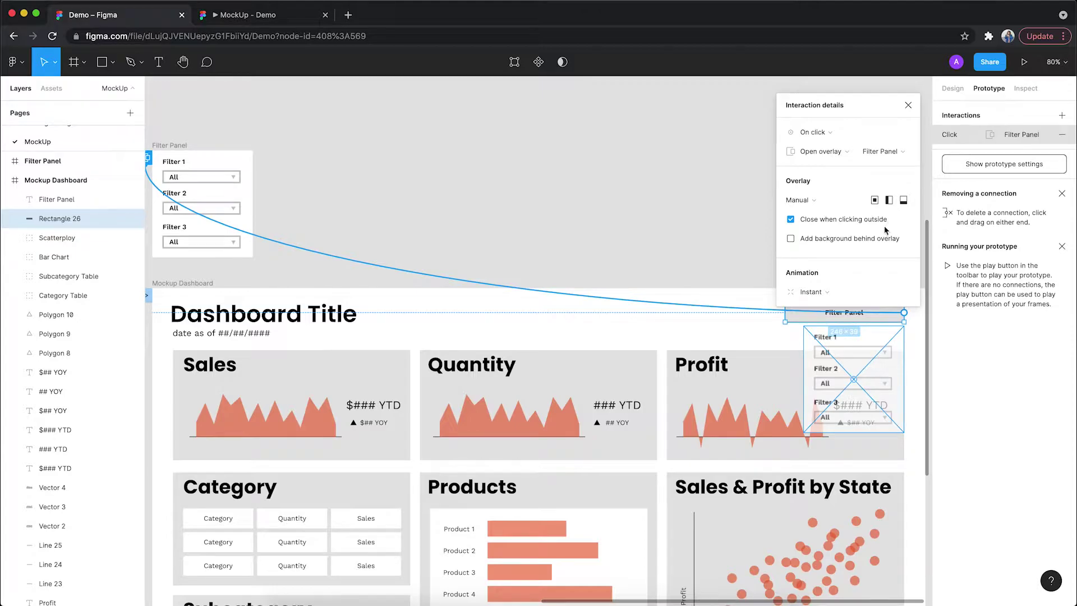
{"action": "left_click", "coordinate": [865, 240]}
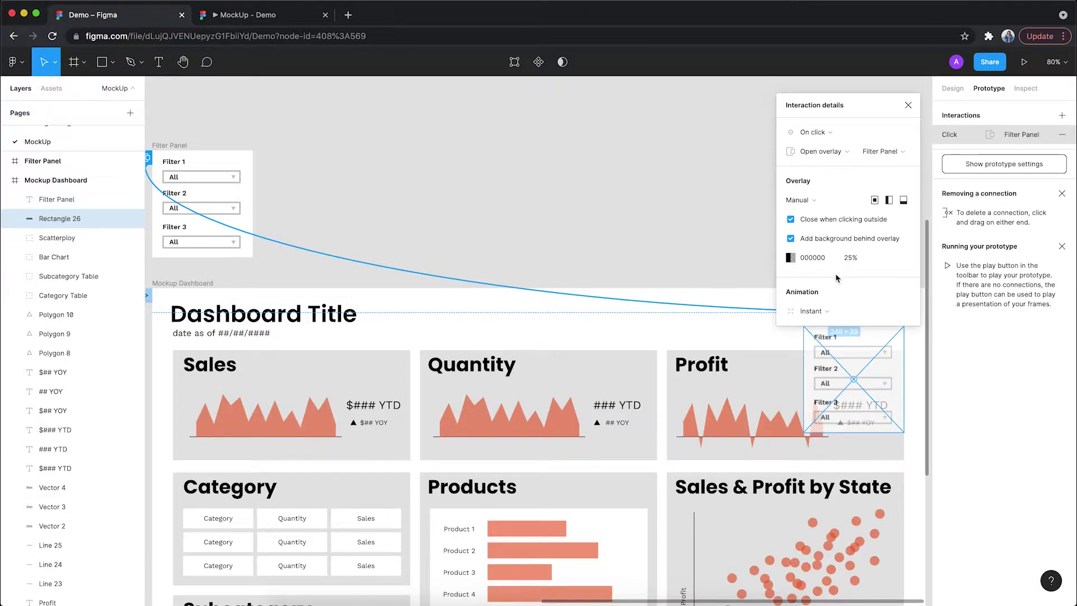
{"action": "left_click", "coordinate": [825, 312]}
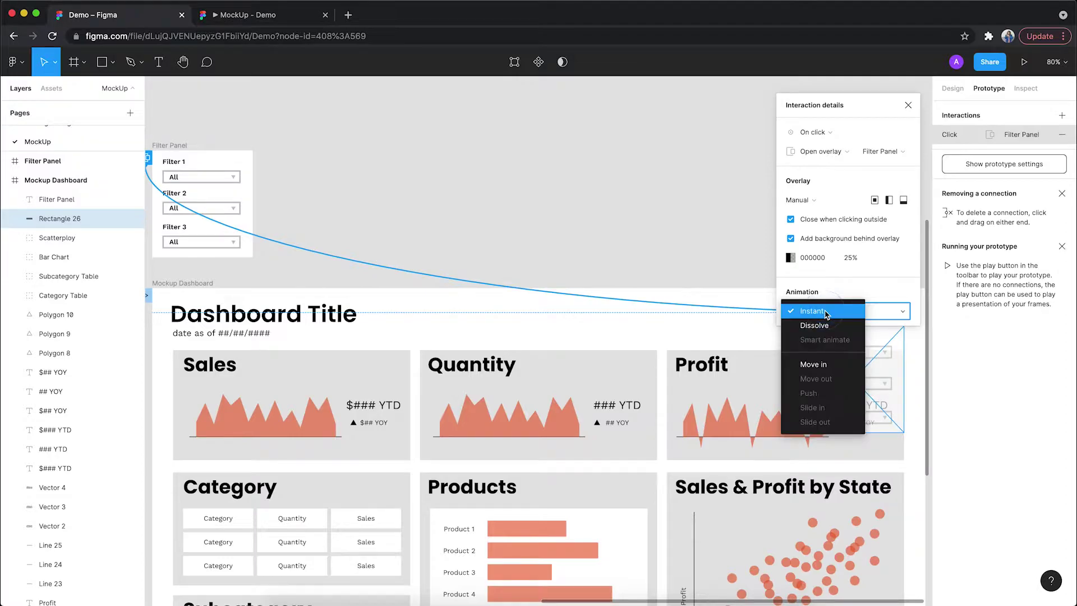
{"action": "left_click", "coordinate": [855, 299]}
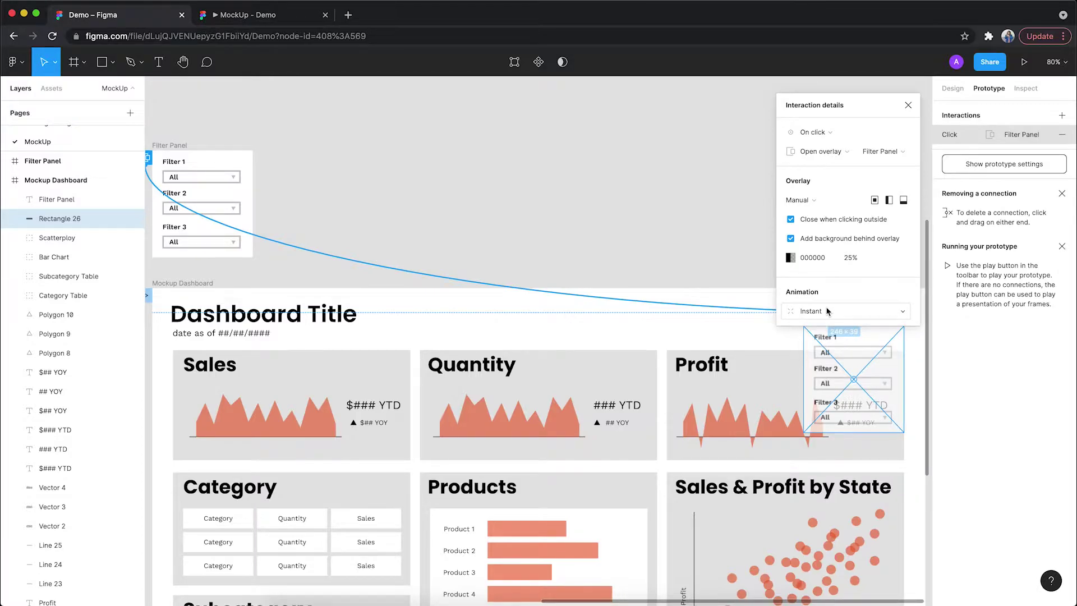
Test the Filter Panel button in the running prototype by opening and closing its overlay, and return to the design file
{"action": "left_click", "coordinate": [909, 107]}
{"action": "left_click", "coordinate": [743, 155]}
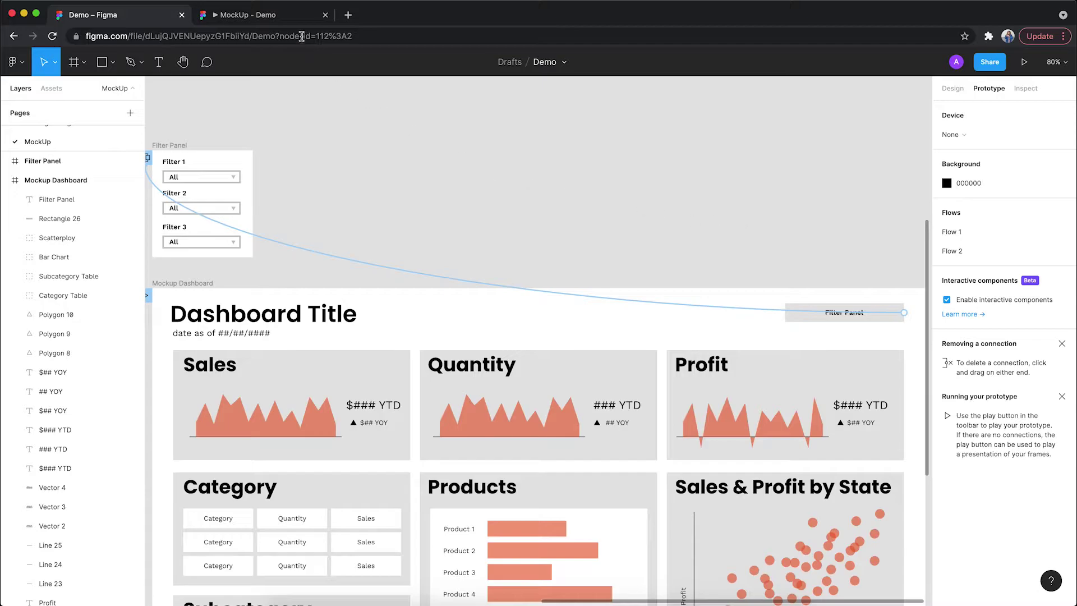
{"action": "left_click", "coordinate": [264, 15]}
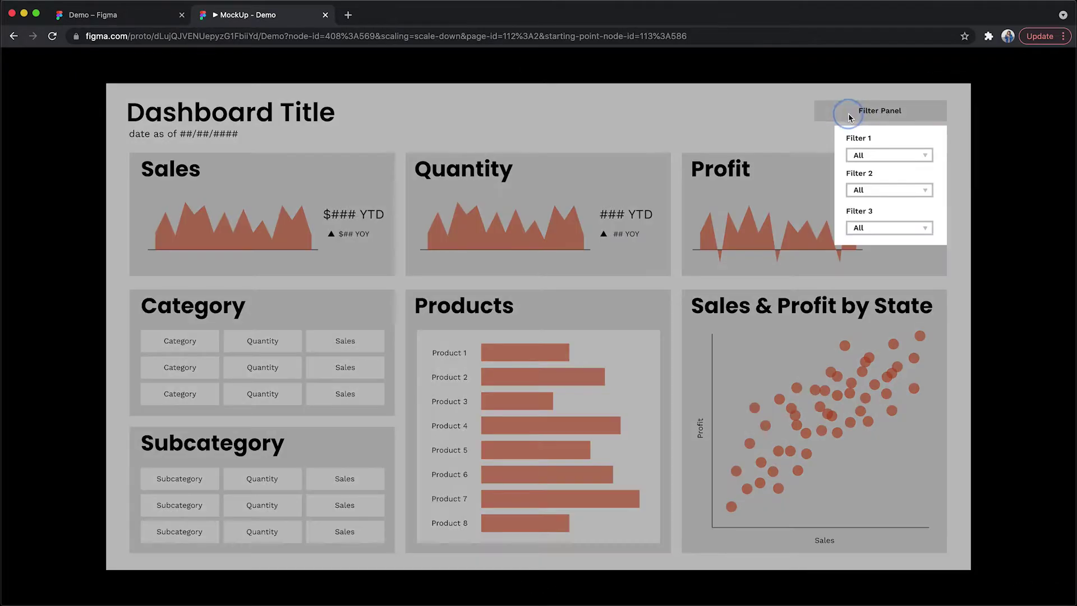
{"action": "left_click", "coordinate": [849, 114]}
{"action": "left_click", "coordinate": [802, 111]}
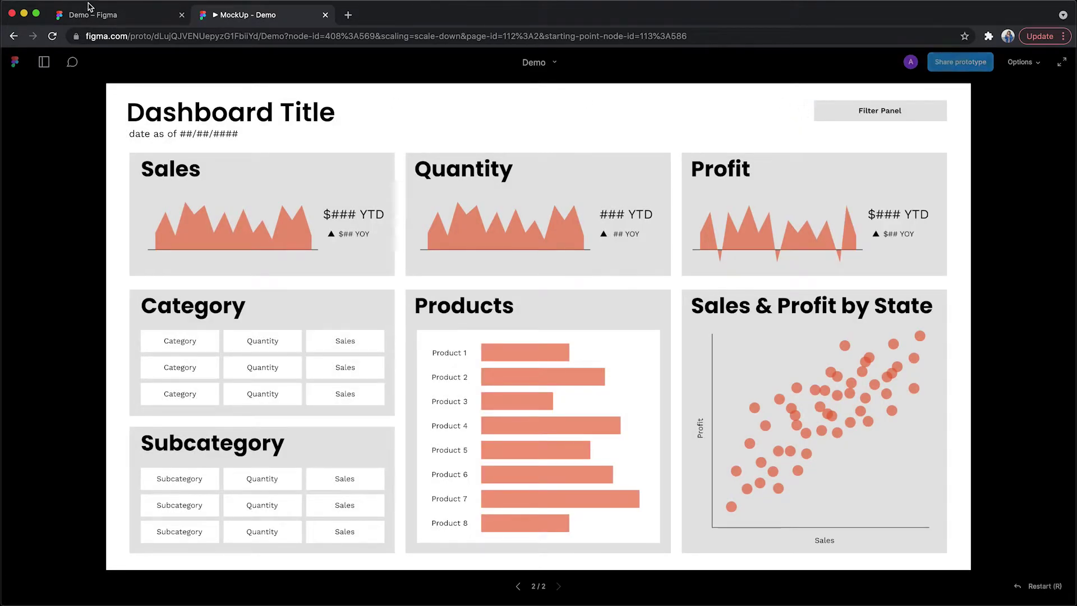
{"action": "left_click", "coordinate": [140, 20]}
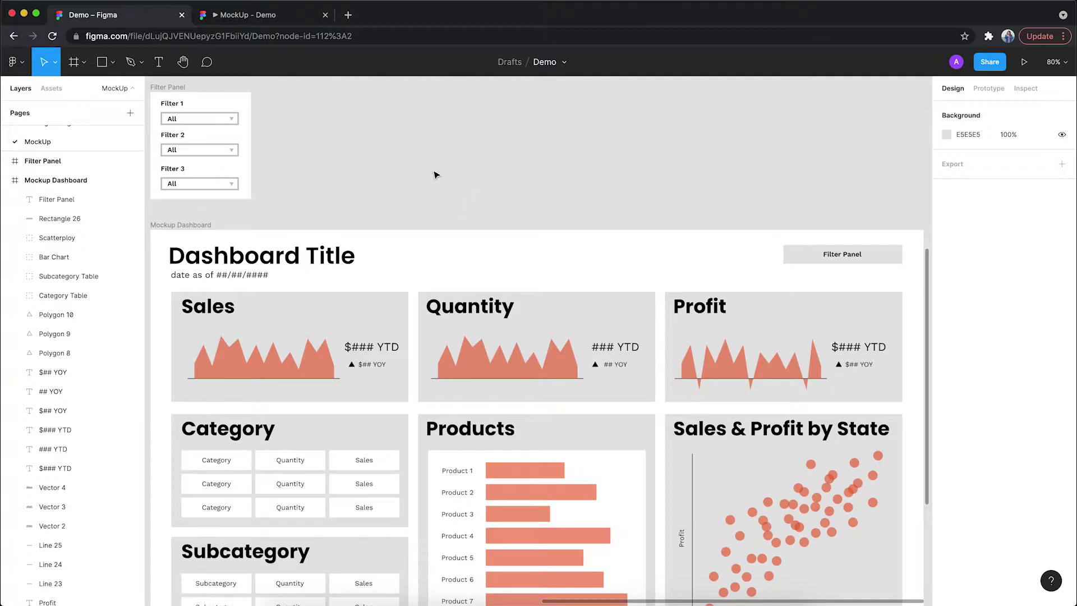
Draw a rectangle about 139 × 60 on the empty canvas beside the Filter Panel frame and fill it with white FFFFFF
{"action": "left_click", "coordinate": [101, 61]}
{"action": "left_click", "coordinate": [313, 109]}
{"action": "mouse_move", "coordinate": [360, 135]}
{"action": "left_mouse_down"}
{"action": "mouse_move", "coordinate": [398, 140]}
{"action": "mouse_move", "coordinate": [380, 138]}
{"action": "left_mouse_up"}
{"action": "right_click", "coordinate": [356, 133]}
{"action": "left_click", "coordinate": [946, 275]}
{"action": "left_click", "coordinate": [802, 530]}
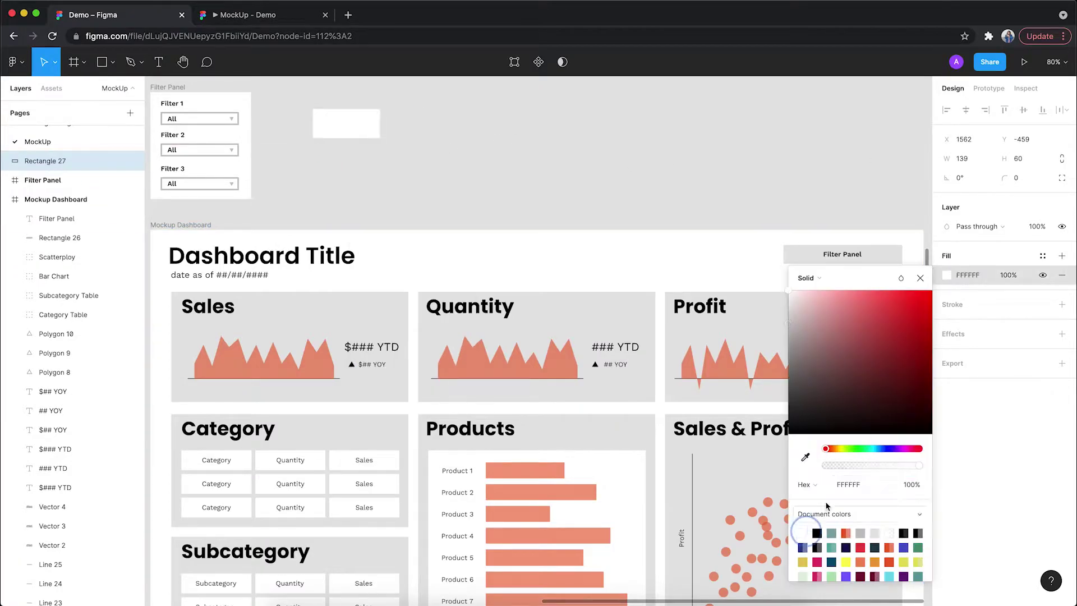
{"action": "left_click", "coordinate": [919, 276]}
Add the two-line text "December 2020" and "Profit: $##,###" over the white rectangle
{"action": "left_click", "coordinate": [159, 61]}
{"action": "left_click", "coordinate": [323, 118]}
{"action": "type", "text": "December 2020"}
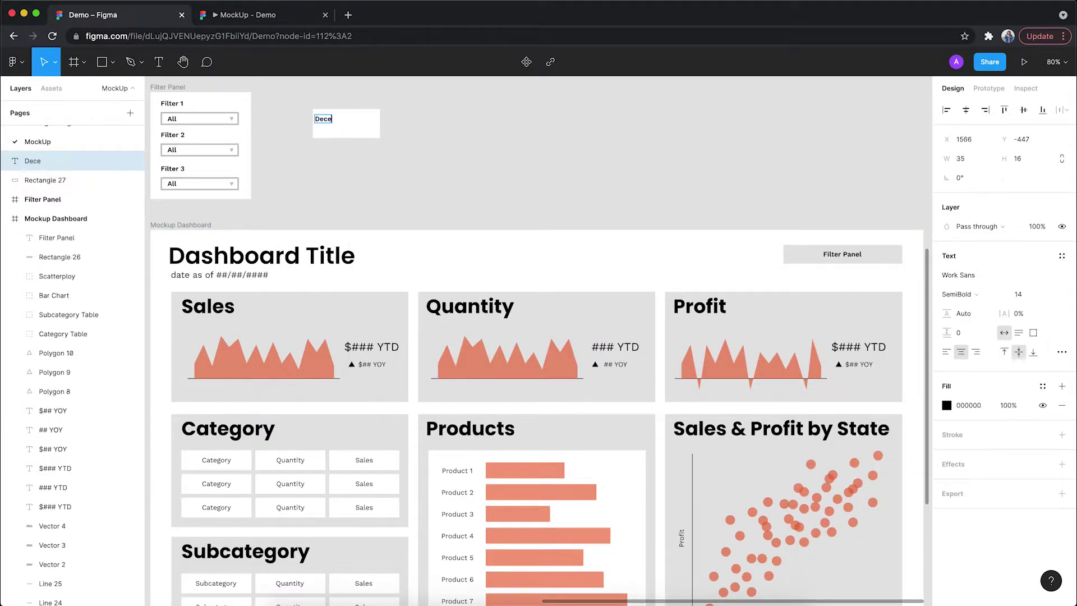
{"action": "key", "text": "Return"}
{"action": "type", "text": "Profit"}
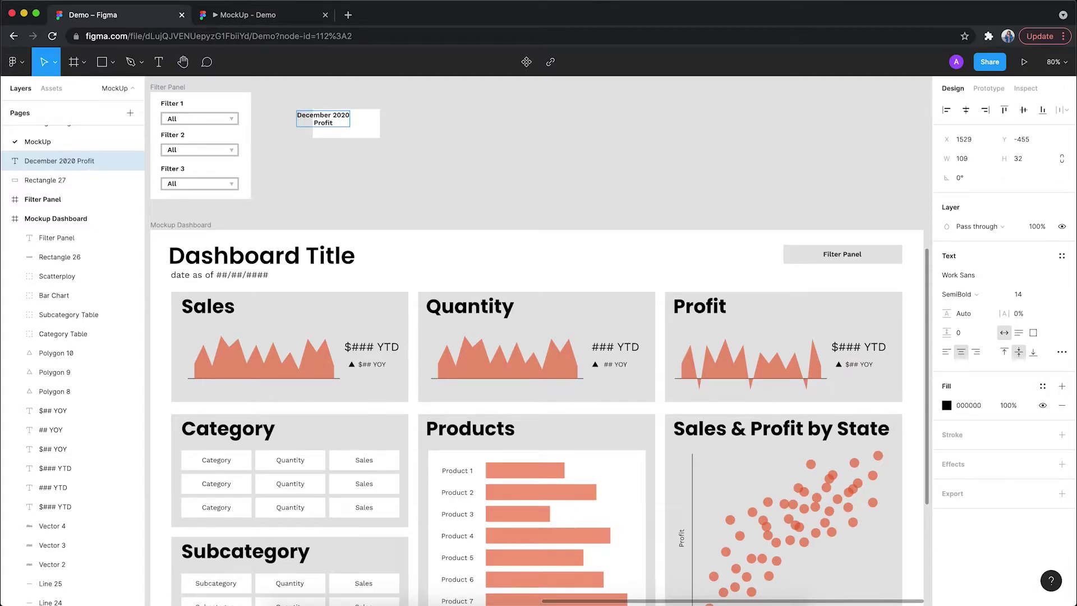
{"action": "type", "text": ": $##,###"}
{"action": "key", "text": "Escape"}
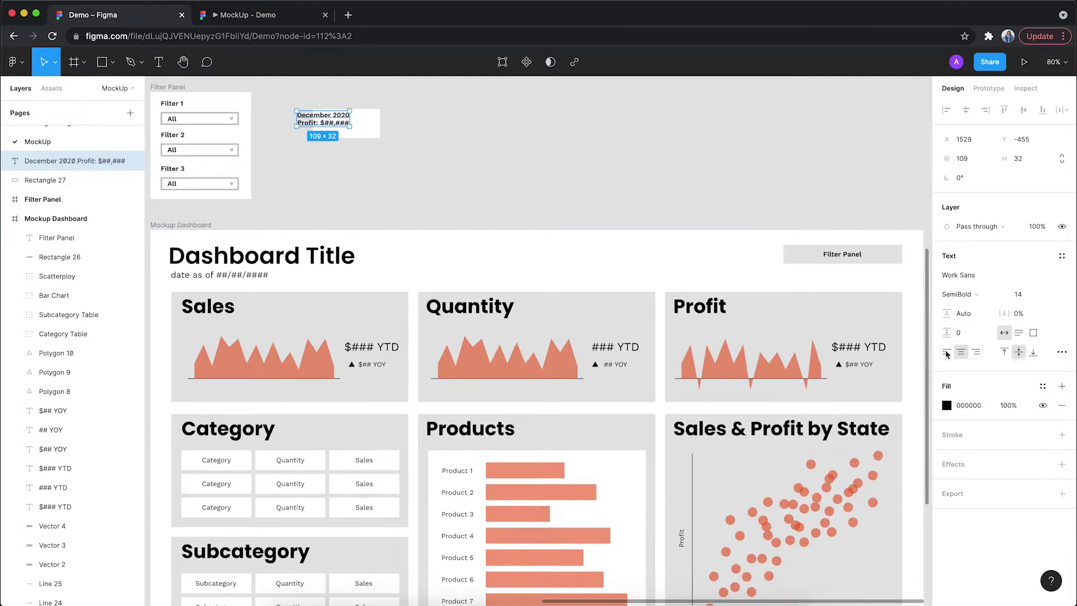
Left-align the tooltip text, position it inside the white rectangle and set its font weight to Regular
{"action": "left_click_drag", "start_coordinate": [327, 124], "coordinate": [348, 128]}
{"action": "left_click", "coordinate": [392, 129]}
{"action": "left_click", "coordinate": [346, 126]}
{"action": "left_click", "coordinate": [977, 294]}
{"action": "left_click", "coordinate": [969, 266]}
Frame the white rectangle together with its text and rename the frame "Tooltip"
{"action": "left_click_drag", "start_coordinate": [306, 94], "coordinate": [330, 137]}
{"action": "right_click", "coordinate": [355, 121]}
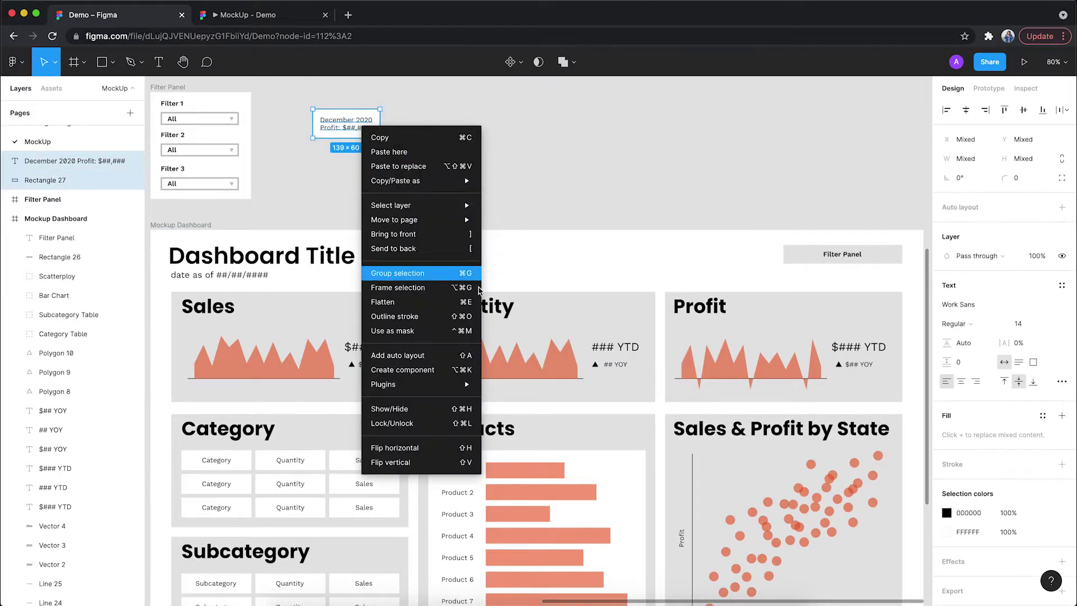
{"action": "left_click", "coordinate": [421, 248]}
{"action": "double_click", "coordinate": [326, 104]}
{"action": "type", "text": "Tooltip"}
{"action": "key", "text": "Return"}
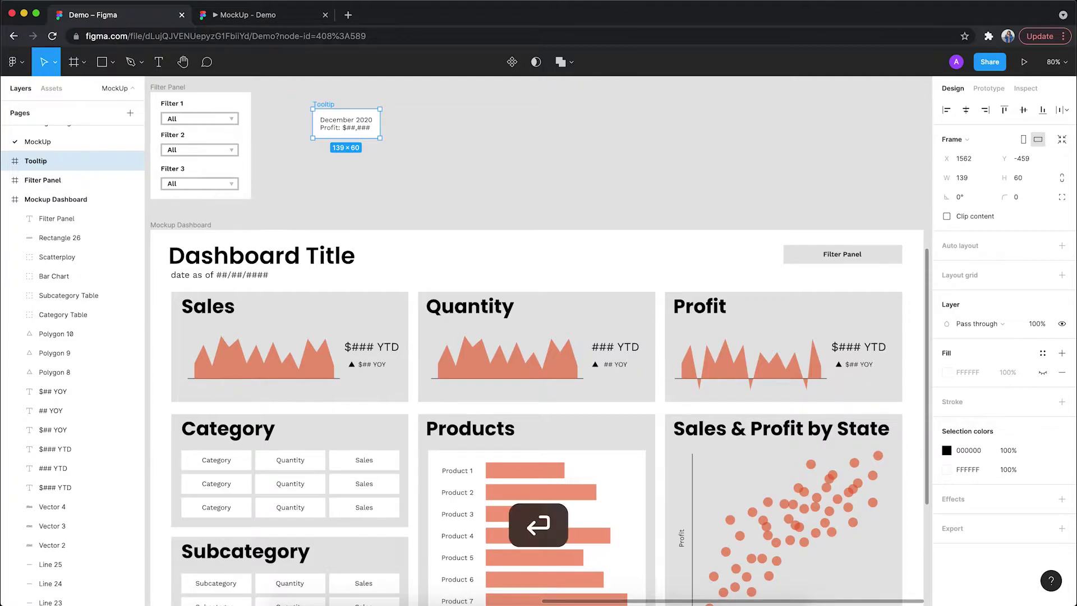
{"action": "left_click", "coordinate": [436, 158]}
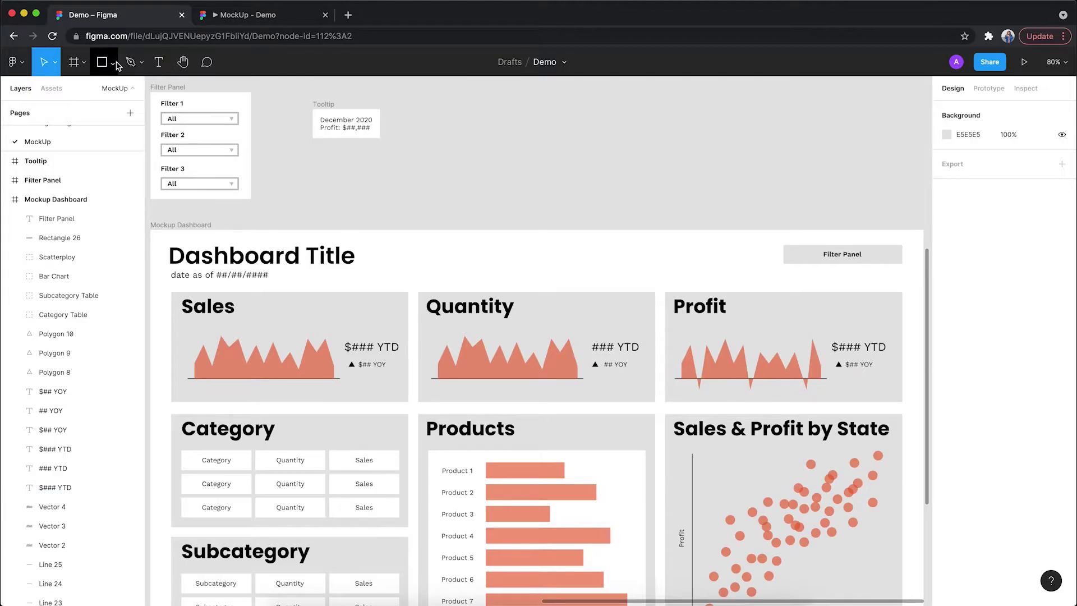
Place an ellipse on the empty canvas above the dashboard and resize it proportionally to 8 × 8
{"action": "left_click", "coordinate": [114, 65]}
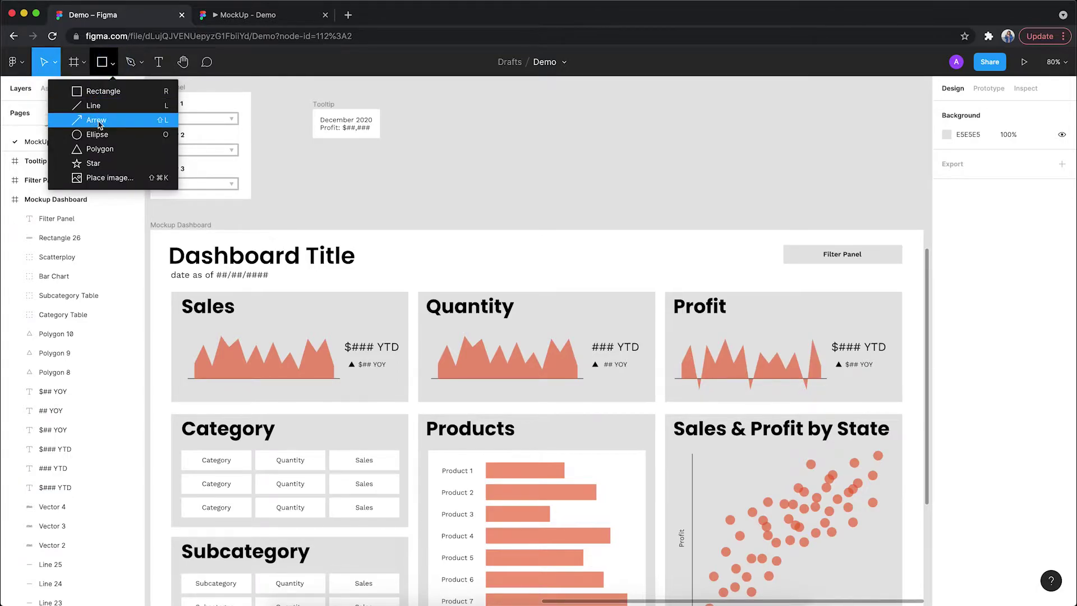
{"action": "left_click", "coordinate": [97, 134]}
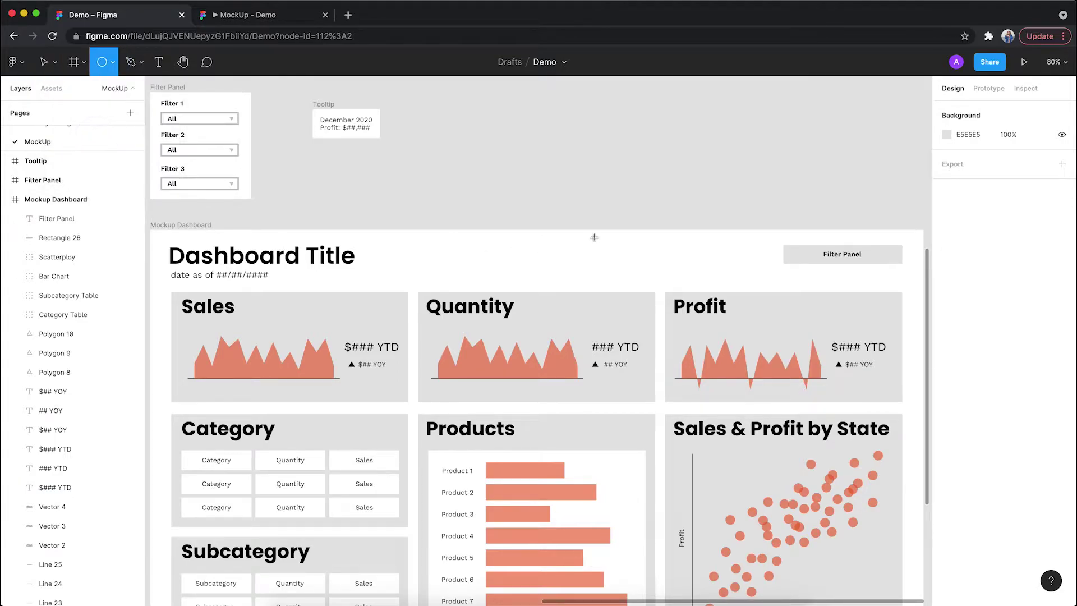
{"action": "left_click", "coordinate": [609, 157]}
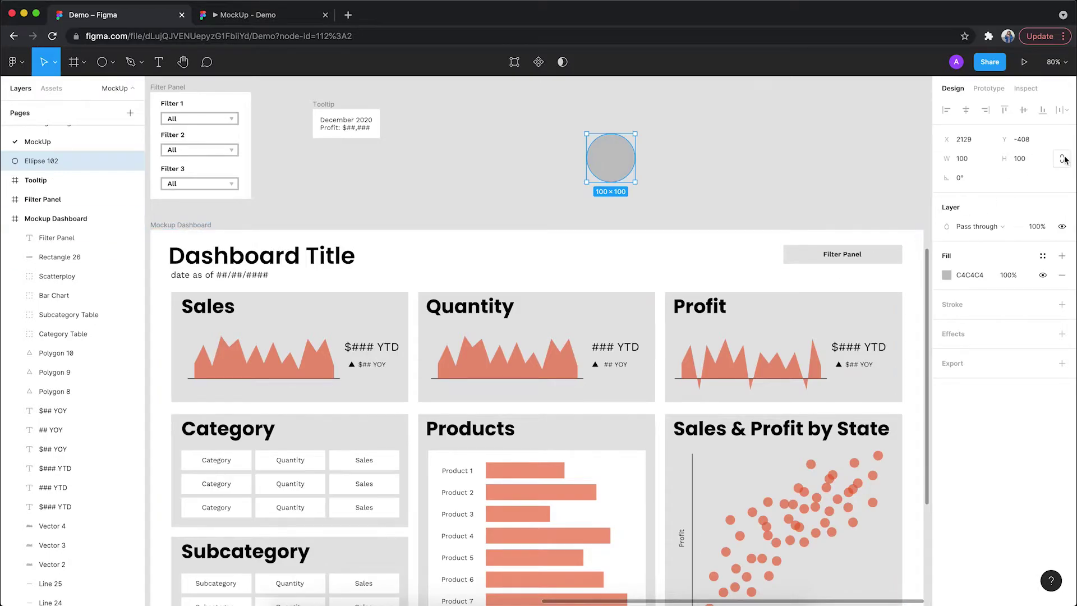
{"action": "left_click", "coordinate": [981, 164]}
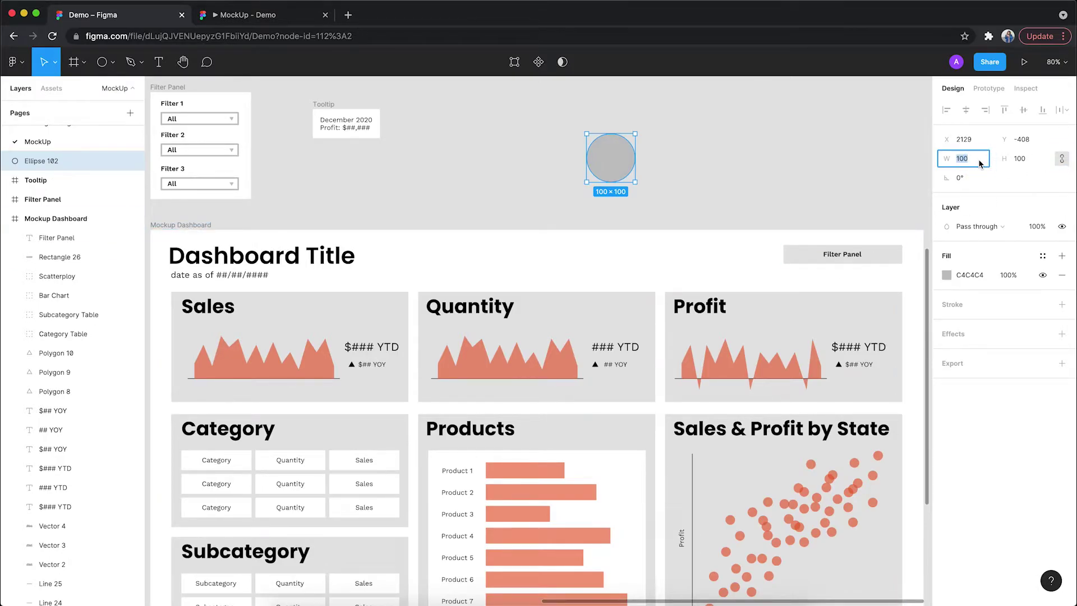
{"action": "type", "text": "8"}
{"action": "key", "text": "Return"}
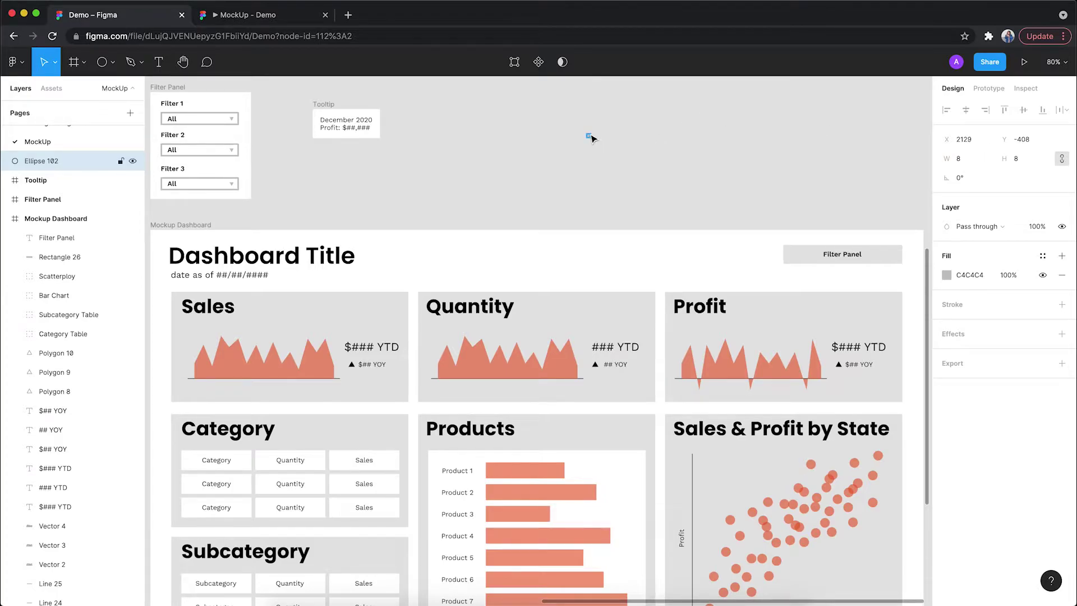
Fill the small ellipse with black 000000 and place it on the last peak of the Profit area chart
{"action": "left_click", "coordinate": [947, 275]}
{"action": "type", "text": "000000"}
{"action": "key", "text": "Return"}
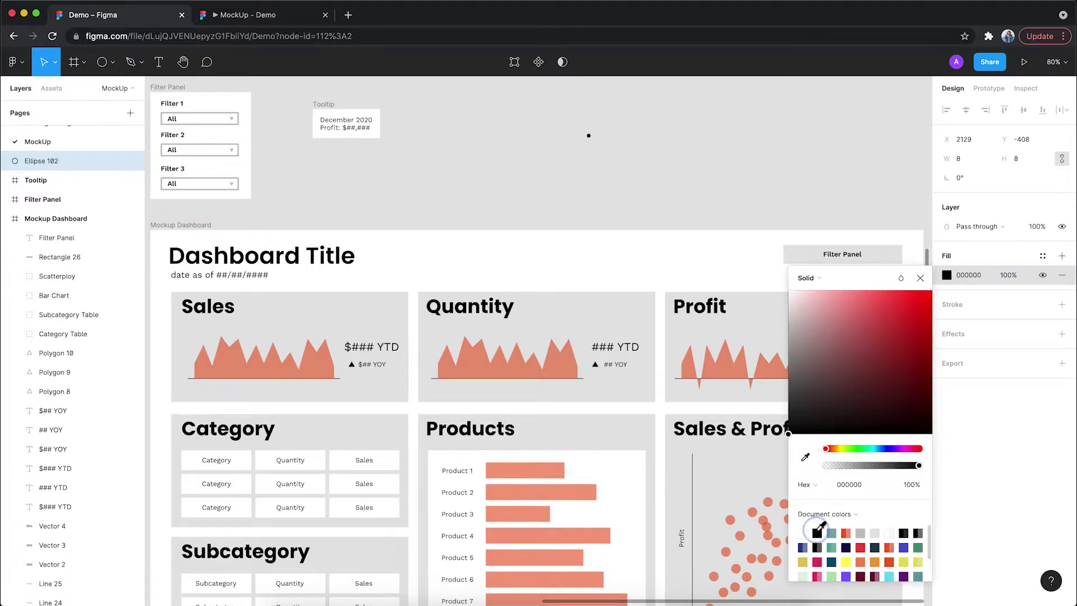
{"action": "left_click", "coordinate": [924, 276]}
{"action": "left_click_drag", "start_coordinate": [588, 135], "coordinate": [813, 343]}
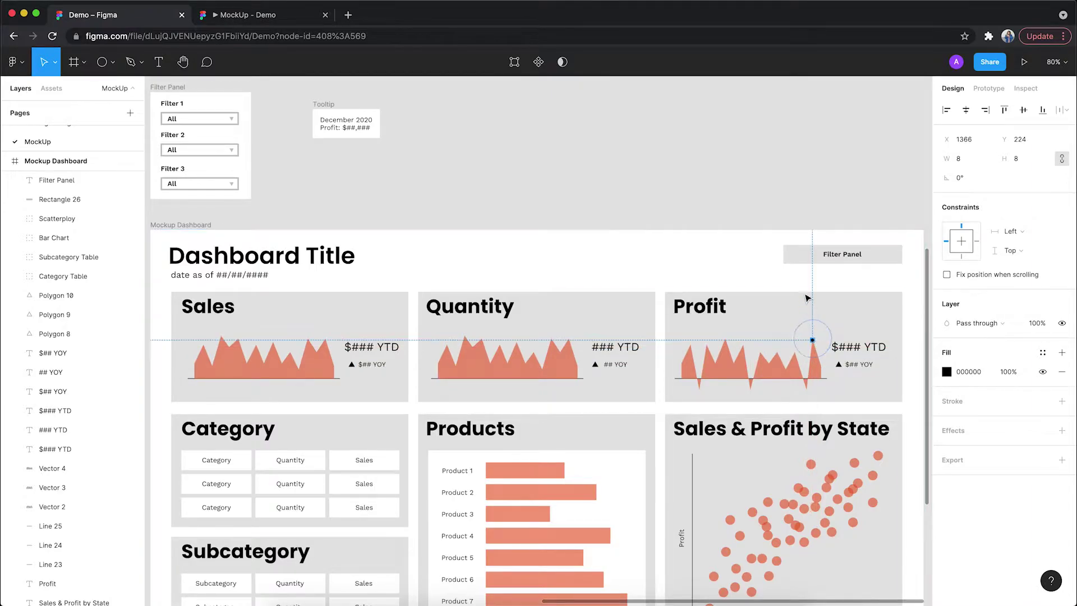
{"action": "left_click", "coordinate": [804, 201]}
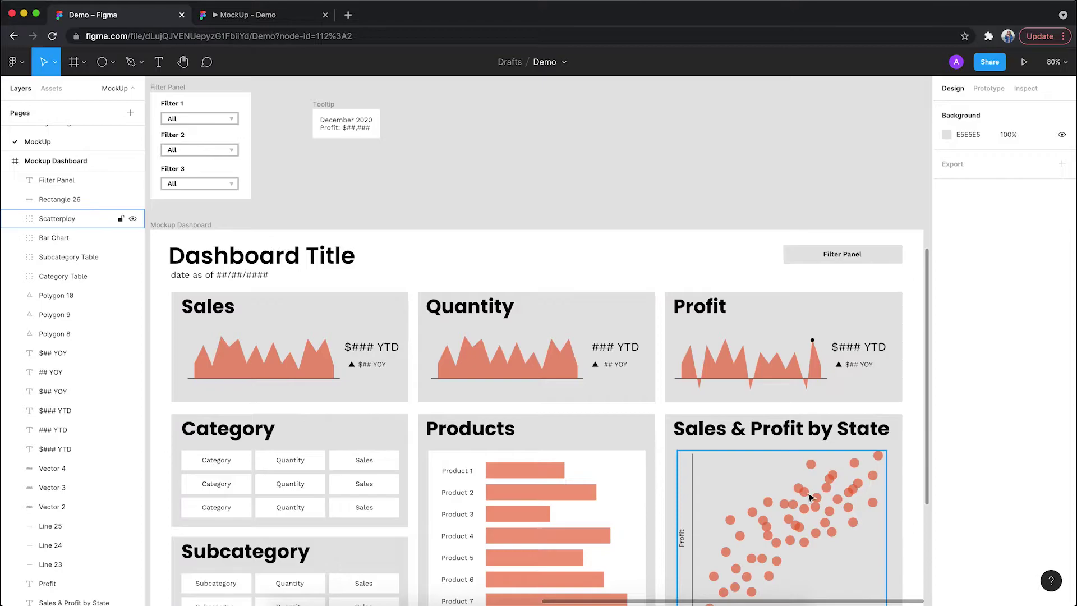
Inspect how the Product 1 bar, a single scatterplot bubble and the Profit area chart can be selected as objects
{"action": "double_click", "coordinate": [537, 478]}
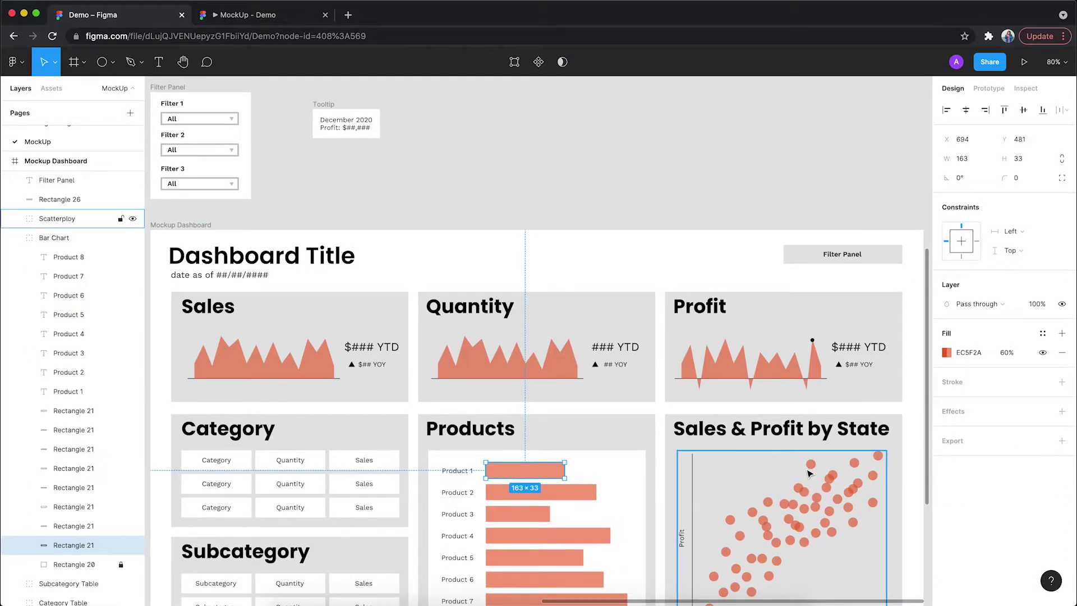
{"action": "left_click", "coordinate": [810, 467]}
{"action": "double_click", "coordinate": [810, 465]}
{"action": "double_click", "coordinate": [811, 465]}
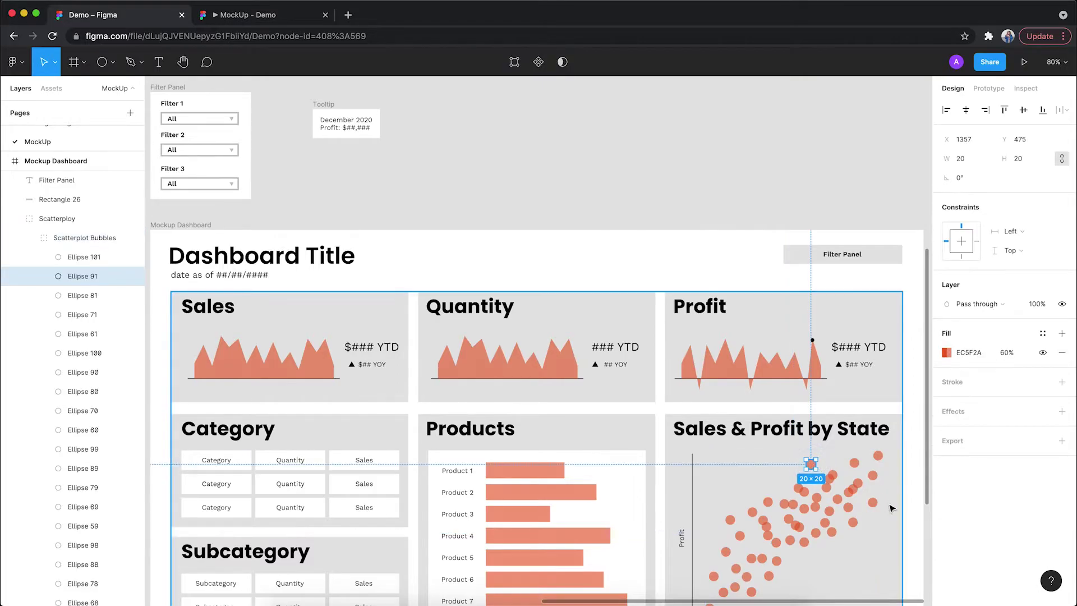
{"action": "left_click", "coordinate": [782, 376]}
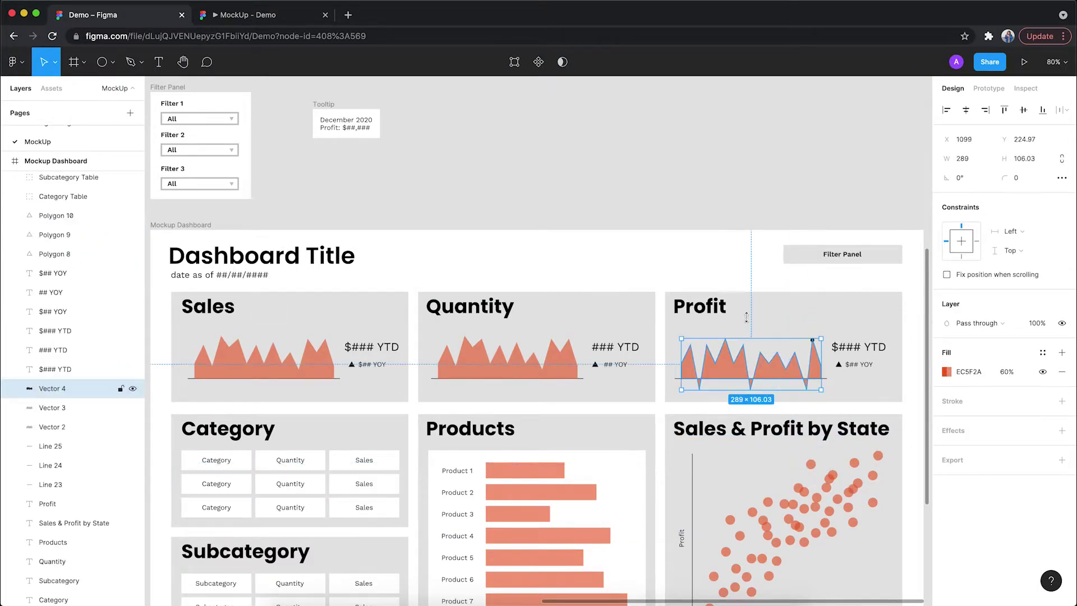
{"action": "left_click", "coordinate": [761, 139]}
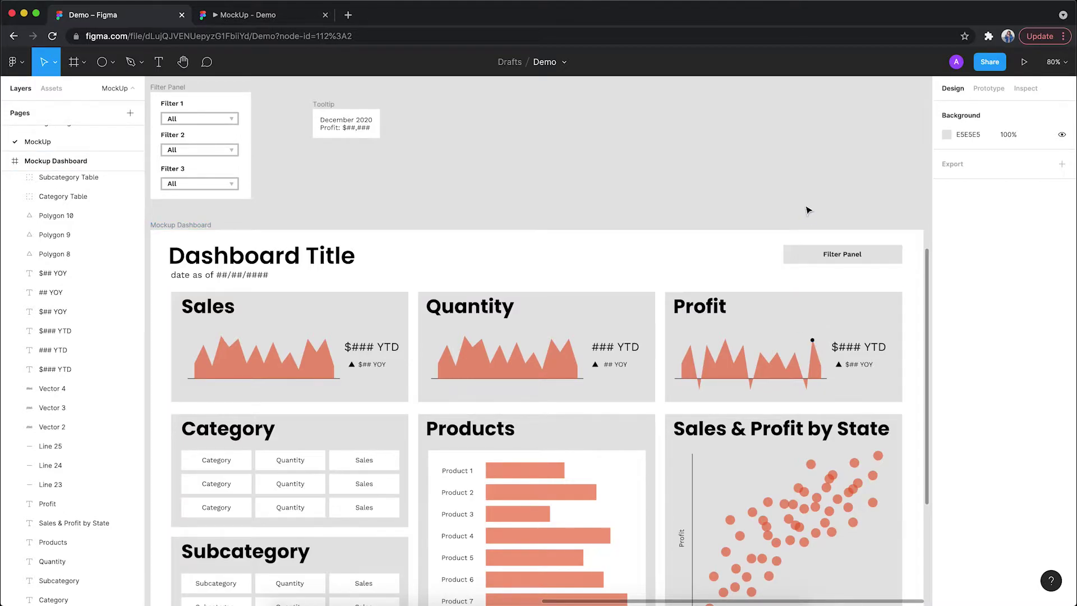
Connect the black dot on the Profit chart to the Tooltip frame with a prototype interaction that uses Open overlay
{"action": "left_click", "coordinate": [985, 93]}
{"action": "left_click", "coordinate": [853, 239]}
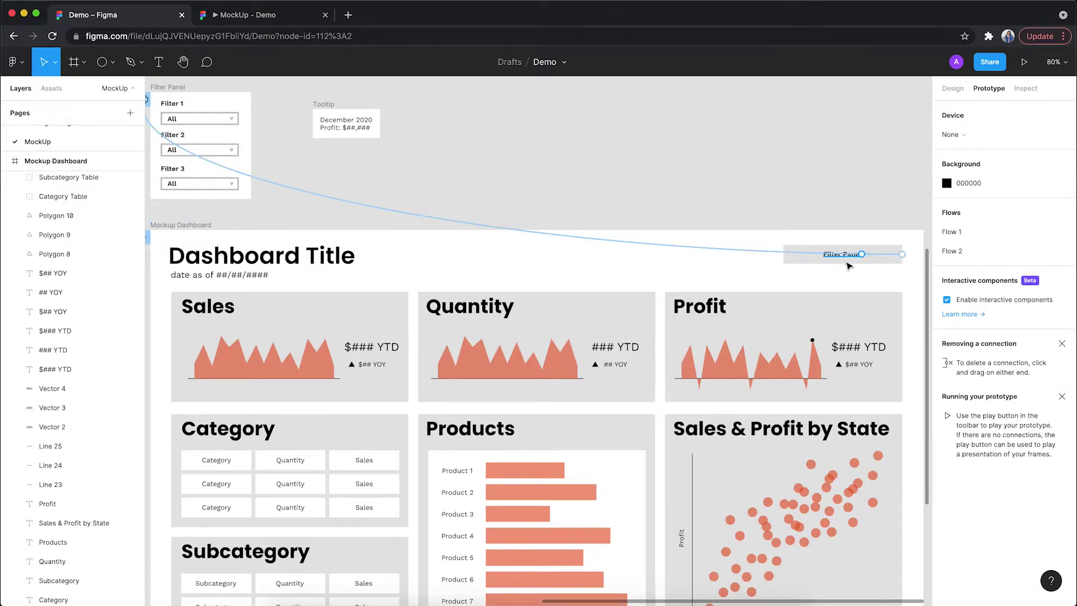
{"action": "left_click", "coordinate": [425, 198]}
{"action": "left_click", "coordinate": [814, 342]}
{"action": "left_click_drag", "start_coordinate": [815, 341], "coordinate": [329, 140]}
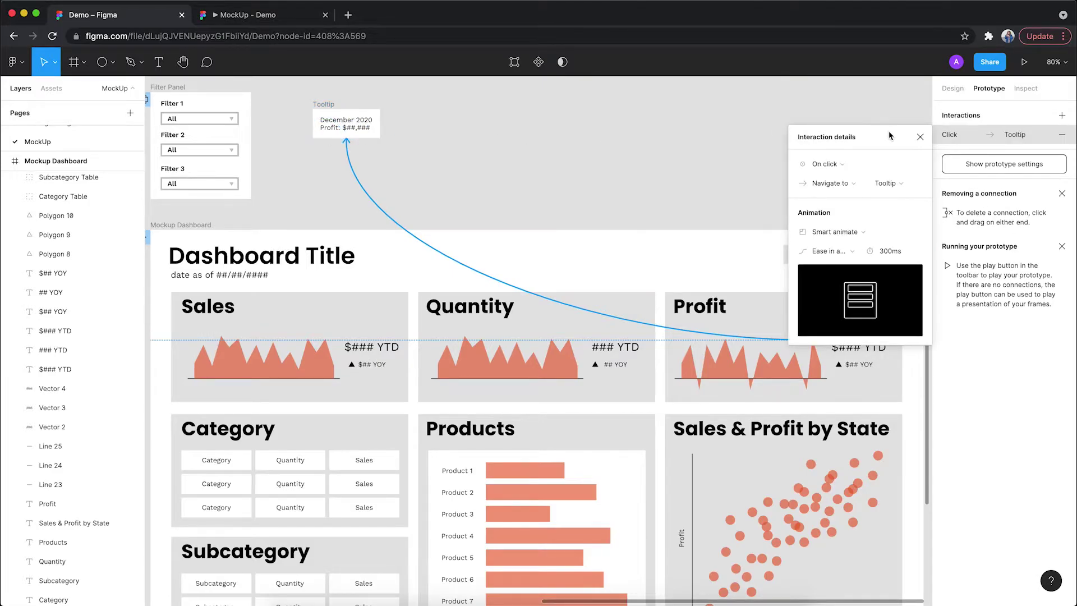
{"action": "left_click_drag", "start_coordinate": [888, 136], "coordinate": [720, 109]}
{"action": "left_click", "coordinate": [670, 157]}
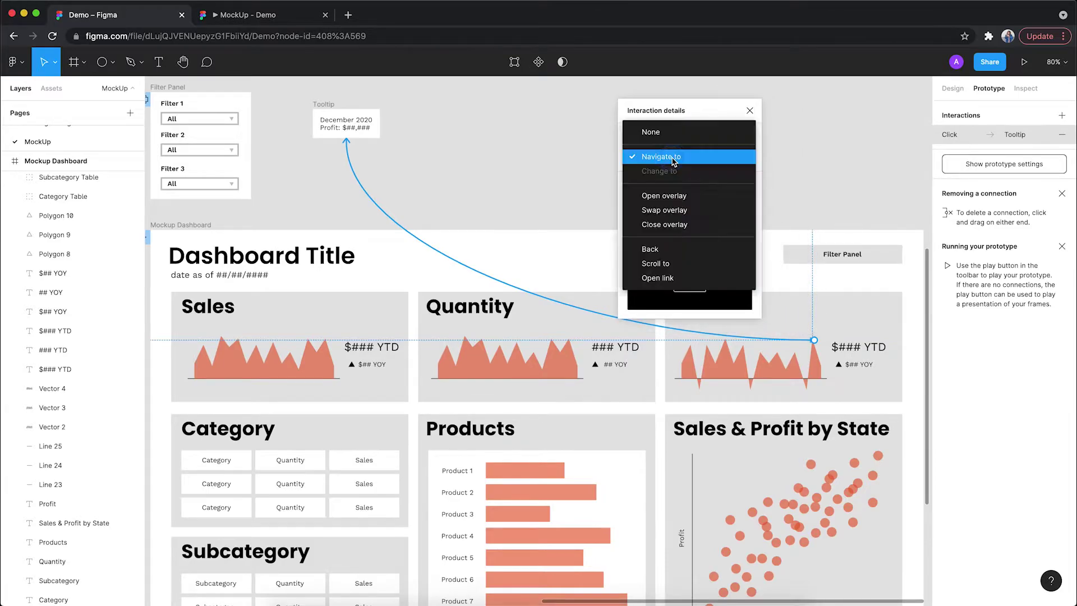
{"action": "left_click", "coordinate": [685, 200]}
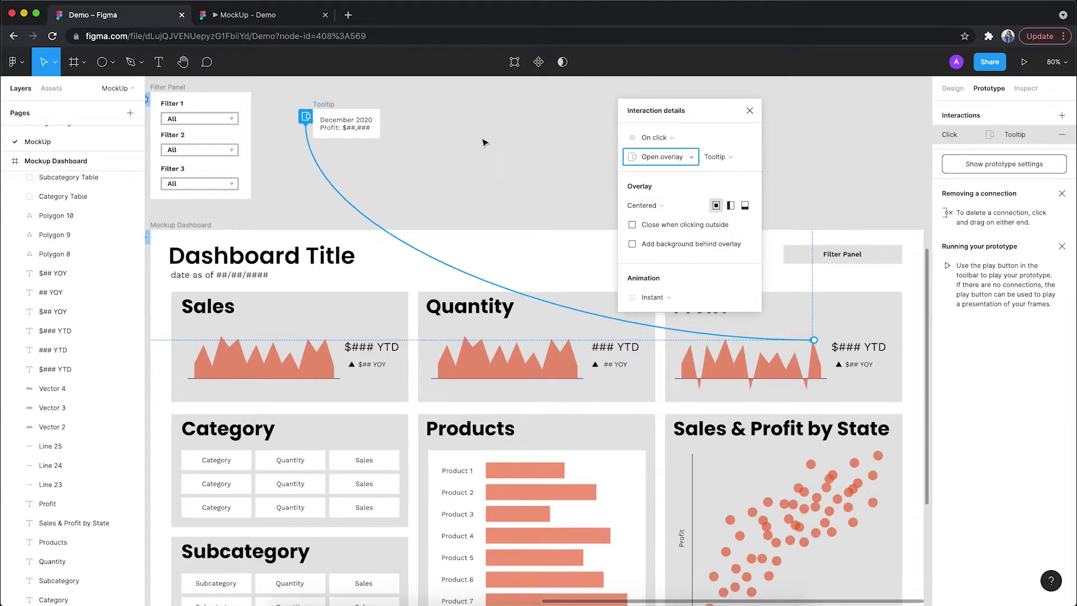
Set the Tooltip overlay position to Manual, place it just below and right of the dot, and enable "Add background behind overlay"
{"action": "left_click", "coordinate": [645, 205]}
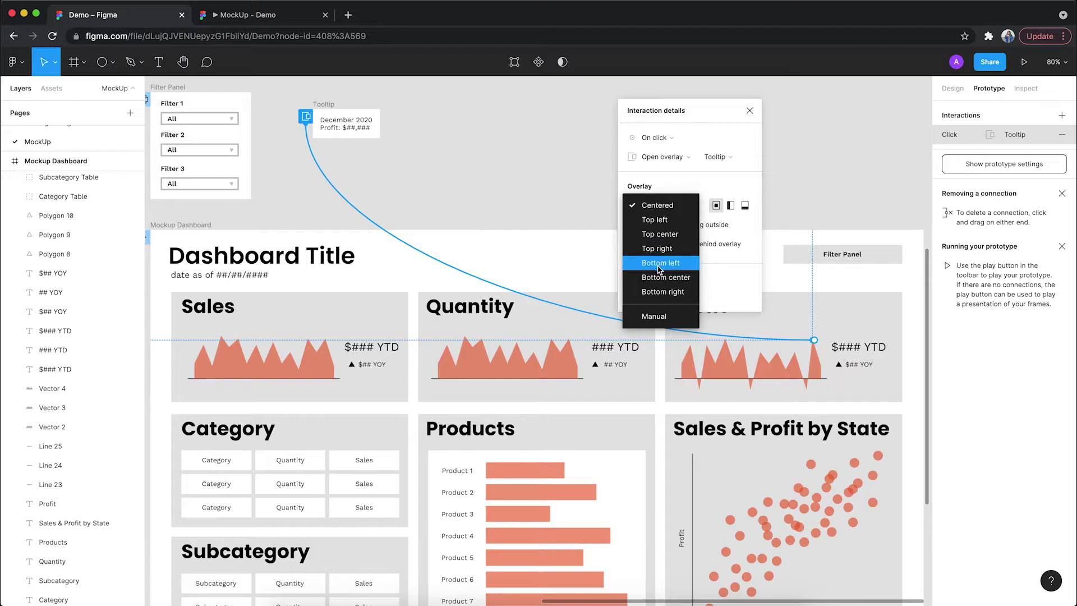
{"action": "left_click", "coordinate": [660, 316]}
{"action": "left_click_drag", "start_coordinate": [844, 353], "coordinate": [848, 366]}
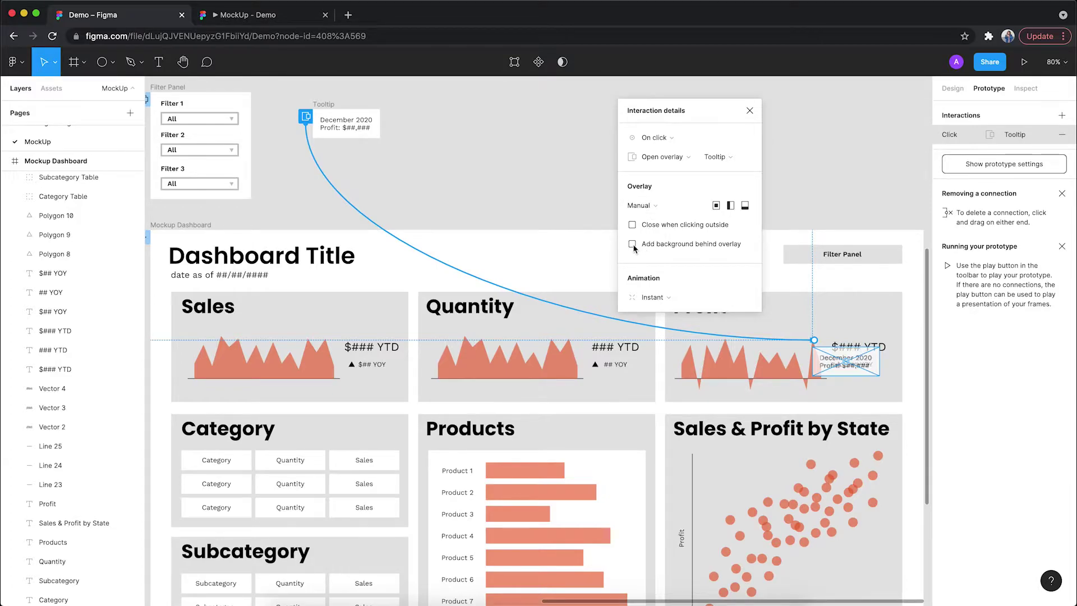
{"action": "left_click", "coordinate": [633, 245]}
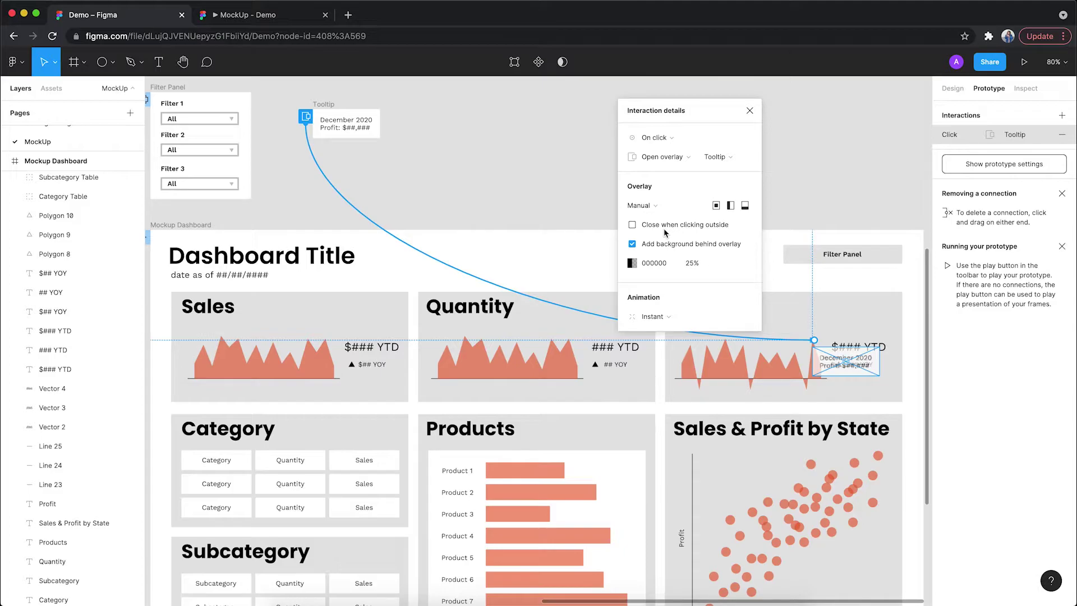
Set the tooltip interaction's trigger to While hovering and switch to the running prototype
{"action": "left_click", "coordinate": [670, 144]}
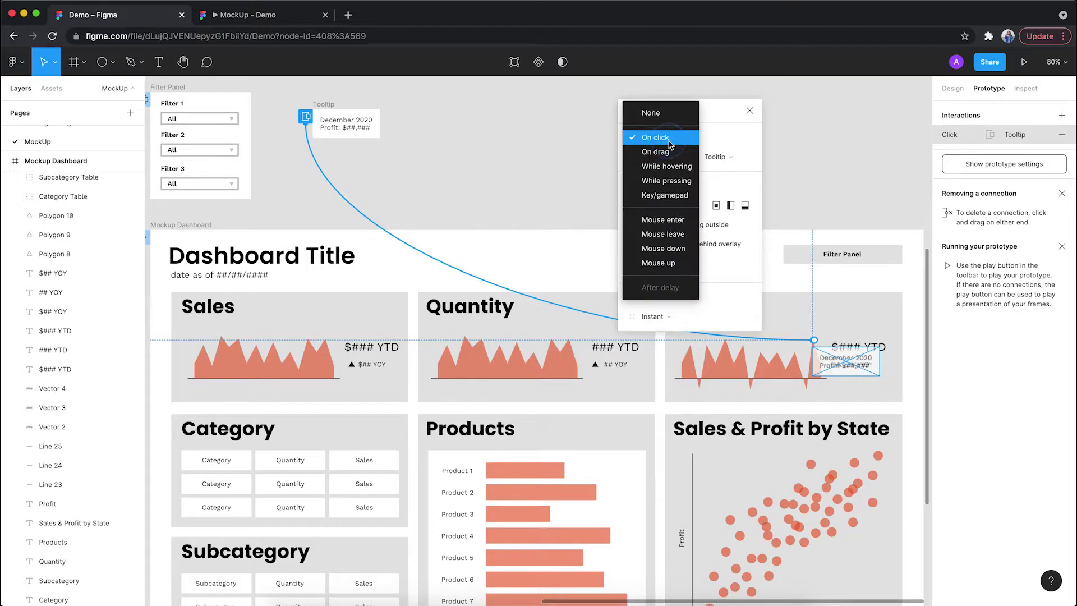
{"action": "left_click", "coordinate": [671, 168]}
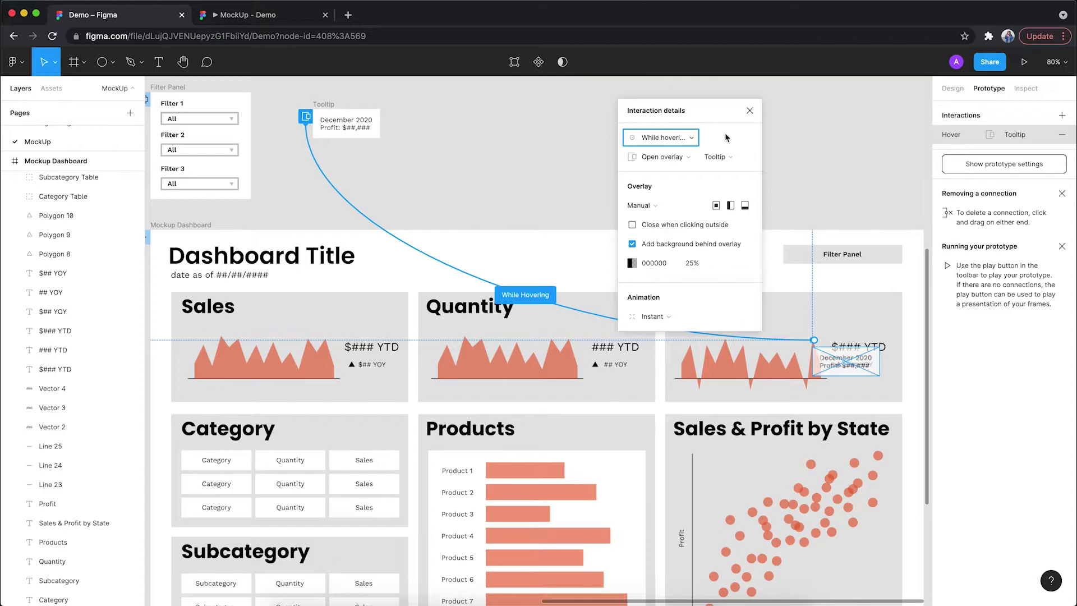
{"action": "left_click", "coordinate": [748, 113]}
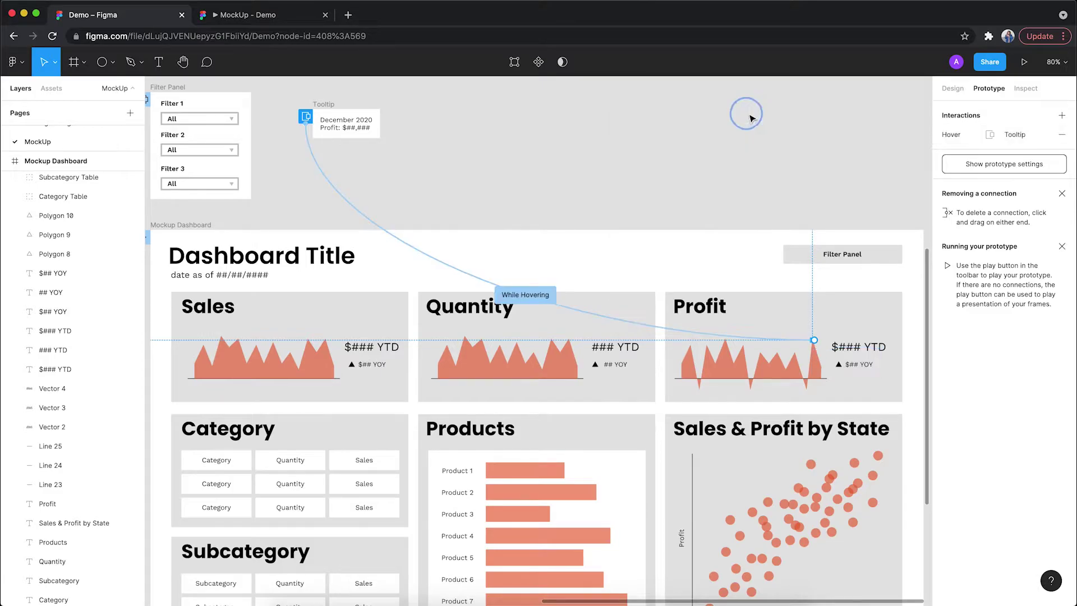
{"action": "left_click", "coordinate": [847, 115]}
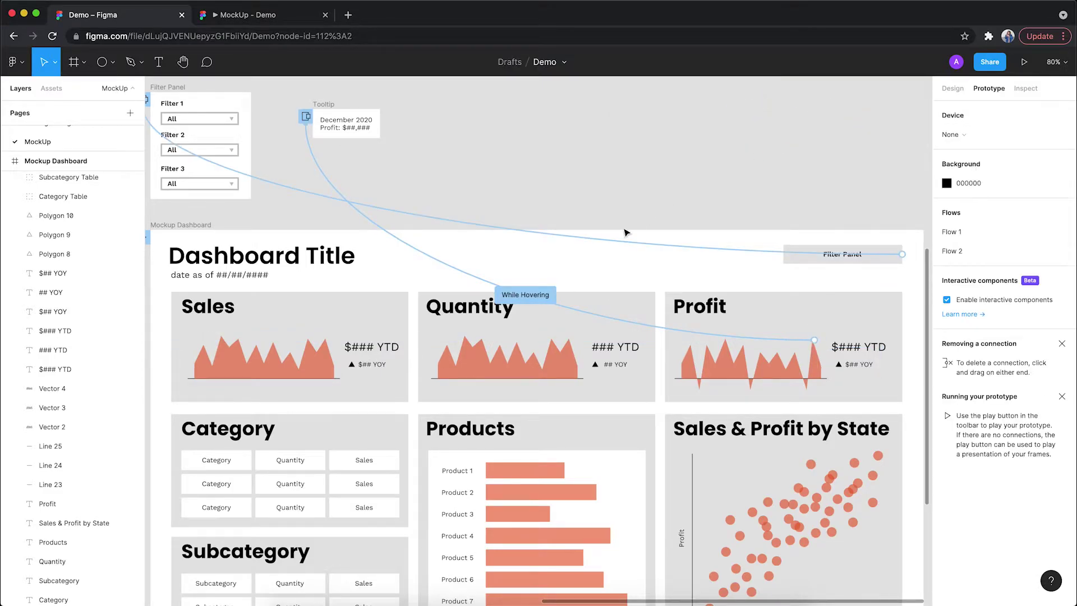
{"action": "left_click", "coordinate": [261, 17]}
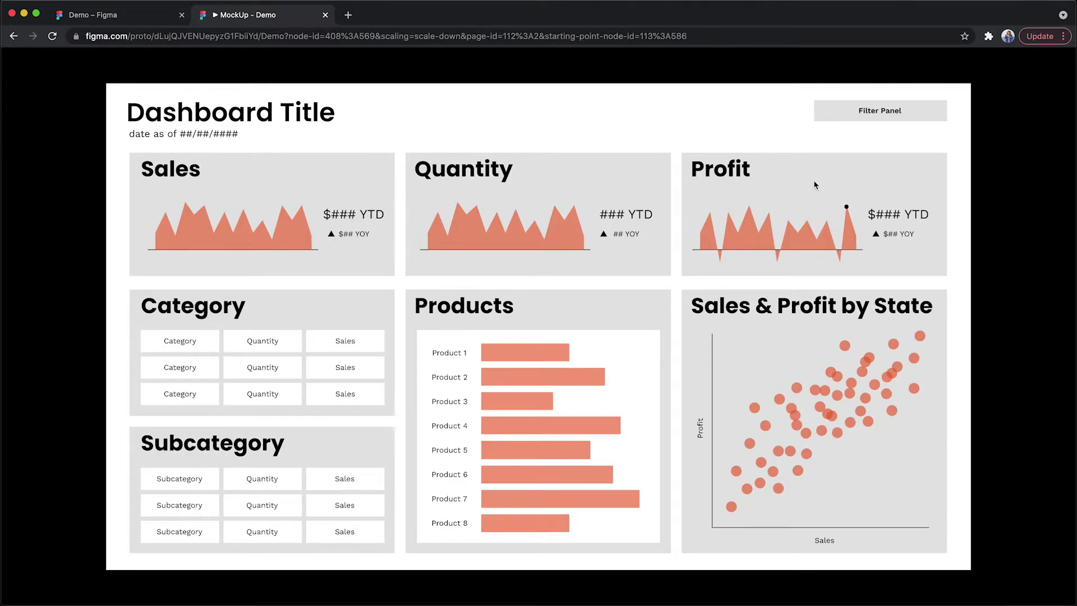
Return to the Demo design file and move the Bar Chart group out of the Products card onto the empty canvas above the dashboard
{"action": "mouse_move", "coordinate": [847, 212]}
{"action": "left_click", "coordinate": [145, 14]}
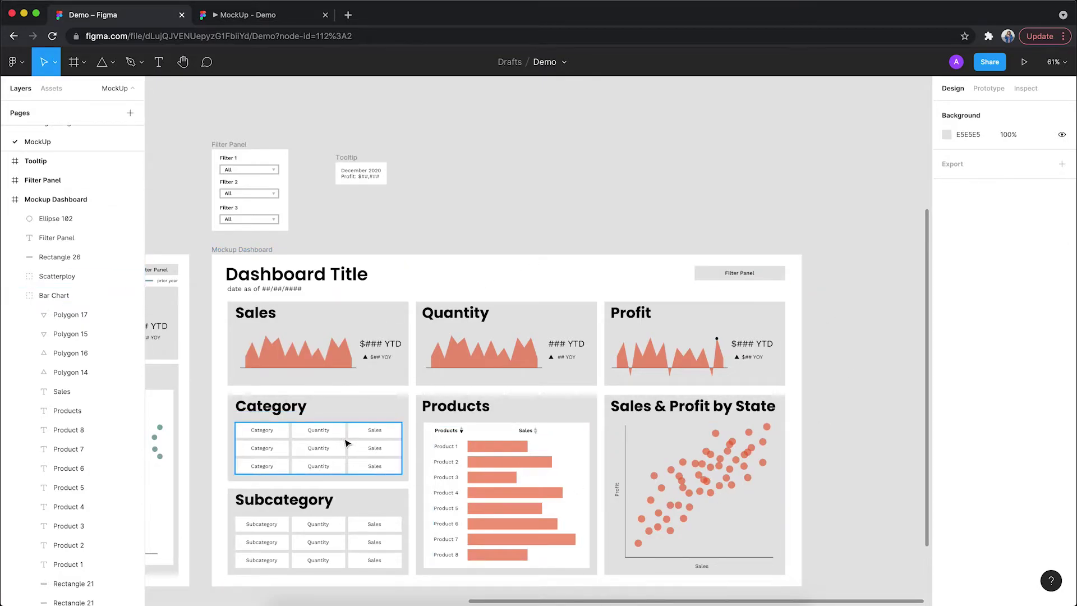
{"action": "left_click", "coordinate": [487, 485]}
{"action": "left_click_drag", "start_coordinate": [487, 482], "coordinate": [503, 153]}
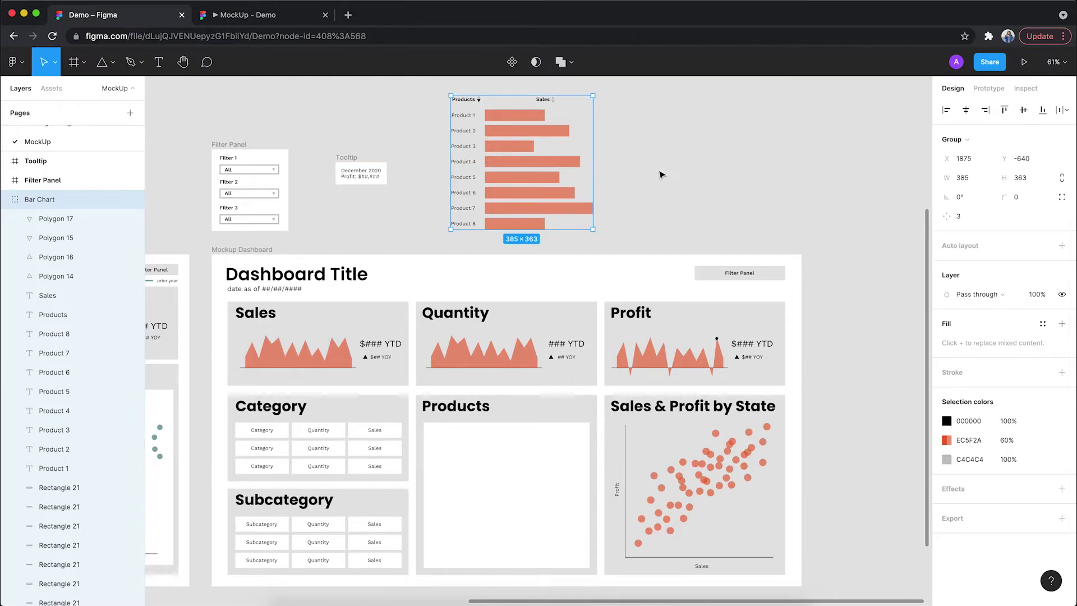
{"action": "left_click", "coordinate": [6, 200]}
{"action": "scroll", "coordinate": [620, 221], "scroll_direction": "down", "scroll_amount": 1}
{"action": "scroll", "coordinate": [620, 221], "scroll_direction": "up", "scroll_amount": 2}
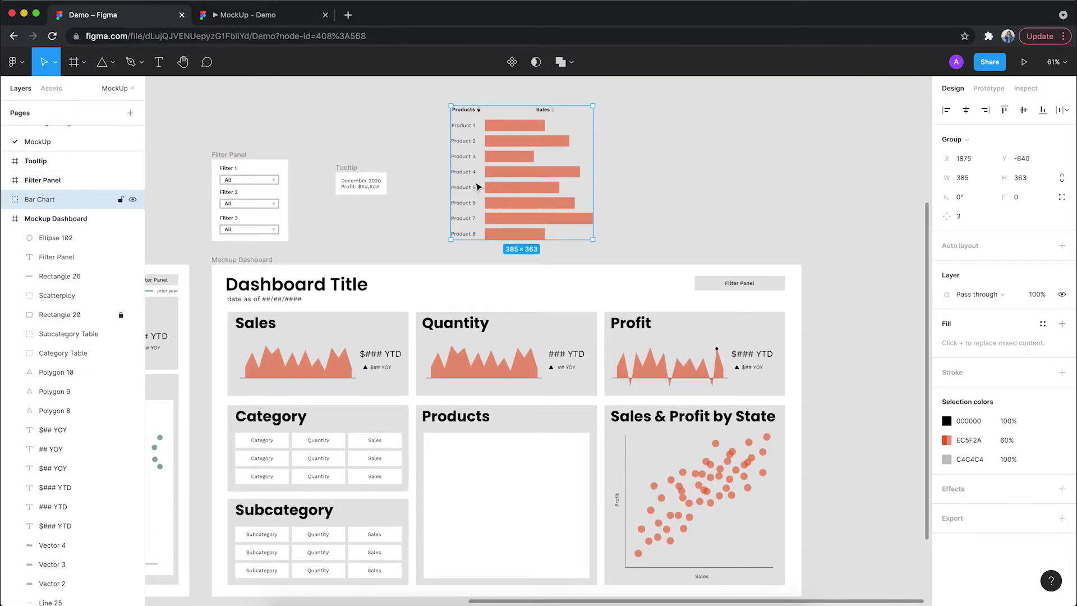
Wrap the Bar Chart group in a frame of its own and name the frame Bar Chart
{"action": "right_click", "coordinate": [503, 156]}
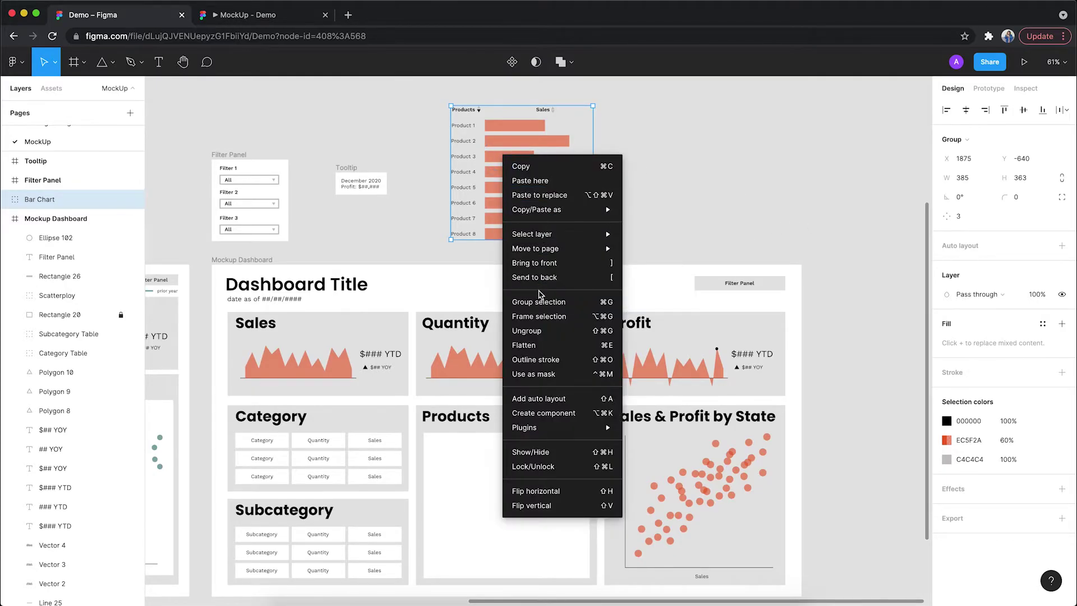
{"action": "left_click", "coordinate": [540, 318]}
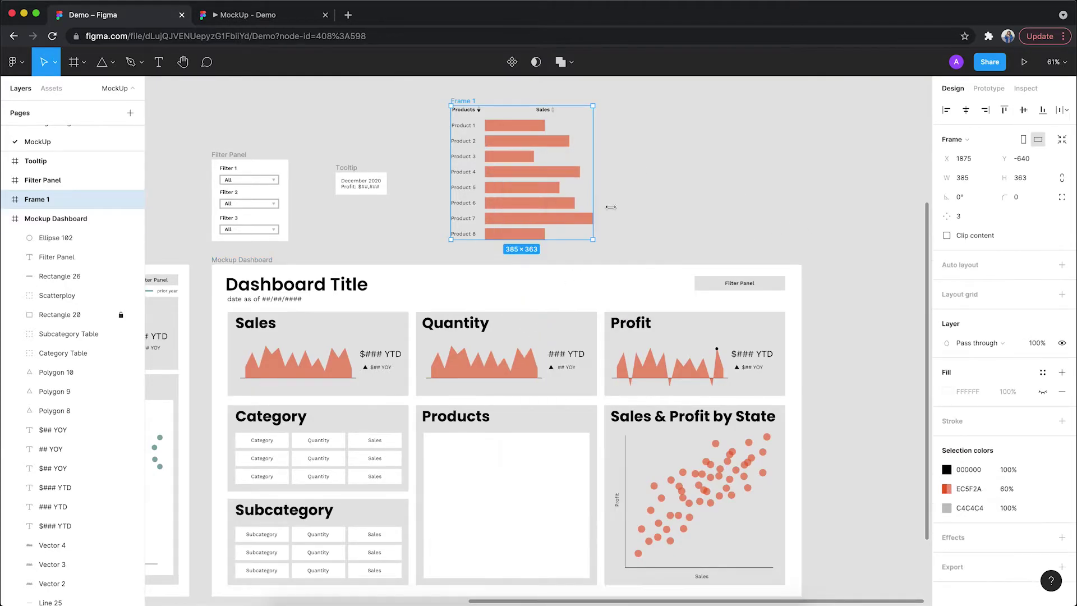
{"action": "double_click", "coordinate": [38, 199]}
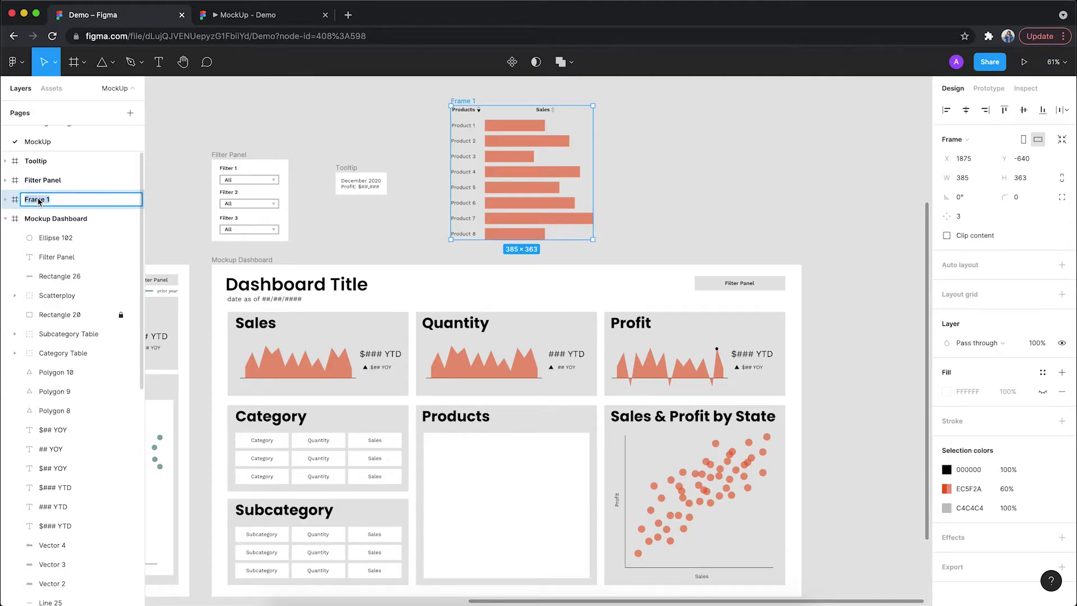
{"action": "type", "text": "Bar Chart"}
{"action": "key", "text": "Return"}
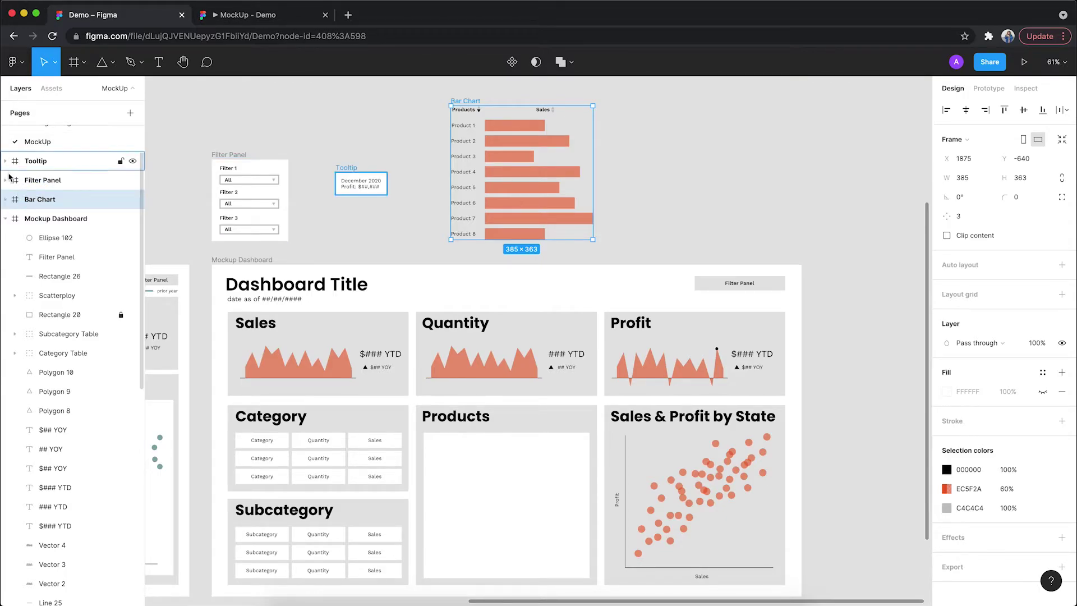
{"action": "left_click", "coordinate": [6, 218]}
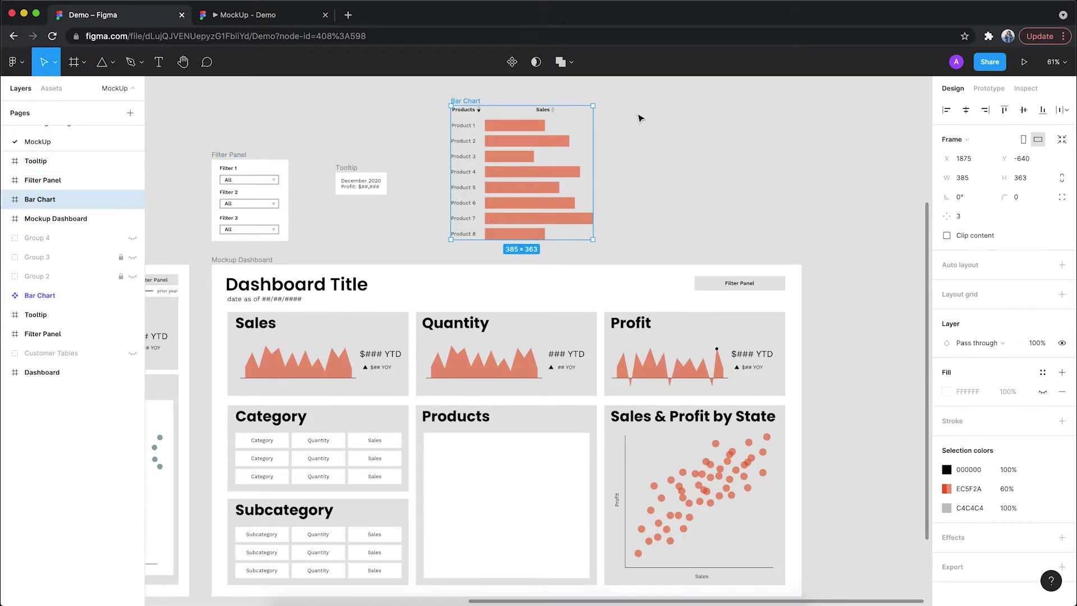
Turn the Bar Chart frame into a component and display the file's local components
{"action": "left_click", "coordinate": [512, 63]}
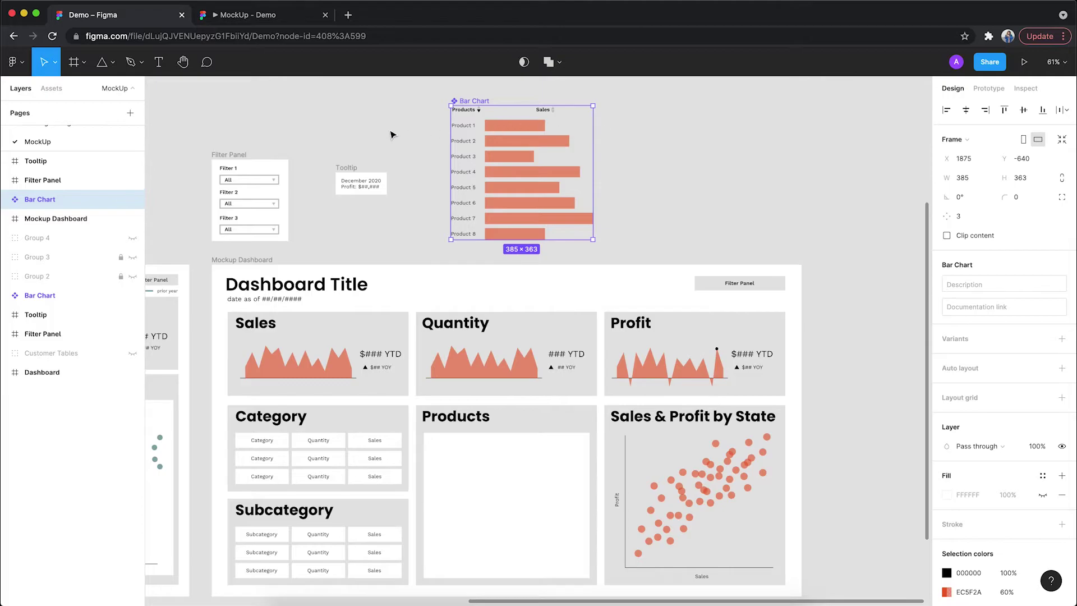
{"action": "left_click", "coordinate": [52, 94]}
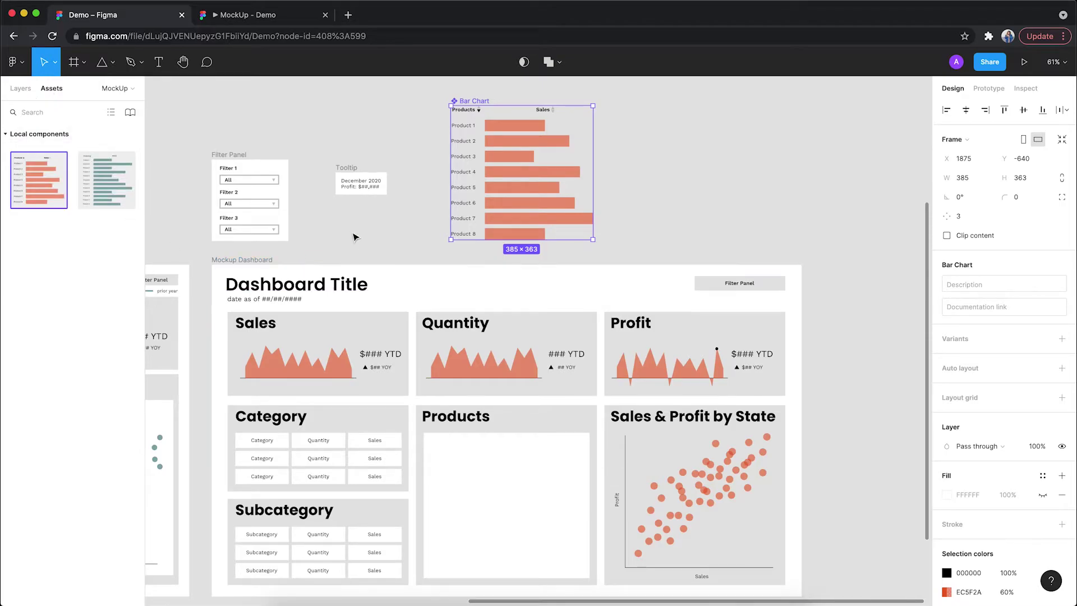
{"action": "scroll", "coordinate": [371, 224], "scroll_direction": "left", "scroll_amount": 5}
{"action": "scroll", "coordinate": [371, 224], "scroll_direction": "left", "scroll_amount": 5}
{"action": "scroll", "coordinate": [370, 225], "scroll_direction": "down", "scroll_amount": 2}
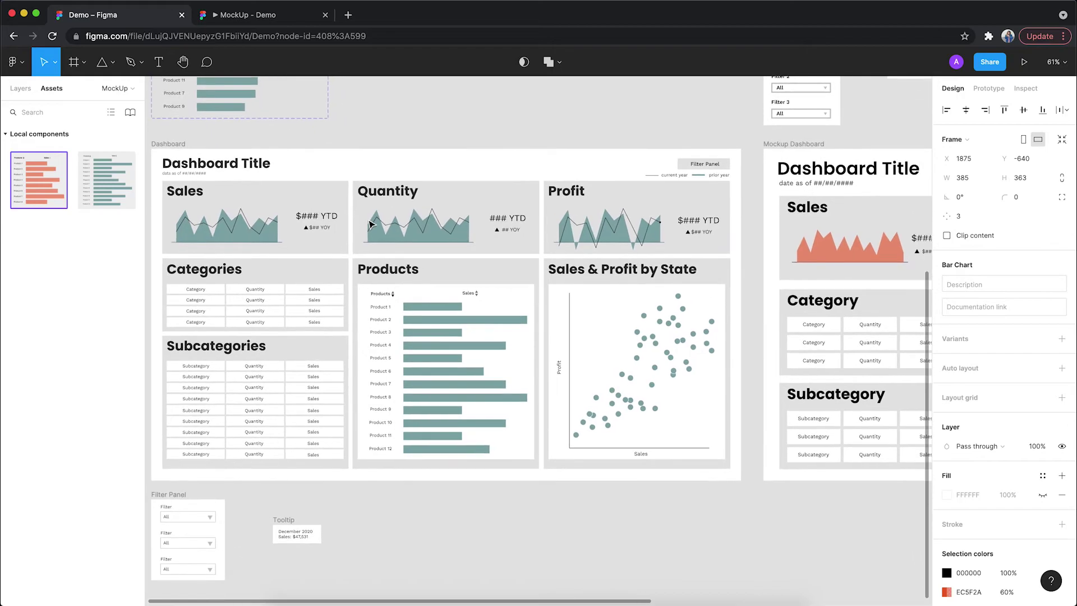
{"action": "scroll", "coordinate": [370, 224], "scroll_direction": "right", "scroll_amount": 10}
{"action": "scroll", "coordinate": [371, 224], "scroll_direction": "up", "scroll_amount": 2}
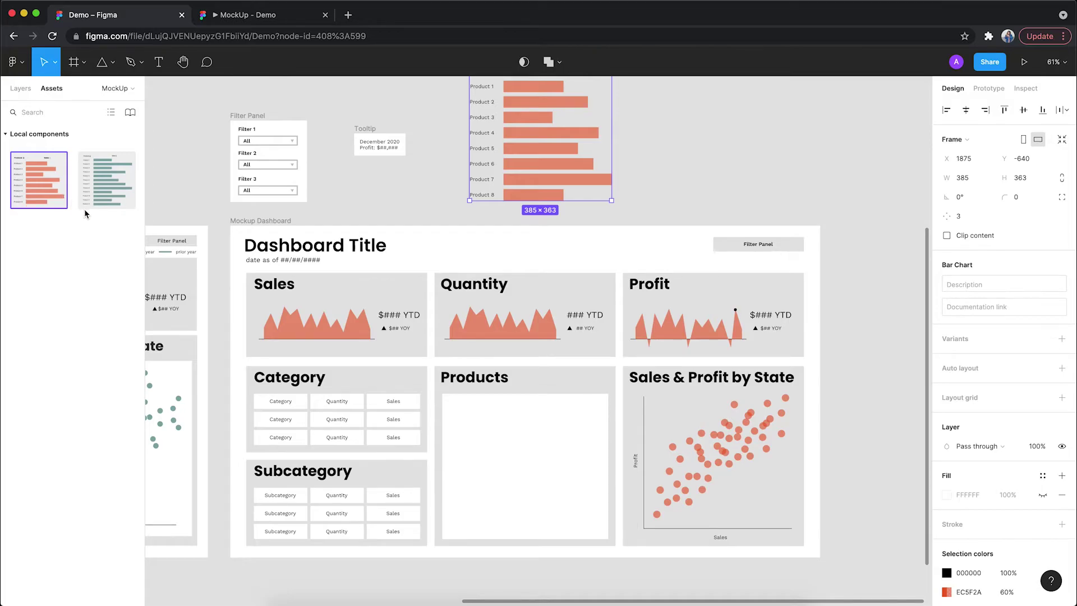
Place three instances of the orange Bar Chart component on the empty canvas beside the main component
{"action": "scroll", "coordinate": [339, 247], "scroll_direction": "down", "scroll_amount": 5}
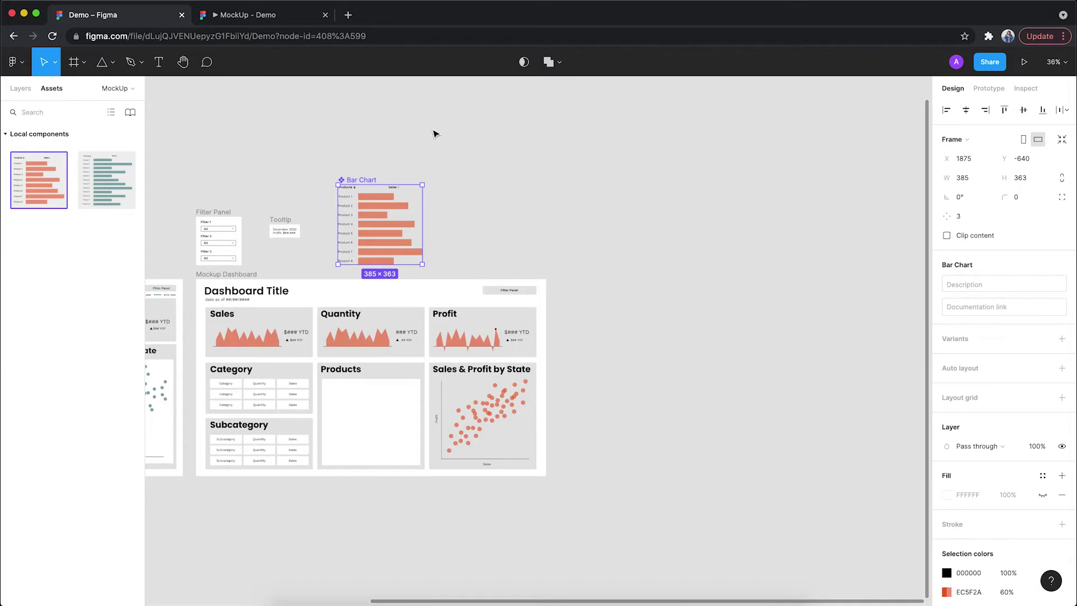
{"action": "left_click", "coordinate": [416, 128]}
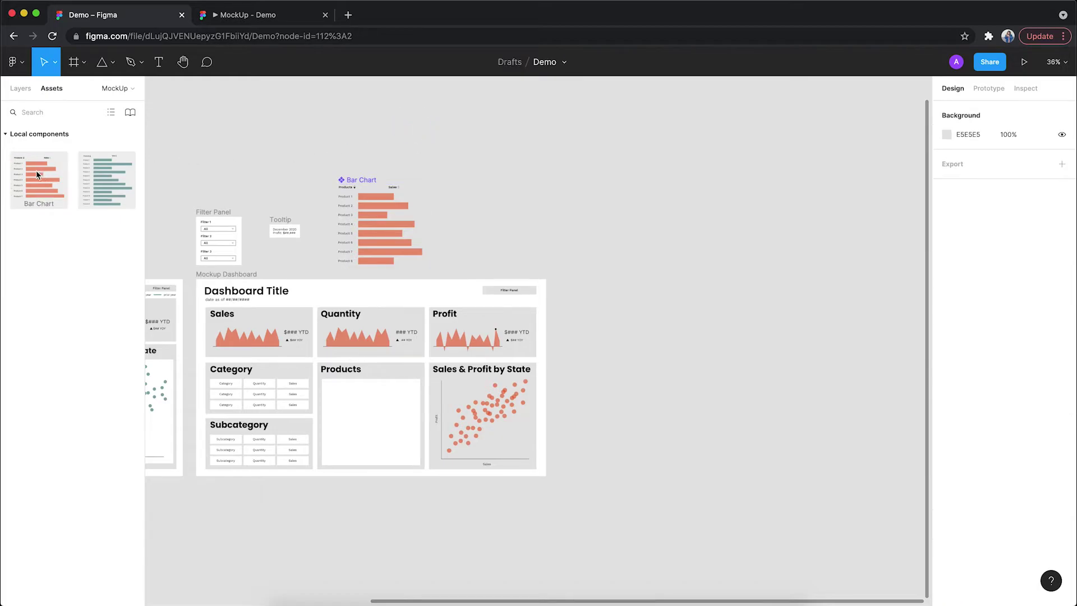
{"action": "left_click_drag", "start_coordinate": [36, 171], "coordinate": [588, 163]}
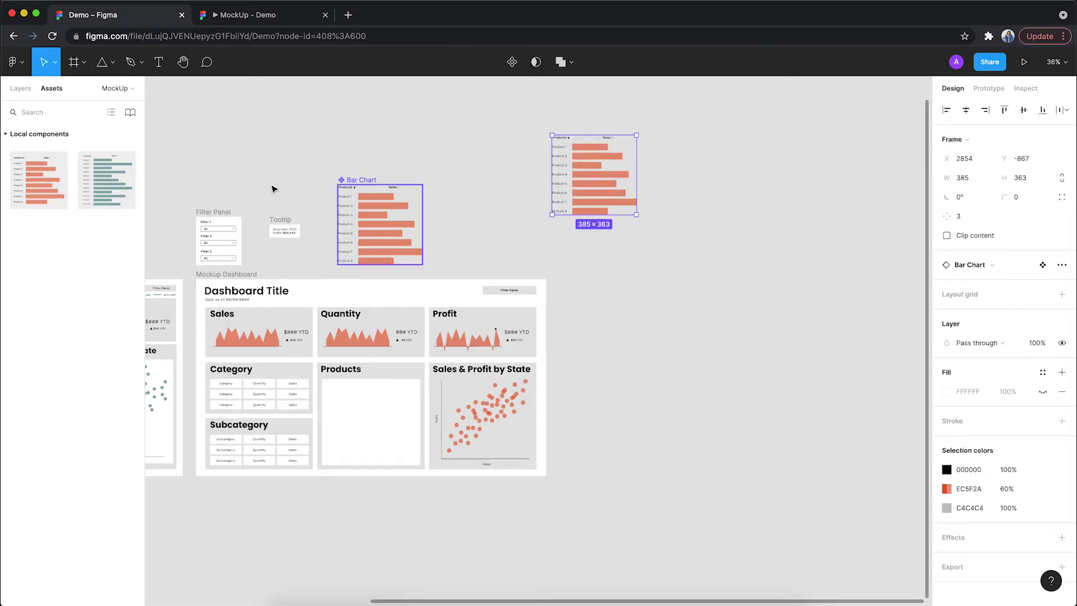
{"action": "left_click_drag", "start_coordinate": [32, 169], "coordinate": [630, 269]}
{"action": "left_click_drag", "start_coordinate": [58, 181], "coordinate": [729, 158]}
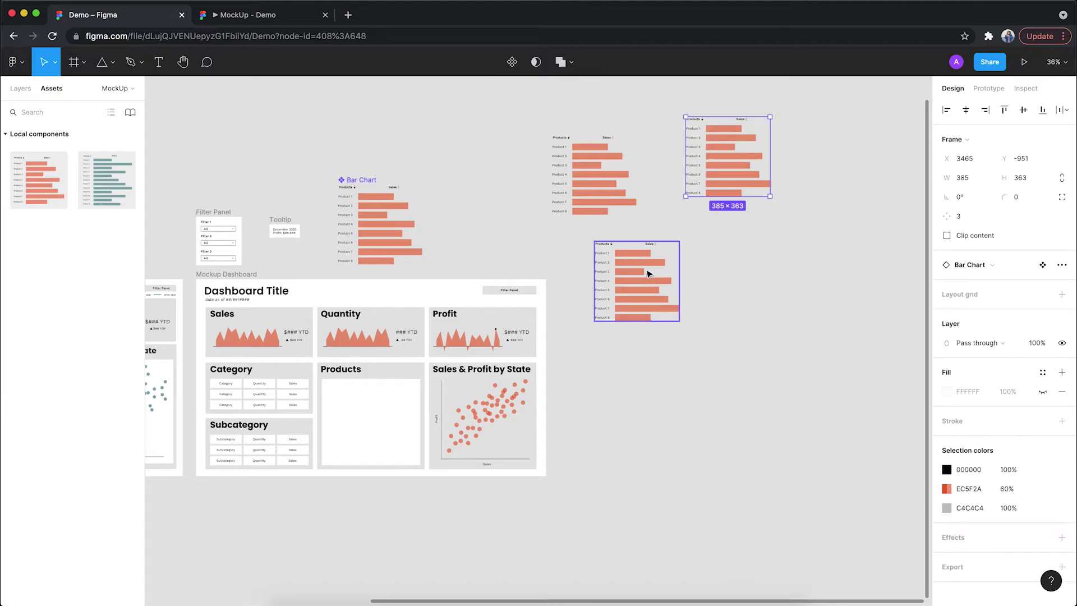
{"action": "scroll", "coordinate": [653, 273], "scroll_direction": "up", "scroll_amount": 5}
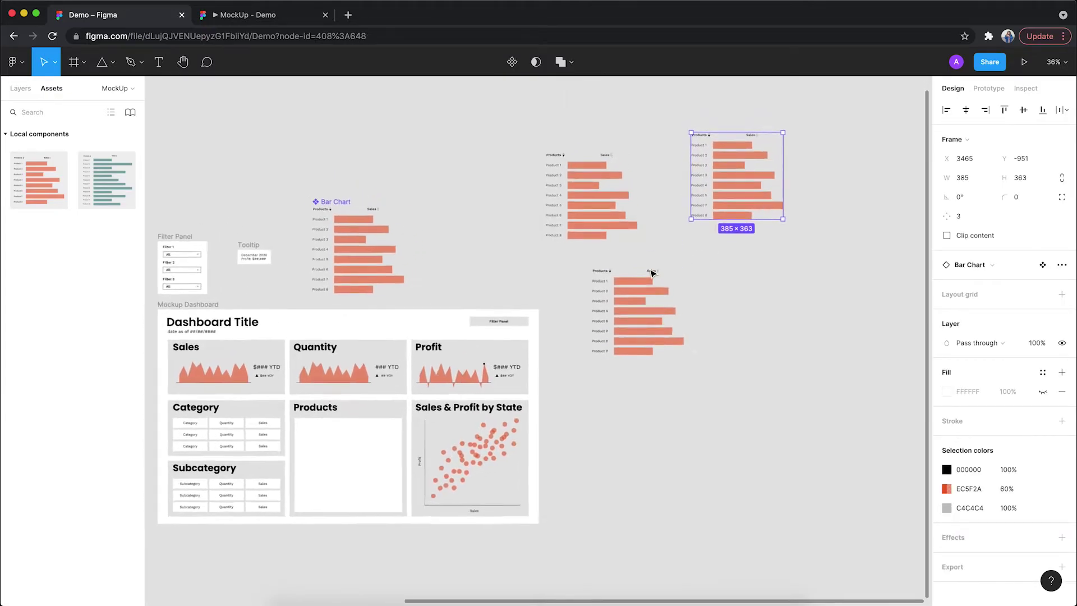
{"action": "scroll", "coordinate": [652, 273], "scroll_direction": "up", "scroll_amount": 2}
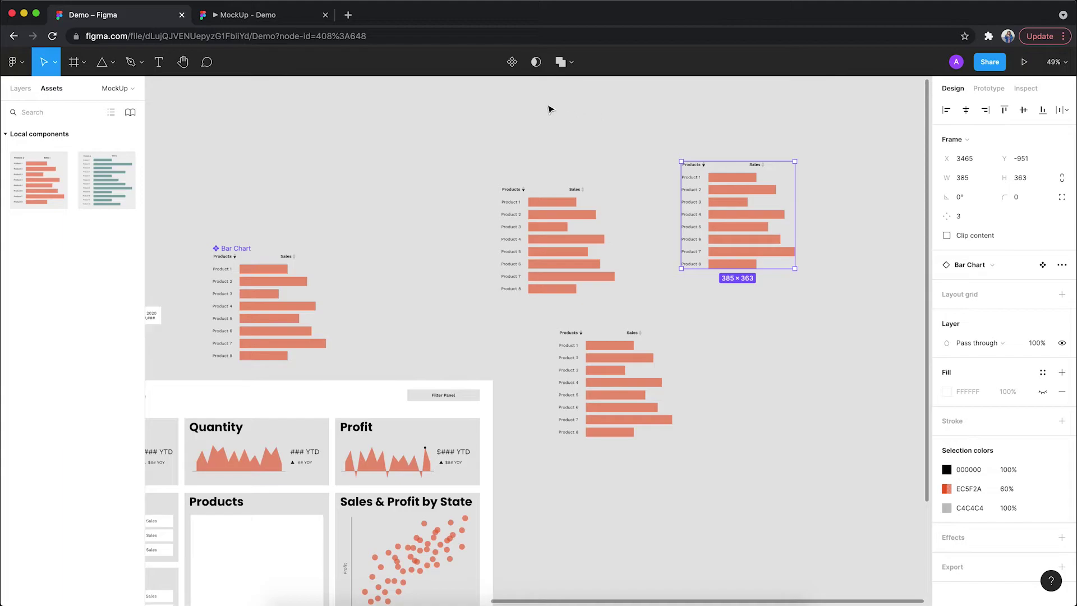
{"action": "left_click", "coordinate": [493, 115]}
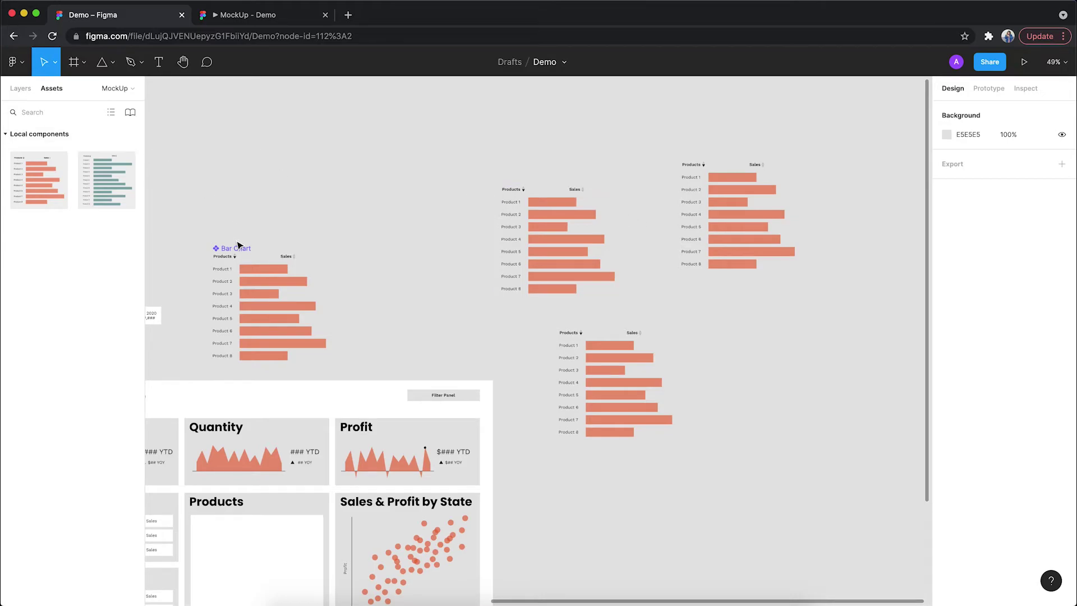
Recolor the orange bars of the main Bar Chart component to the document color 5056CC
{"action": "left_click", "coordinate": [240, 260]}
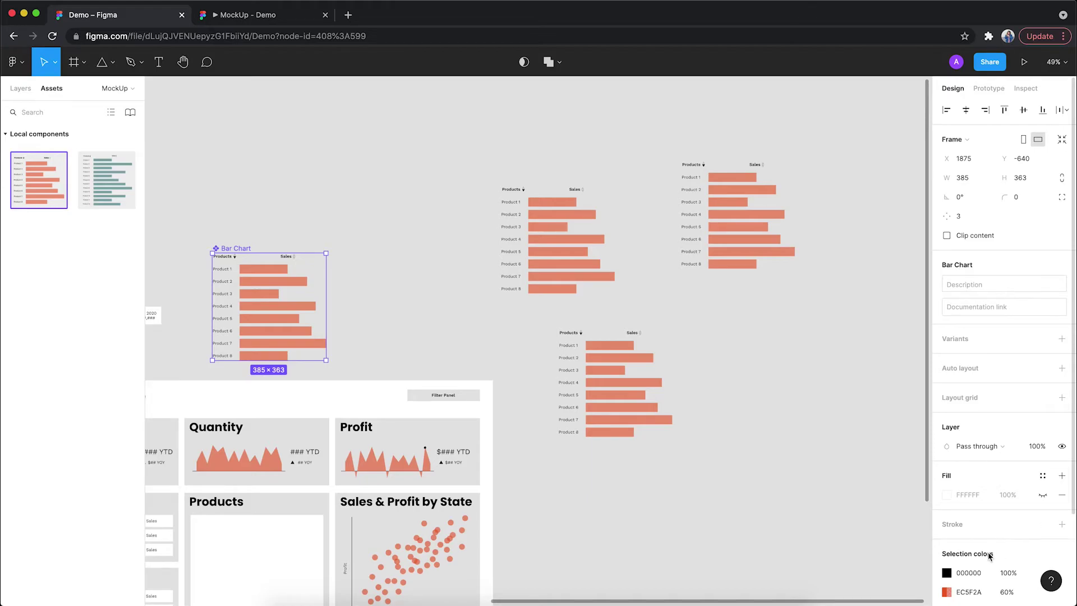
{"action": "left_click", "coordinate": [947, 593]}
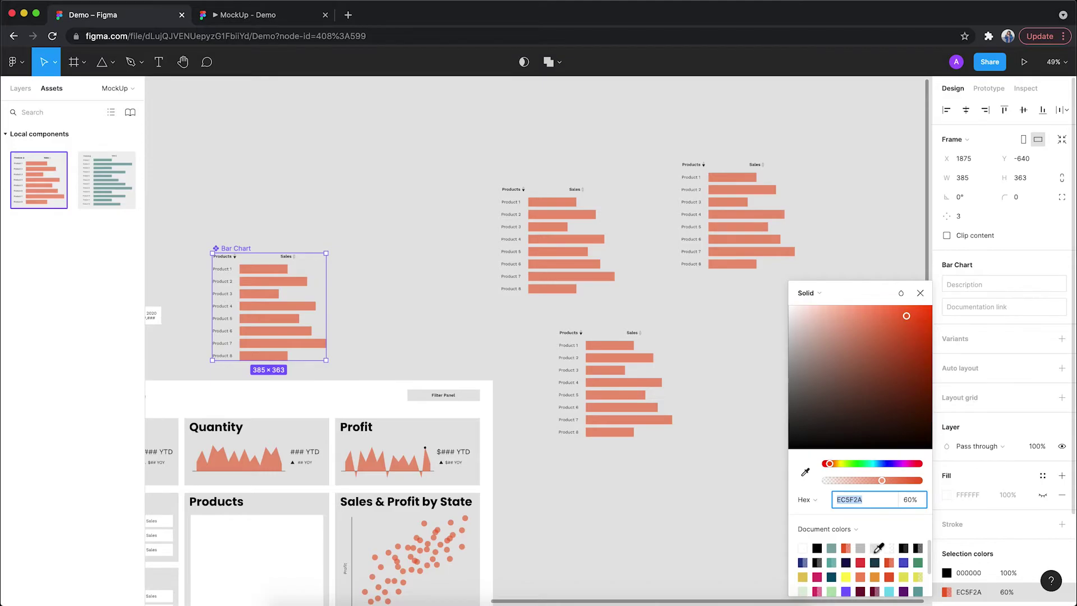
{"action": "left_click", "coordinate": [903, 561]}
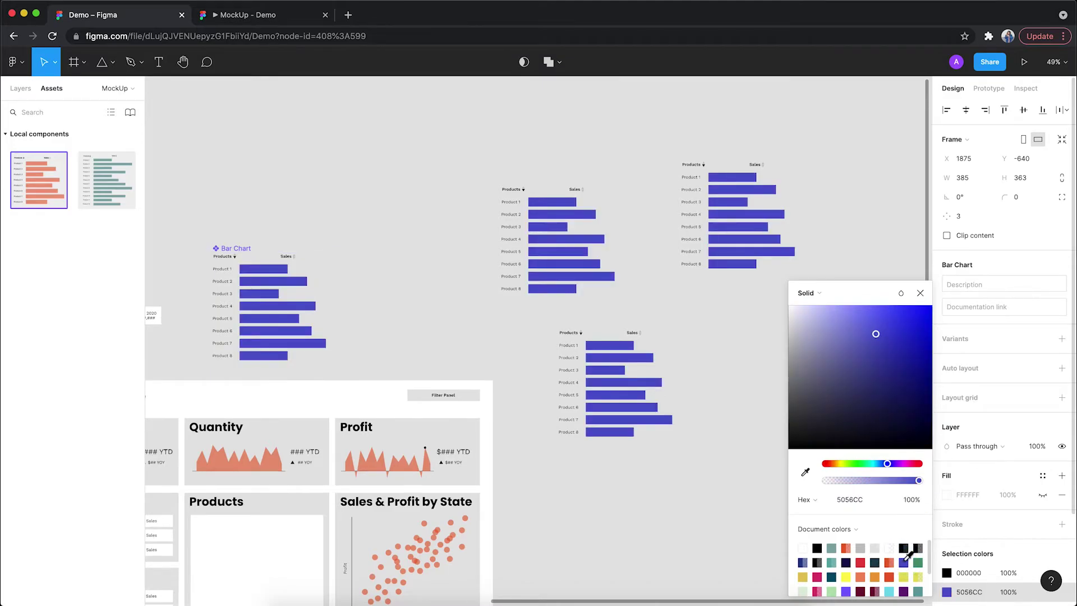
{"action": "left_click", "coordinate": [919, 294]}
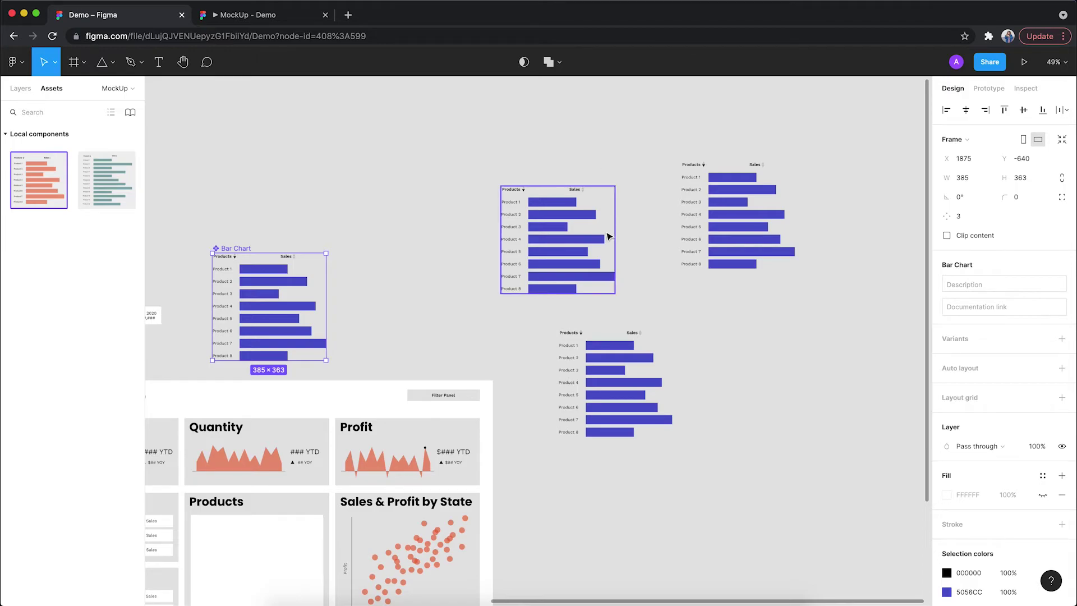
{"action": "left_click", "coordinate": [634, 241]}
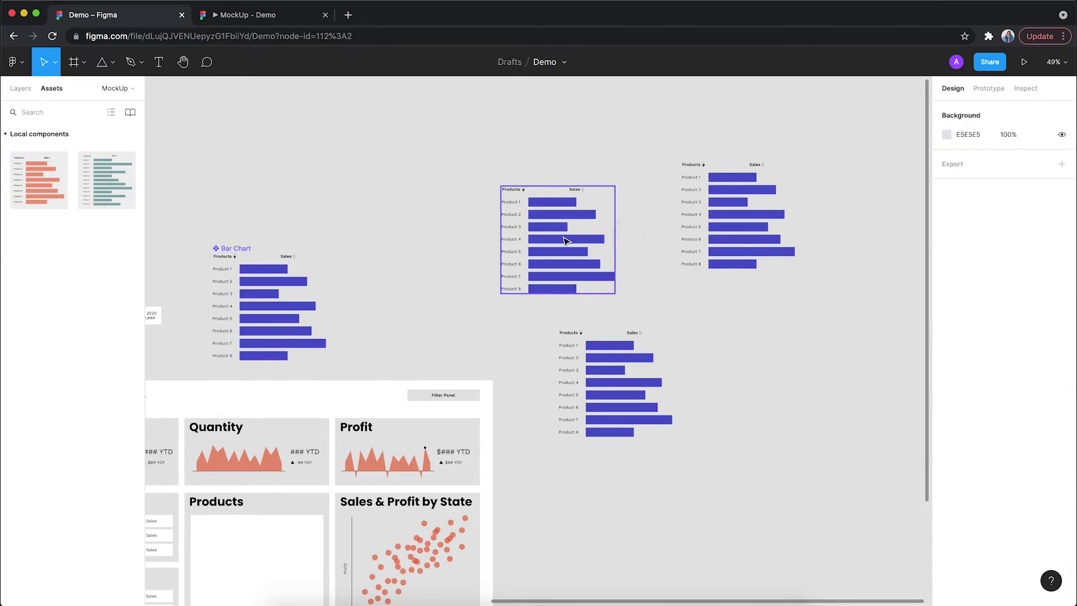
Override the Product 4 bar's fill with white (FFFFFF) in the instance nearest the main component
{"action": "left_click", "coordinate": [562, 245]}
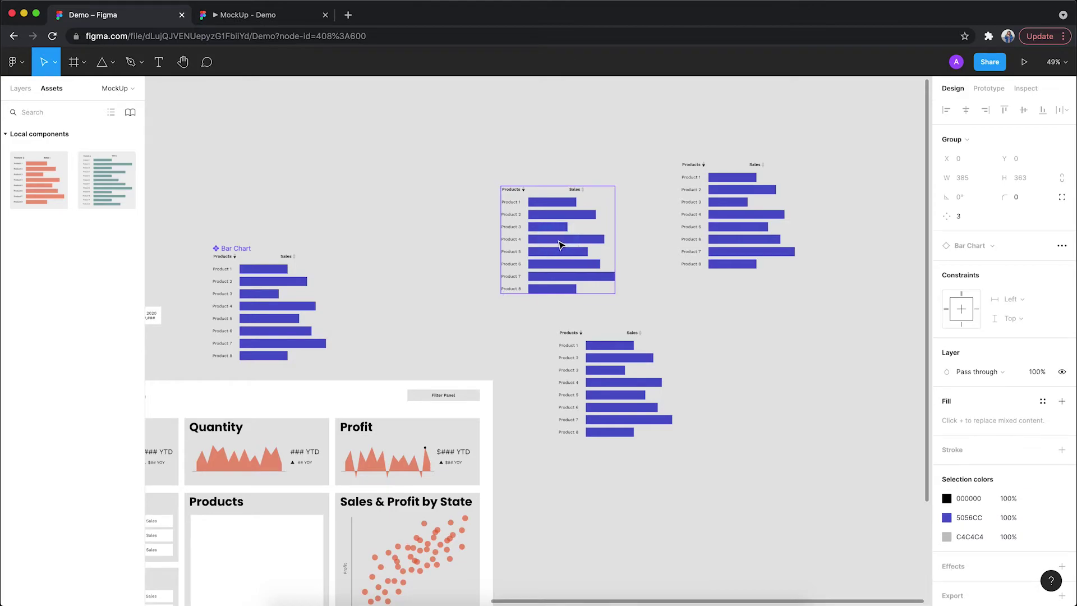
{"action": "double_click", "coordinate": [560, 244]}
{"action": "left_click", "coordinate": [946, 382]}
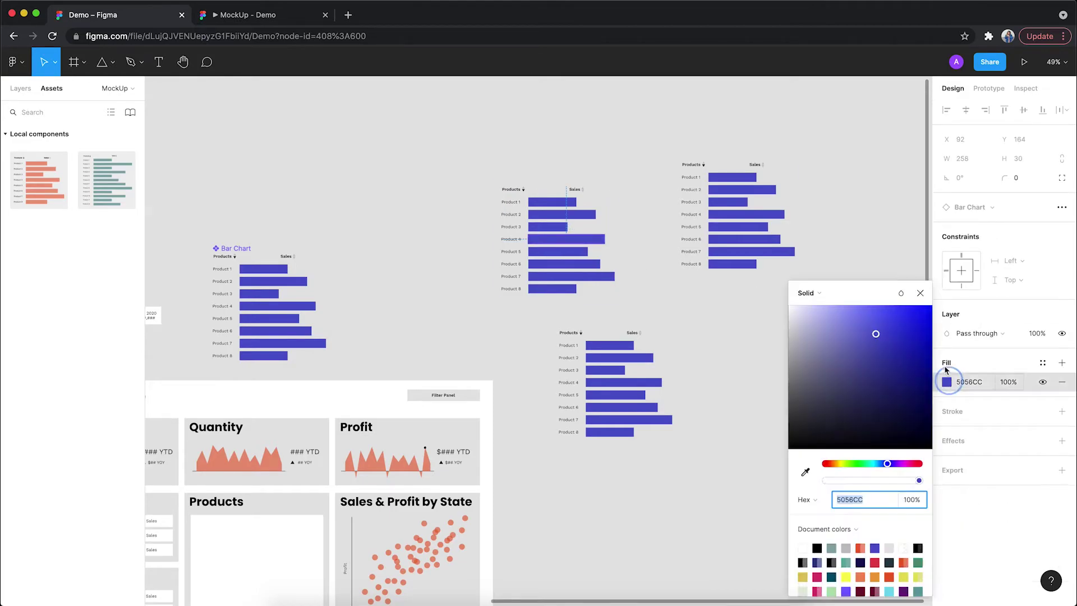
{"action": "left_click", "coordinate": [803, 546]}
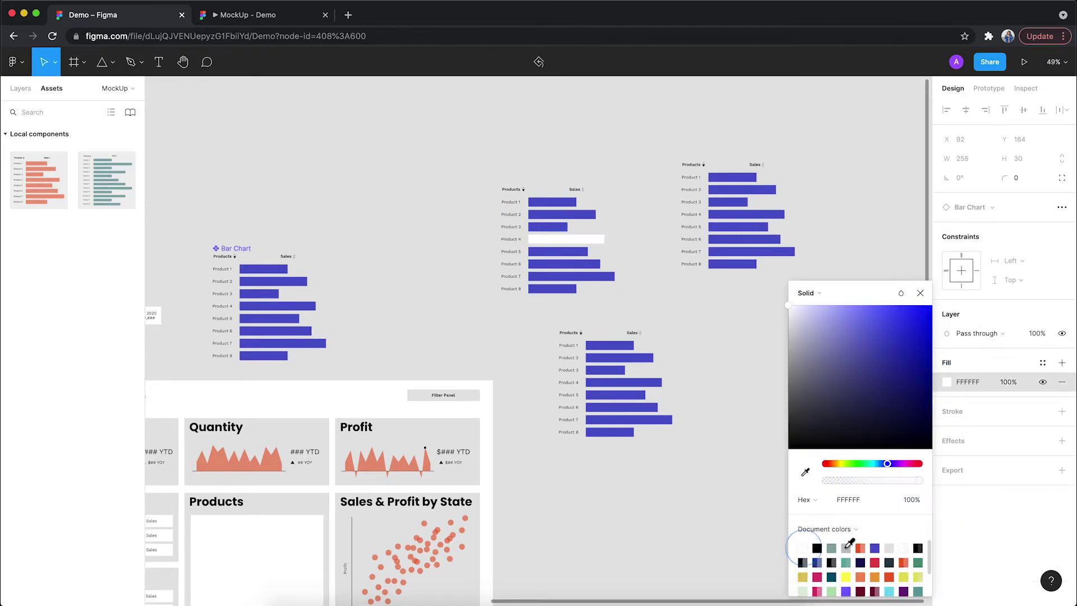
{"action": "left_click", "coordinate": [920, 293]}
{"action": "left_click", "coordinate": [608, 171]}
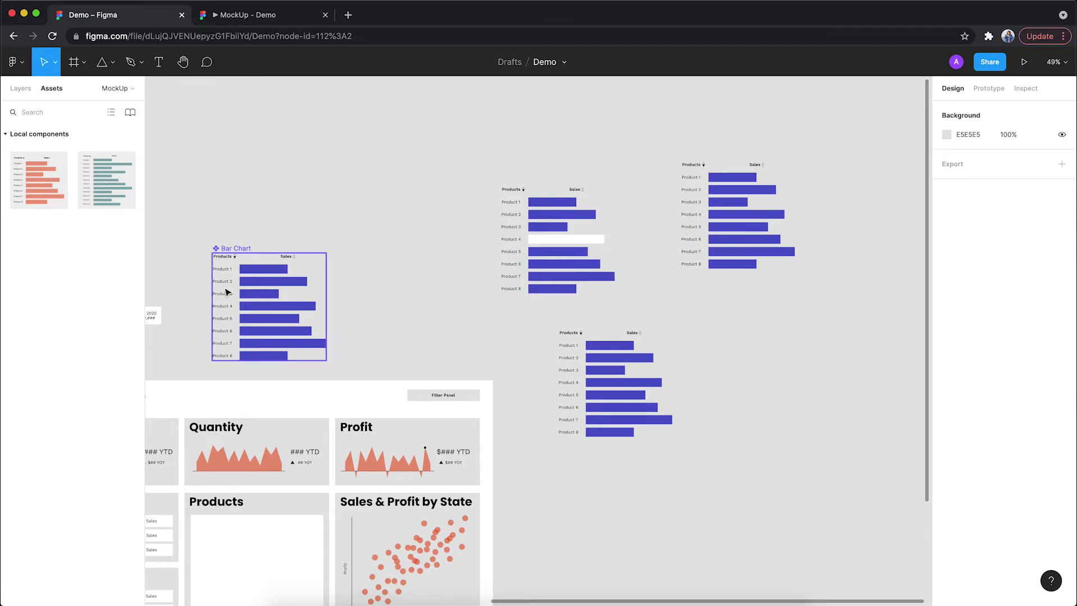
Delete the Product 4 label from the main Bar Chart component and undo the deletion
{"action": "left_click", "coordinate": [227, 307]}
{"action": "left_click", "coordinate": [228, 308]}
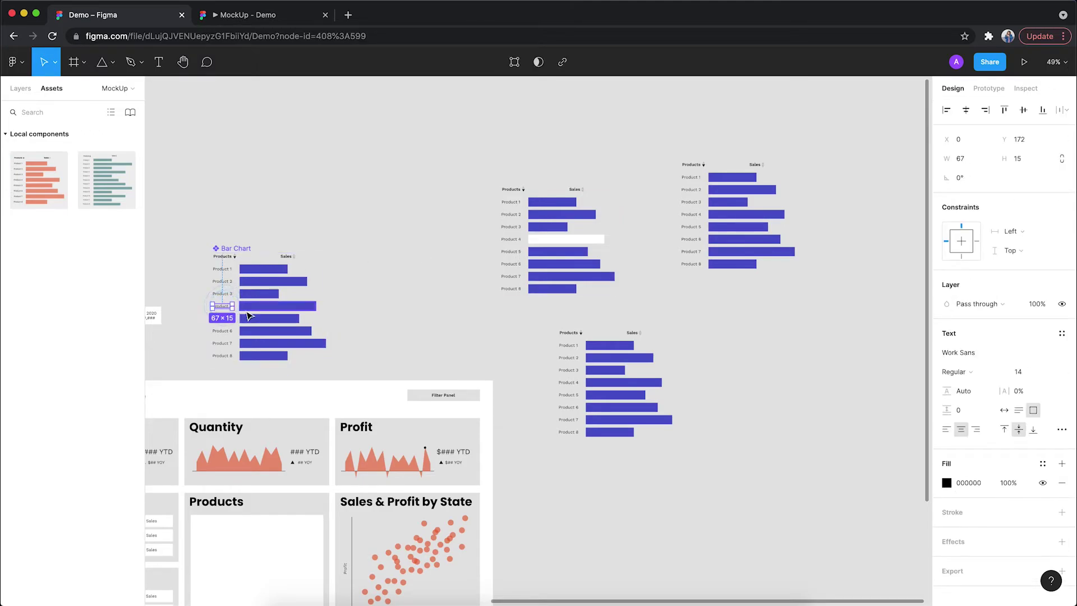
{"action": "key", "text": "Delete"}
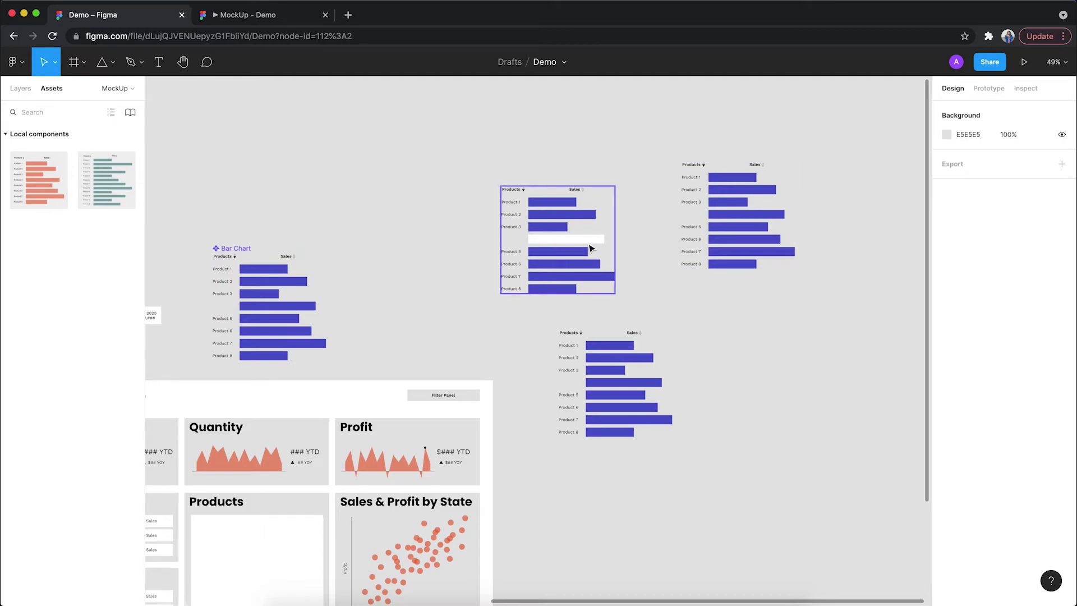
{"action": "key", "text": "super+z"}
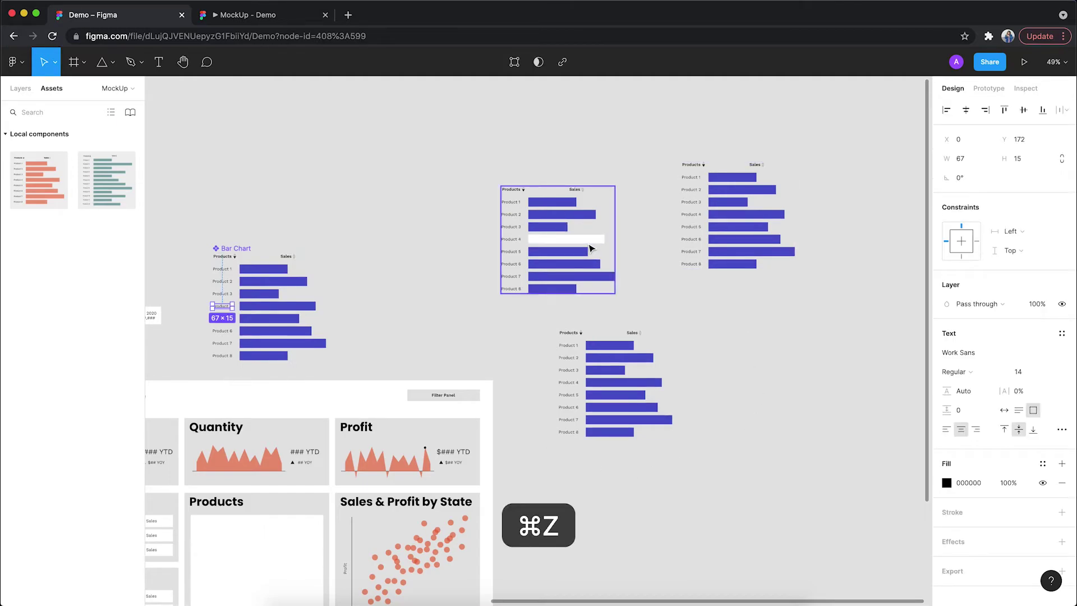
Add a second variant to the main Bar Chart component
{"action": "left_click", "coordinate": [506, 149]}
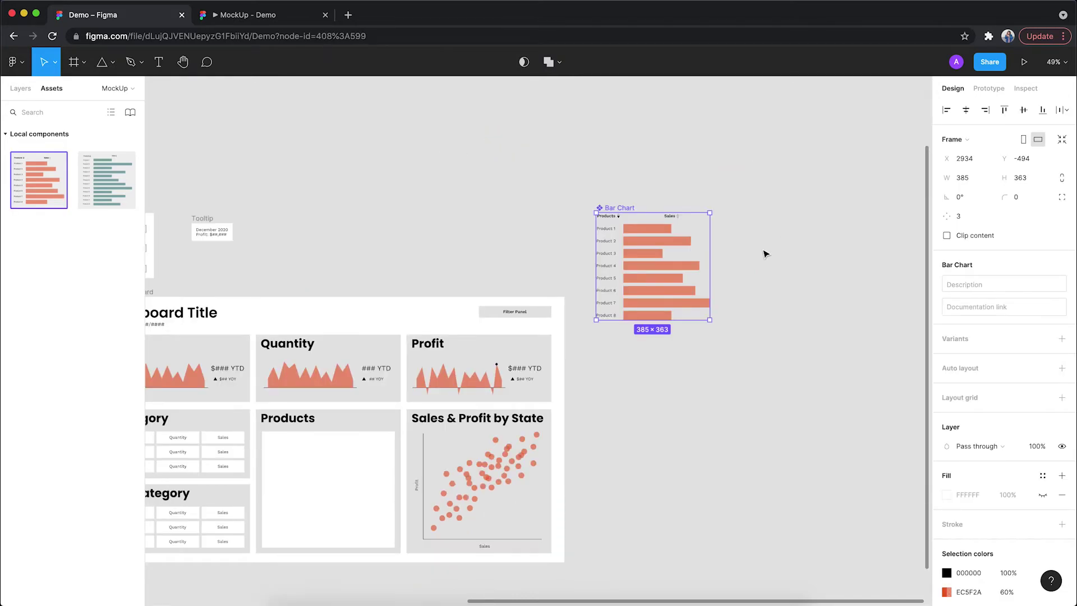
{"action": "left_click", "coordinate": [1062, 341]}
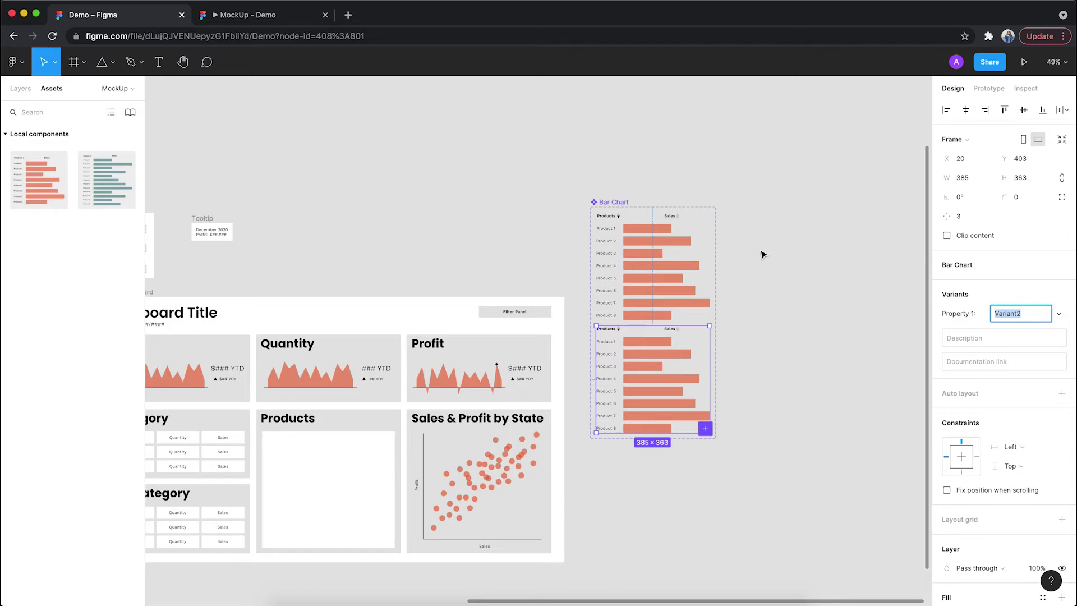
{"action": "scroll", "coordinate": [763, 255], "scroll_direction": "up", "scroll_amount": 5}
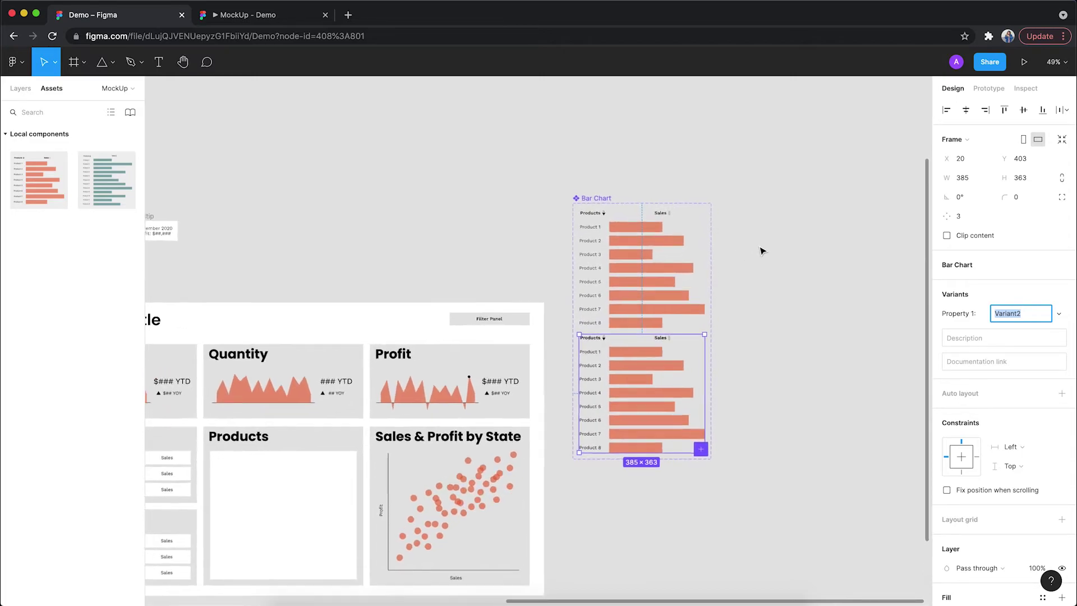
{"action": "scroll", "coordinate": [761, 251], "scroll_direction": "down", "scroll_amount": 2}
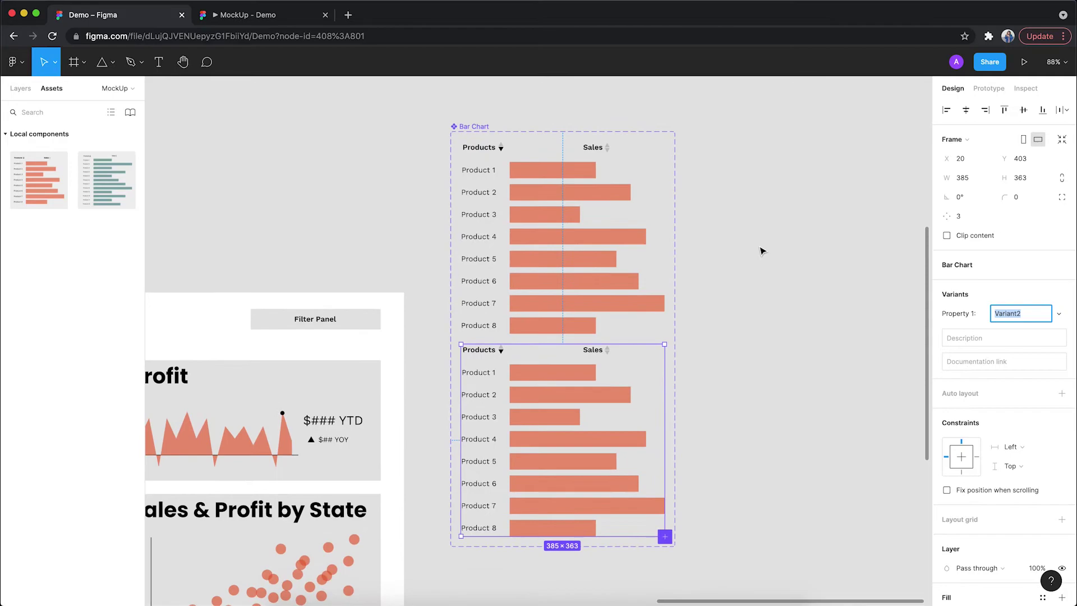
Recolor the descending sort arrow beside the Products header in the second Bar Chart variant to the document color C4C4C4
{"action": "scroll", "coordinate": [761, 251], "scroll_direction": "up", "scroll_amount": 2}
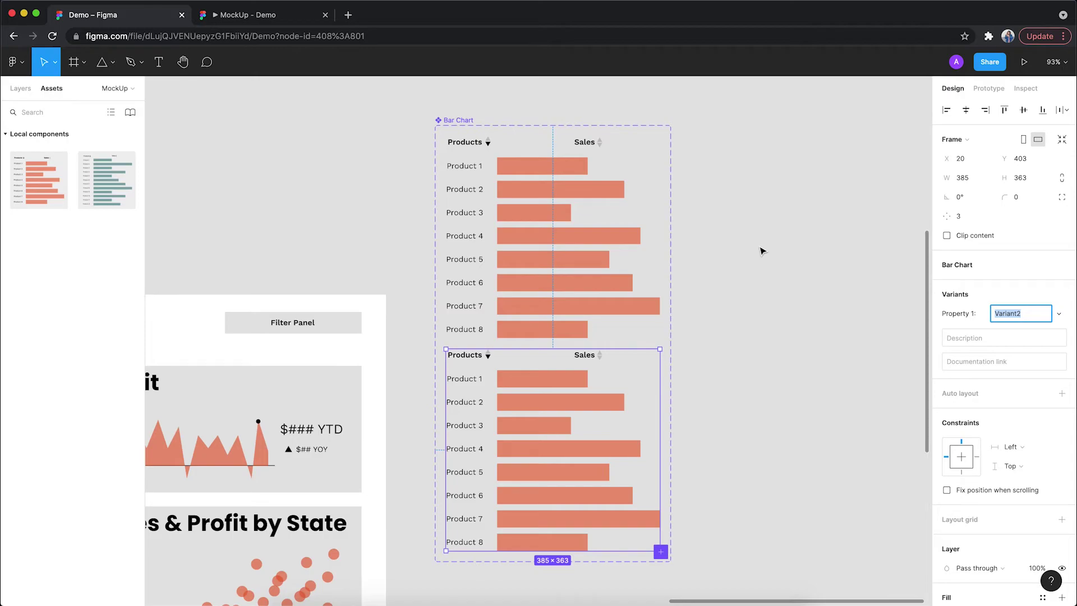
{"action": "left_click", "coordinate": [761, 251]}
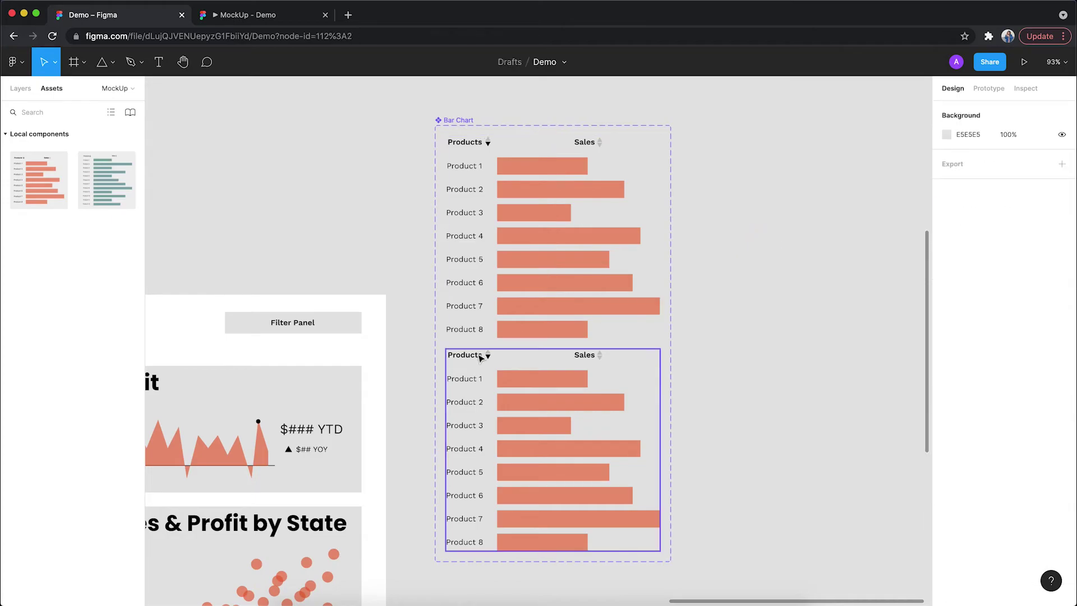
{"action": "left_click", "coordinate": [489, 360]}
{"action": "double_click", "coordinate": [489, 360]}
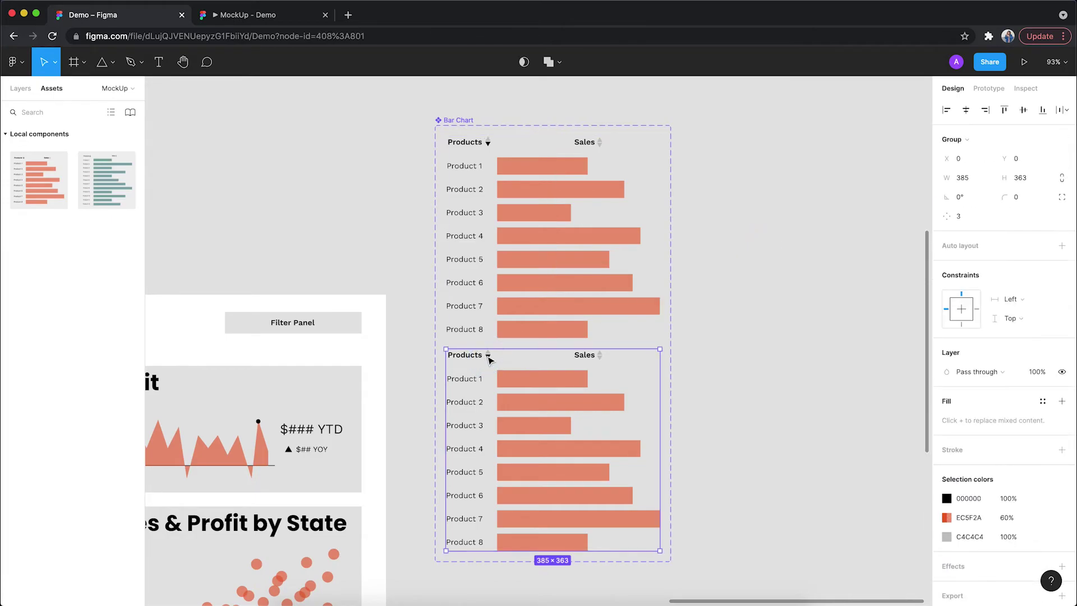
{"action": "double_click", "coordinate": [490, 360]}
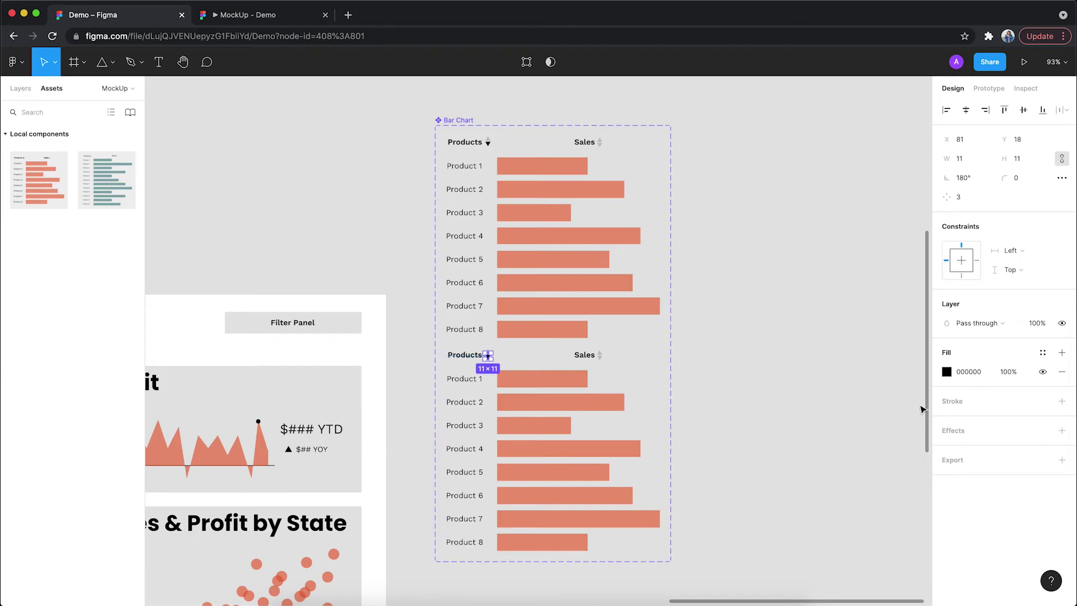
{"action": "left_click", "coordinate": [946, 372]}
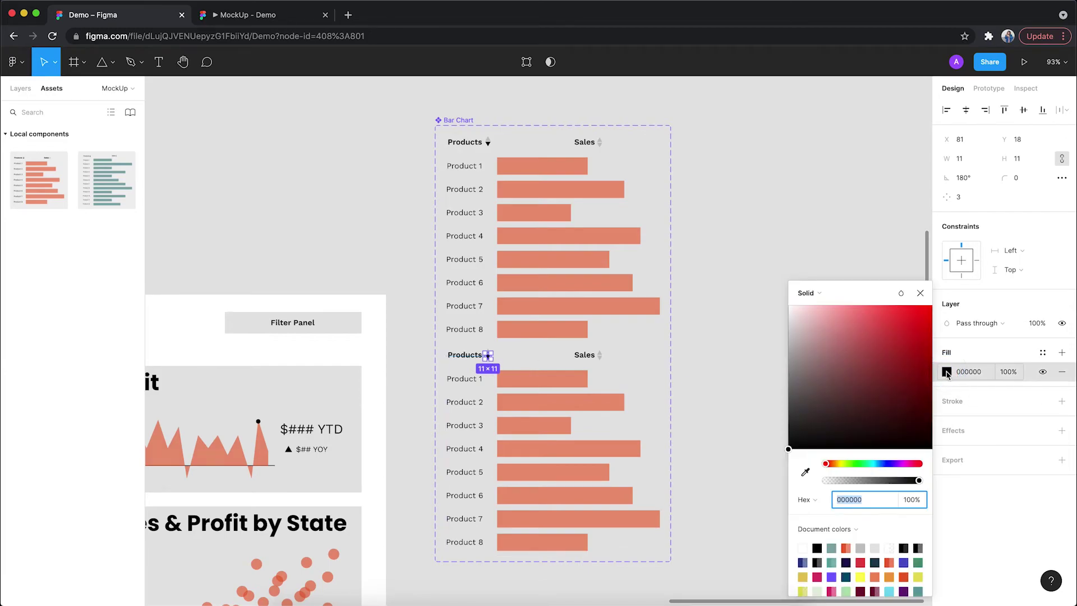
{"action": "left_click", "coordinate": [862, 547]}
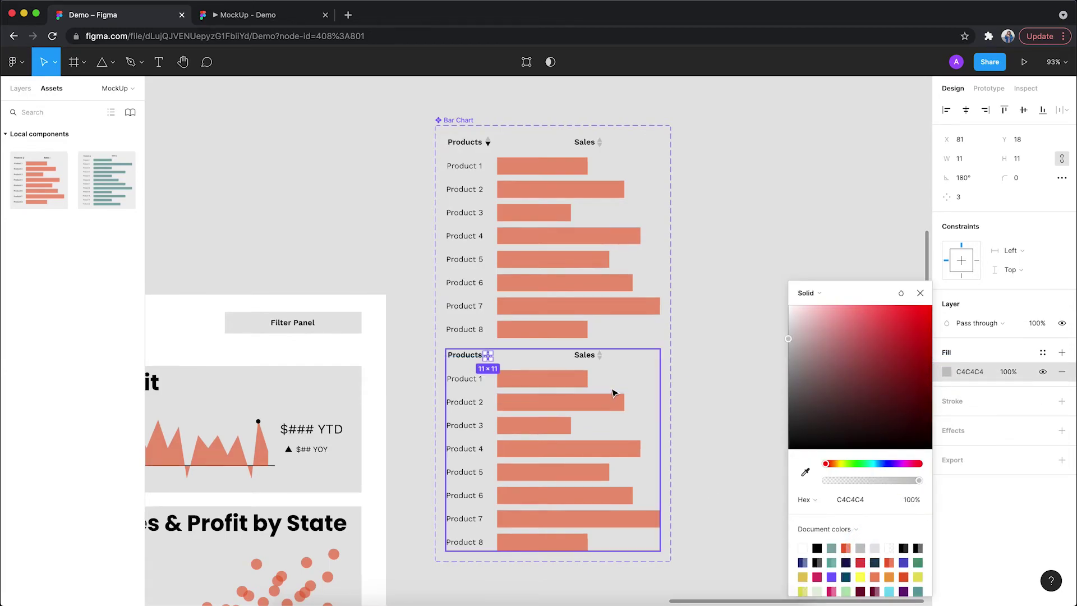
Recolor the descending sort arrow beside the Sales header in the second variant to black (000000)
{"action": "left_click", "coordinate": [600, 357]}
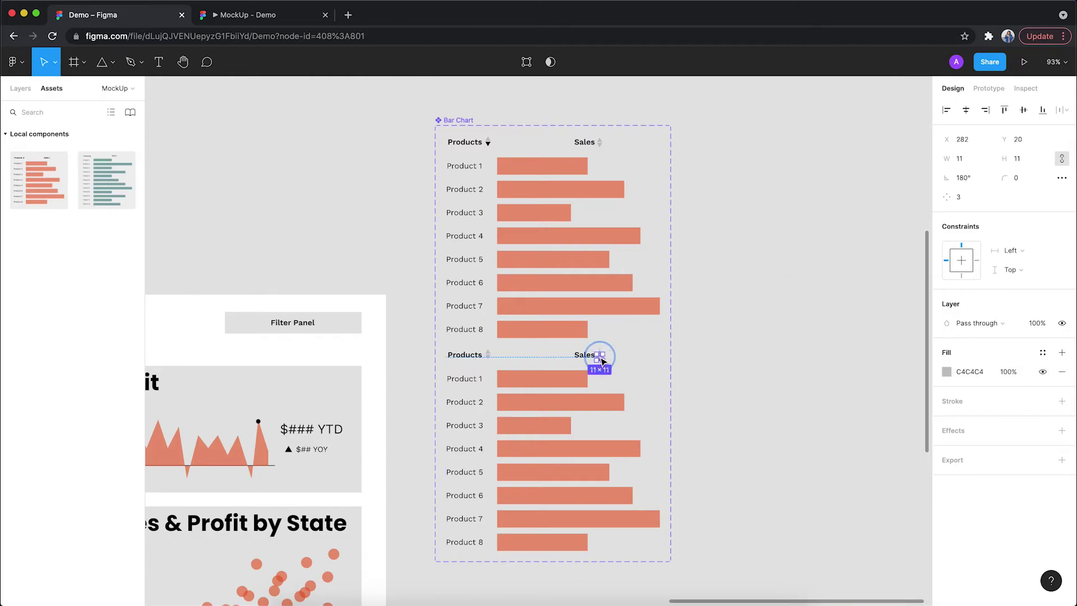
{"action": "left_click", "coordinate": [945, 373]}
{"action": "left_click", "coordinate": [817, 548]}
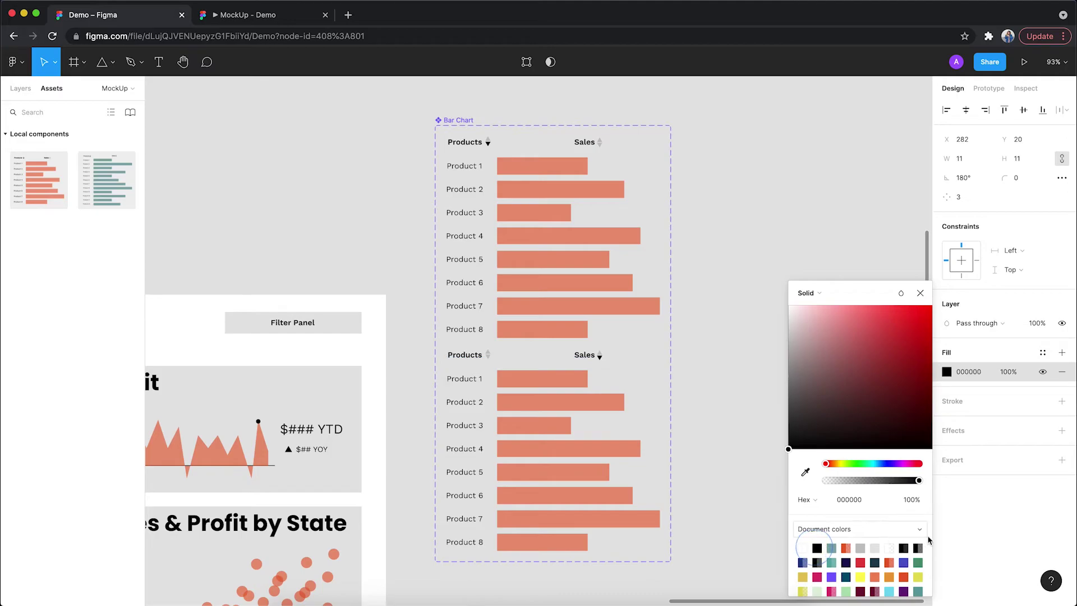
{"action": "left_click", "coordinate": [920, 293]}
{"action": "left_click", "coordinate": [697, 332]}
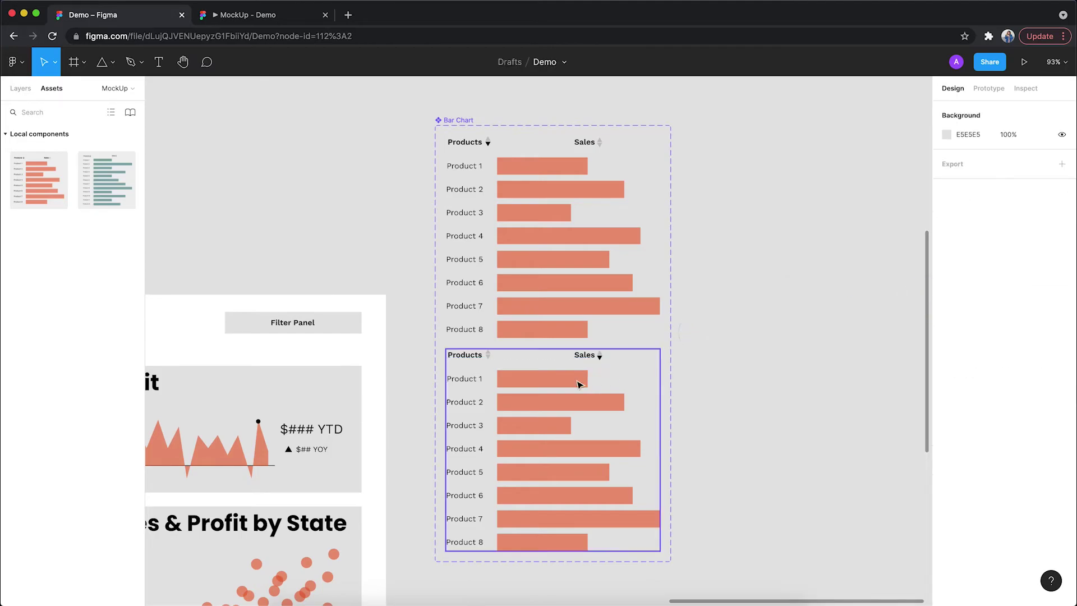
Resize the first four bars of the second variant into descending lengths, with the first as long as the Product 7 bar
{"action": "left_click", "coordinate": [534, 382]}
{"action": "left_click", "coordinate": [563, 385]}
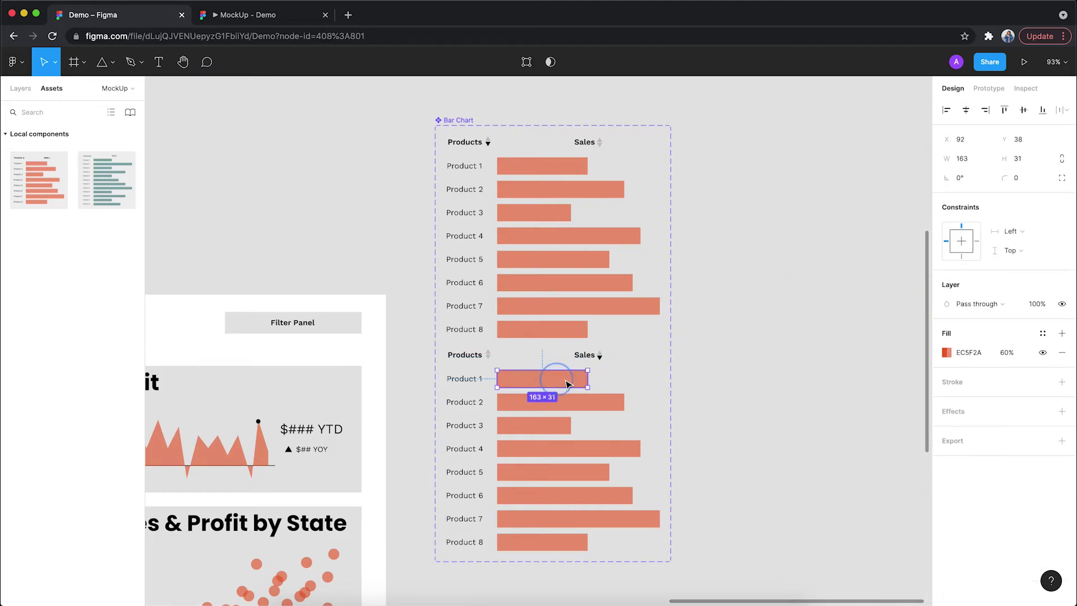
{"action": "left_click_drag", "start_coordinate": [588, 380], "coordinate": [646, 402]}
{"action": "left_click", "coordinate": [594, 402]}
{"action": "left_click", "coordinate": [556, 425]}
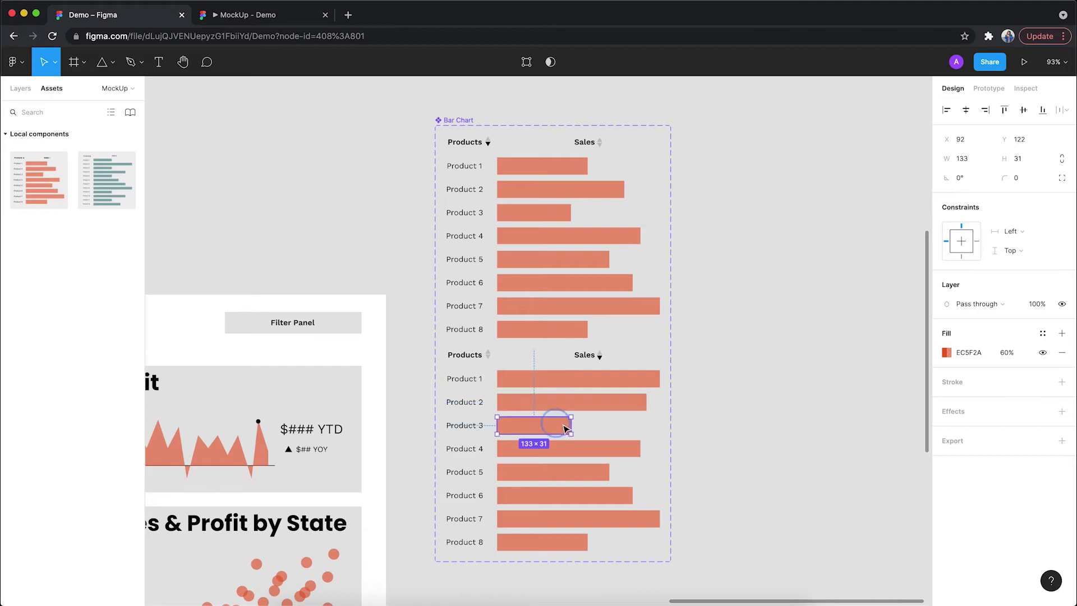
{"action": "left_click_drag", "start_coordinate": [571, 426], "coordinate": [623, 448]}
{"action": "left_click", "coordinate": [632, 450]}
Shorten the last three bars of the second variant in descending order, the sixth to about 176 px and the eighth to about 139 px
{"action": "left_click", "coordinate": [624, 494]}
{"action": "left_click_drag", "start_coordinate": [632, 496], "coordinate": [595, 496]}
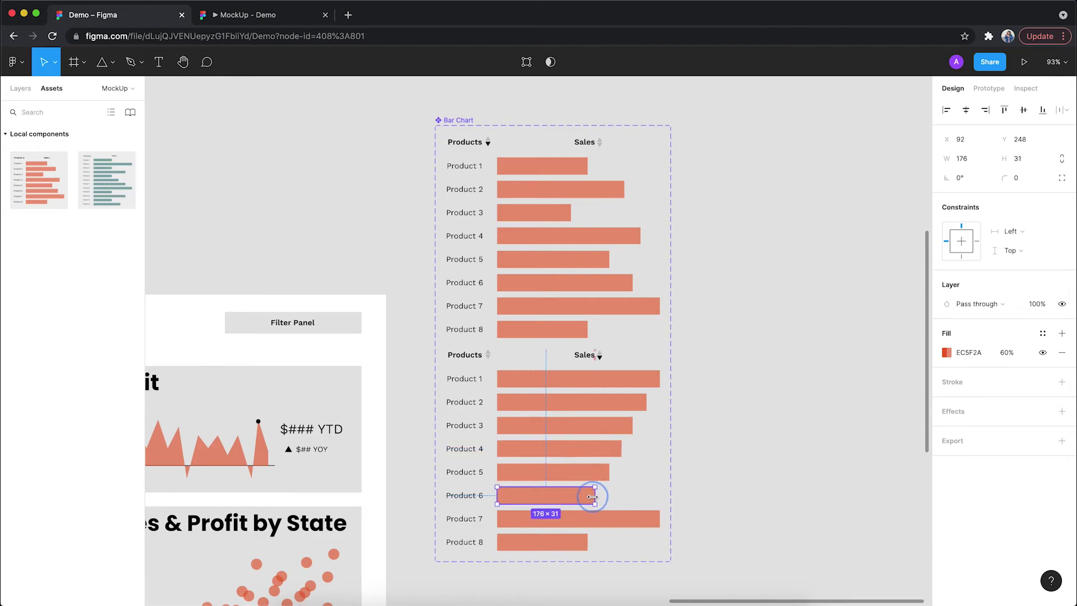
{"action": "left_click", "coordinate": [614, 519]}
{"action": "left_click_drag", "start_coordinate": [659, 519], "coordinate": [579, 541]}
{"action": "left_click", "coordinate": [583, 542]}
{"action": "left_click_drag", "start_coordinate": [578, 541], "coordinate": [576, 541]}
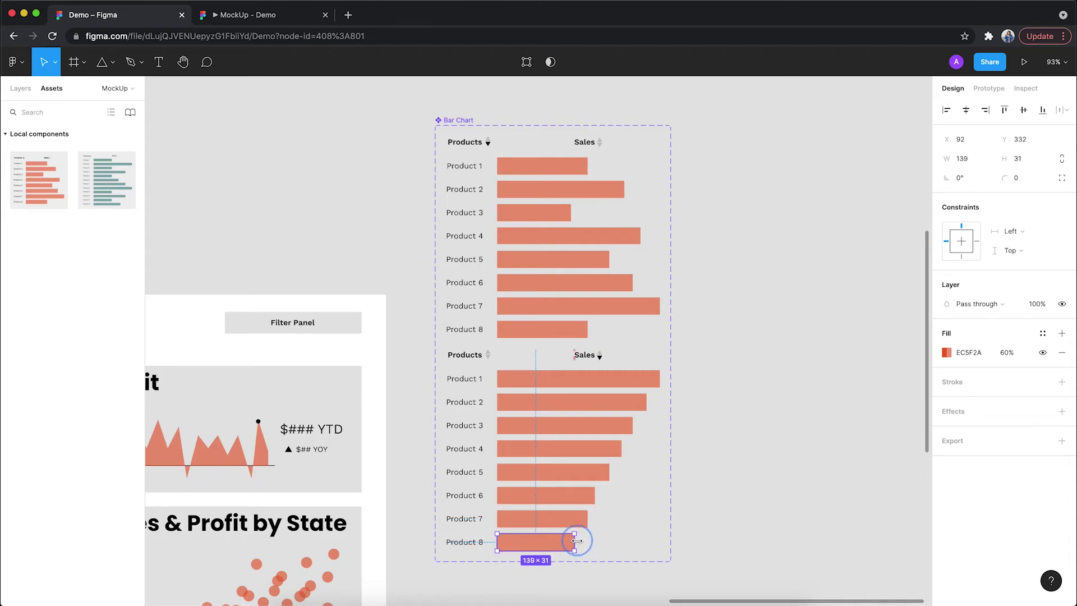
Change the first bar's label in the second variant to Product 8
{"action": "left_click", "coordinate": [475, 380]}
{"action": "double_click", "coordinate": [476, 379]}
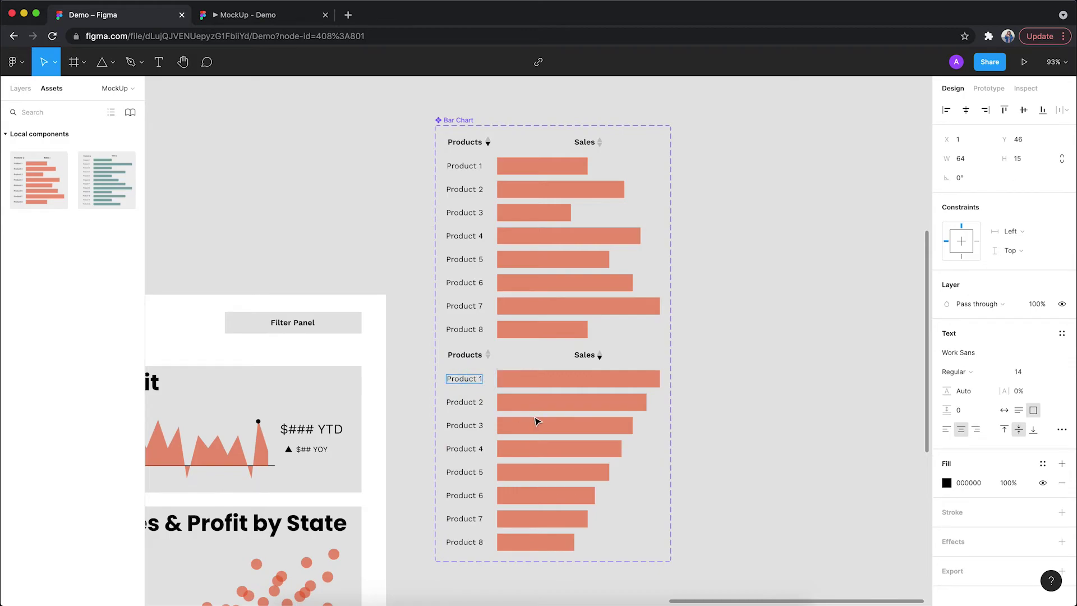
{"action": "key", "text": "Right"}
{"action": "key", "text": "BackSpace"}
{"action": "type", "text": "8"}
{"action": "key", "text": "Escape"}
Set the width of all eight product labels in the second variant to 91
{"action": "left_click", "coordinate": [480, 403], "text": "shift"}
{"action": "left_click", "coordinate": [466, 425], "text": "shift"}
{"action": "left_click", "coordinate": [466, 448], "text": "shift"}
{"action": "left_click", "coordinate": [465, 471], "text": "shift"}
{"action": "left_click", "coordinate": [465, 495], "text": "shift"}
{"action": "left_click", "coordinate": [466, 519], "text": "shift"}
{"action": "left_click", "coordinate": [466, 542], "text": "shift"}
{"action": "left_click", "coordinate": [986, 159]}
{"action": "type", "text": "91"}
{"action": "key", "text": "Return"}
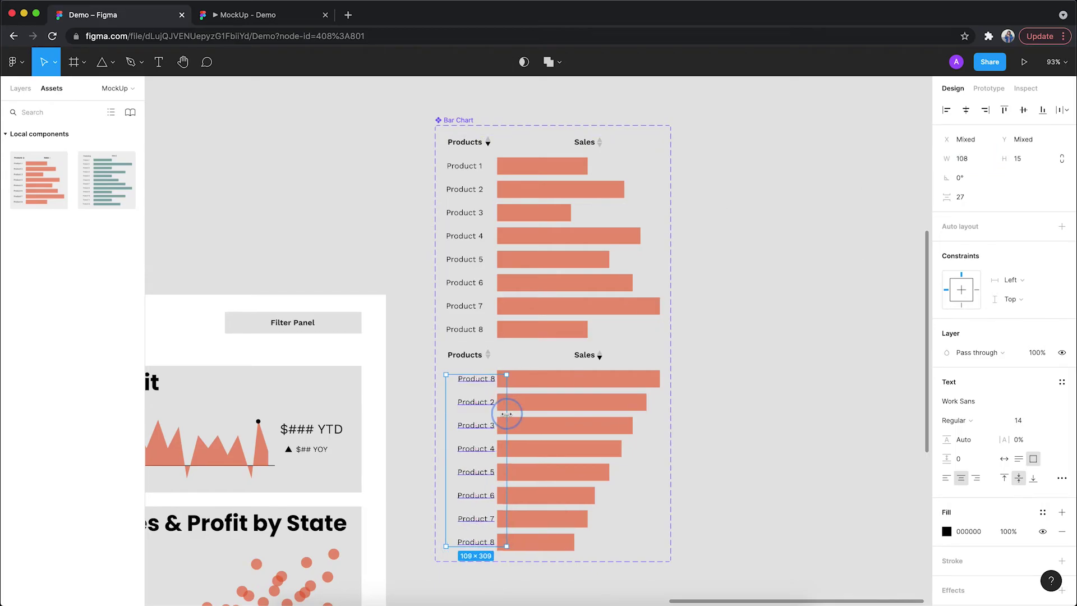
Renumber the second to fifth labels of the second variant as Product 7, Product 2, Product 3 and Product 1
{"action": "left_click", "coordinate": [494, 406]}
{"action": "double_click", "coordinate": [494, 406]}
{"action": "key", "text": "BackSpace"}
{"action": "type", "text": "7"}
{"action": "double_click", "coordinate": [489, 425]}
{"action": "key", "text": "BackSpace"}
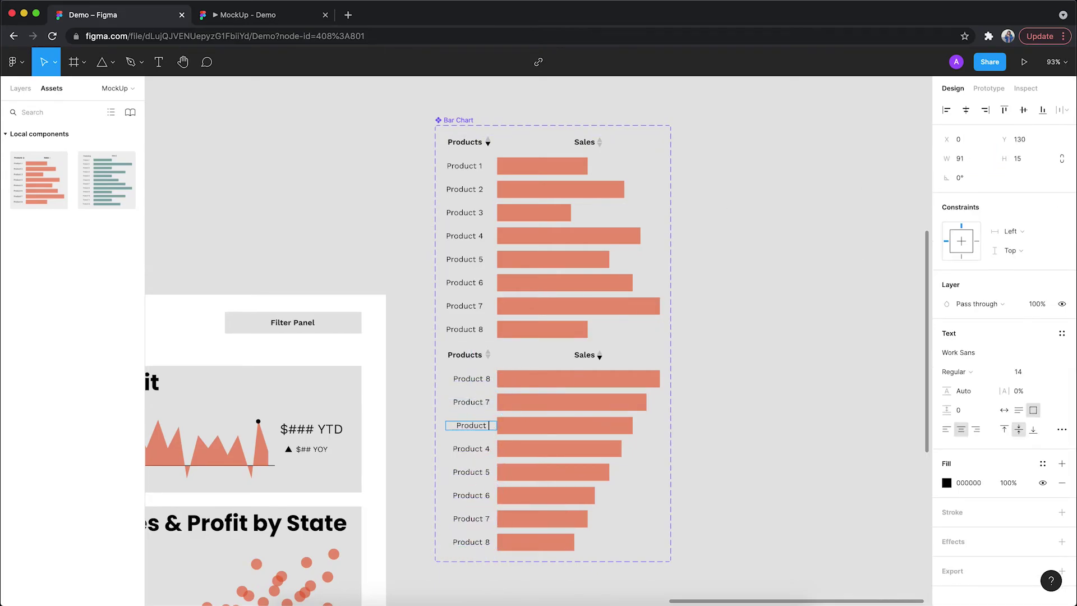
{"action": "type", "text": "2"}
{"action": "double_click", "coordinate": [489, 449]}
{"action": "key", "text": "BackSpace"}
{"action": "type", "text": "3"}
{"action": "double_click", "coordinate": [490, 472]}
{"action": "key", "text": "BackSpace"}
{"action": "type", "text": "1"}
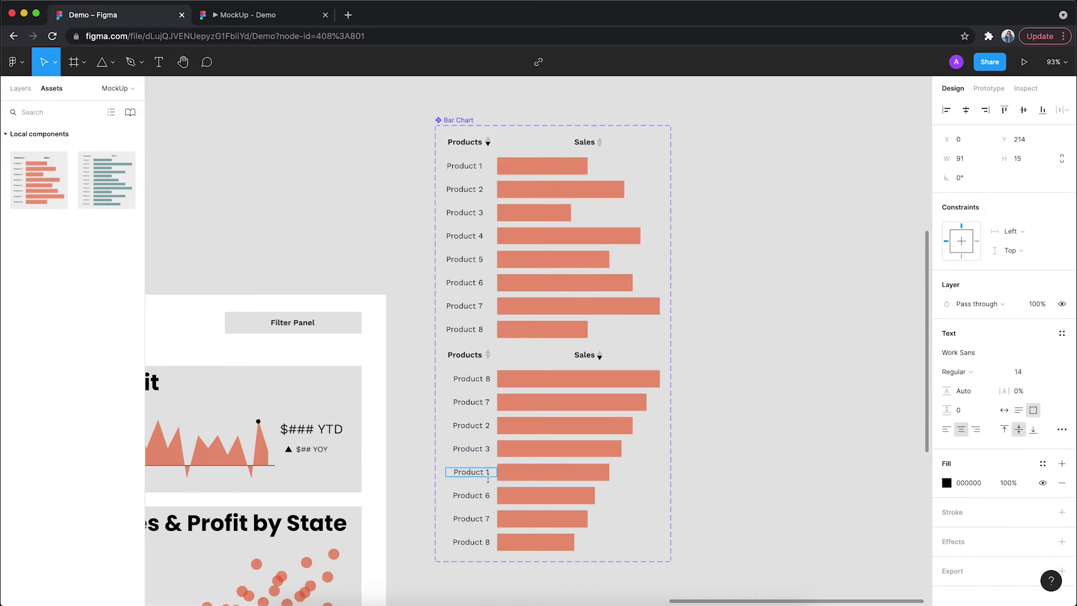
Renumber the last two labels of the second variant as Product 5 and Product 4
{"action": "double_click", "coordinate": [489, 518]}
{"action": "key", "text": "BackSpace"}
{"action": "type", "text": "5"}
{"action": "double_click", "coordinate": [489, 541]}
{"action": "key", "text": "BackSpace"}
{"action": "type", "text": "4"}
{"action": "key", "text": "Escape"}
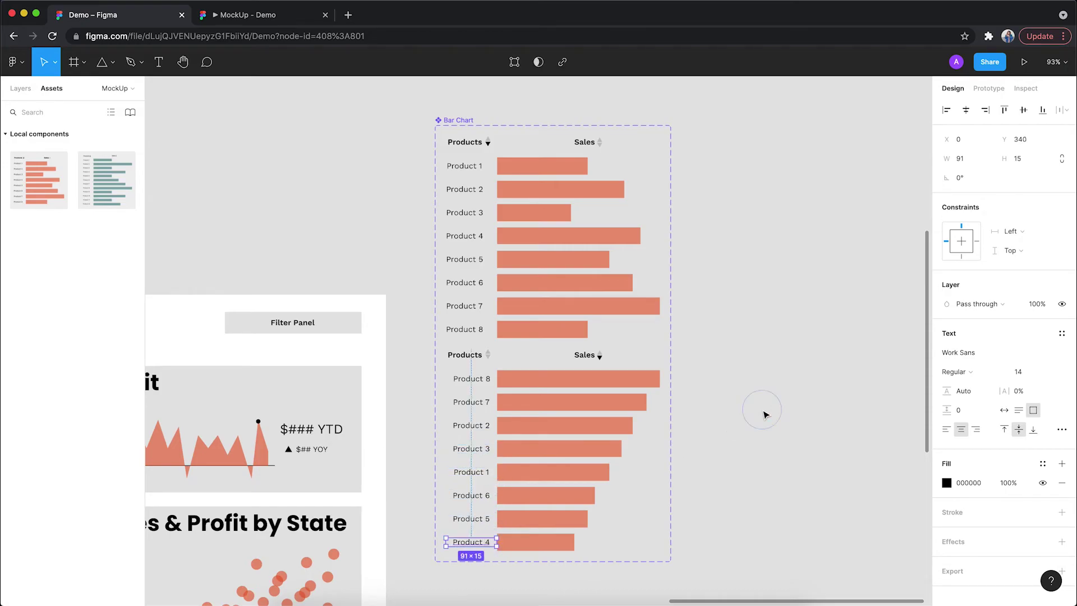
Rename the Bar Chart component set's variant property to Sort
{"action": "left_click", "coordinate": [457, 120]}
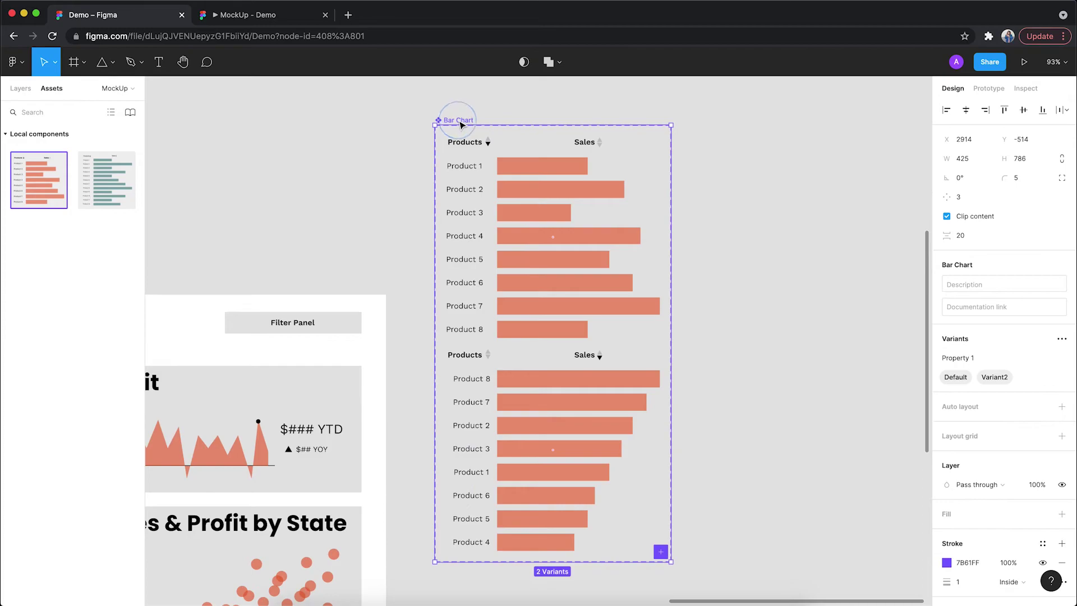
{"action": "double_click", "coordinate": [972, 358]}
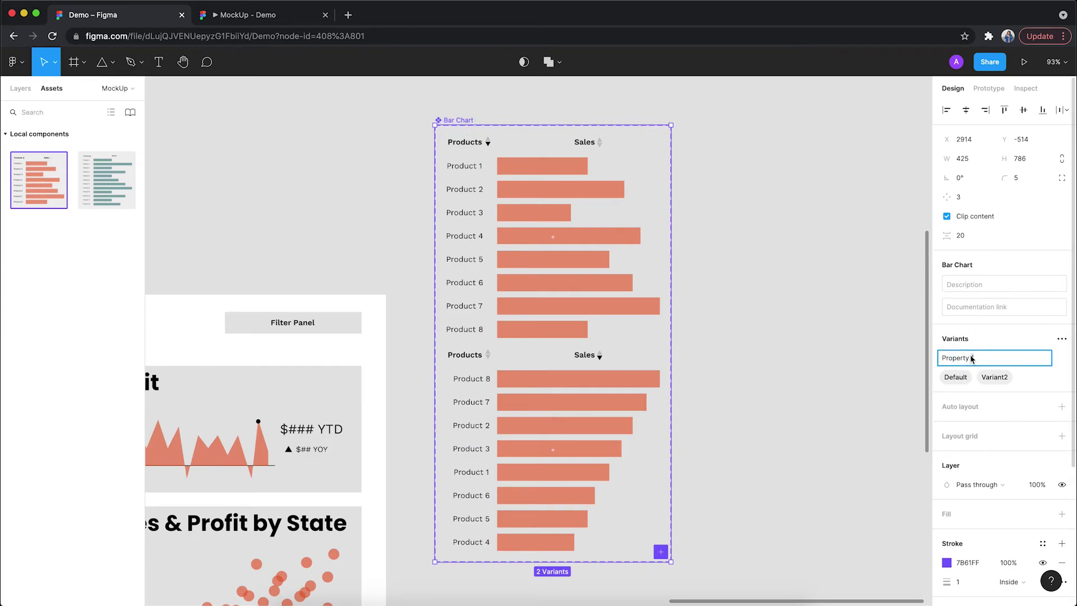
{"action": "left_click", "coordinate": [981, 356]}
{"action": "key", "text": "BackSpace"}
{"action": "key", "text": "BackSpace"}
{"action": "key", "text": "BackSpace"}
{"action": "key", "text": "BackSpace"}
{"action": "key", "text": "BackSpace"}
{"action": "type", "text": "Sor"}
{"action": "left_click", "coordinate": [960, 378]}
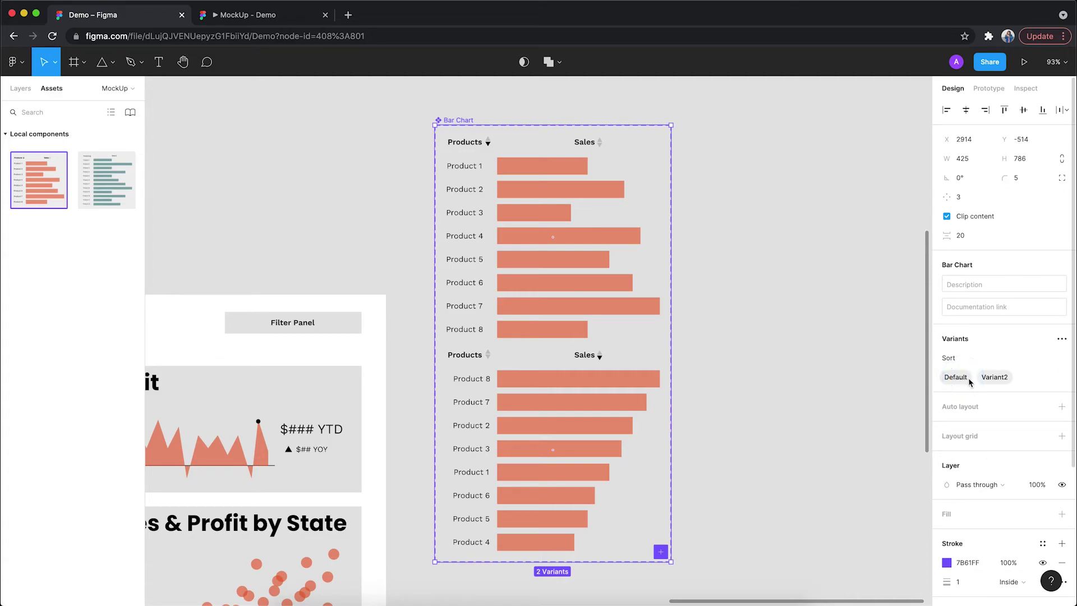
Rename the Sort property's values to Yes for the default variant and No for the second variant
{"action": "double_click", "coordinate": [953, 379]}
{"action": "type", "text": "Yes"}
{"action": "key", "text": "Return"}
{"action": "double_click", "coordinate": [985, 378]}
{"action": "type", "text": "No"}
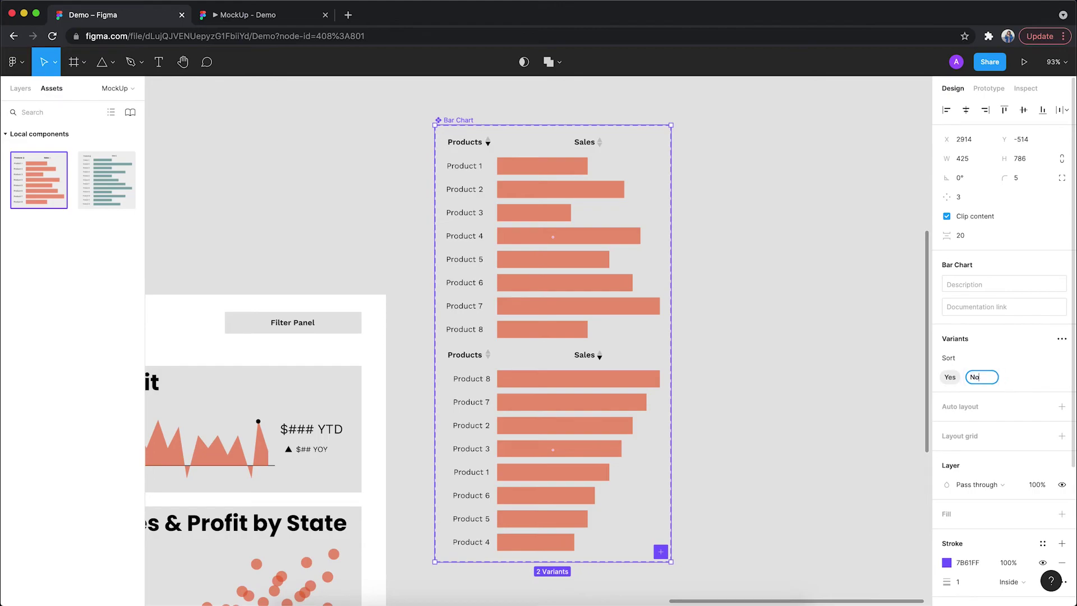
{"action": "key", "text": "Return"}
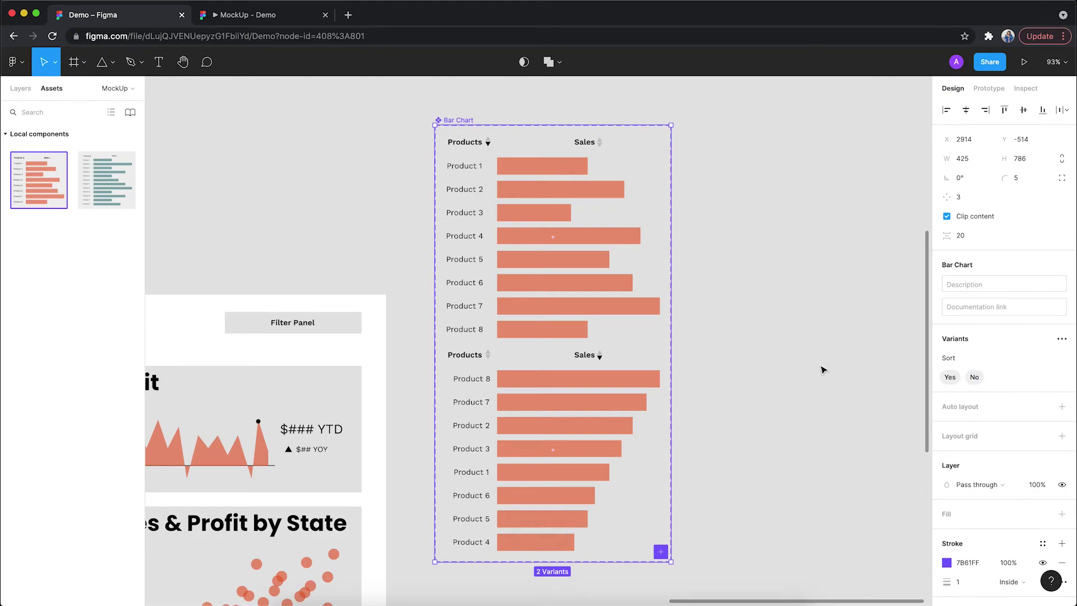
{"action": "left_click", "coordinate": [823, 369]}
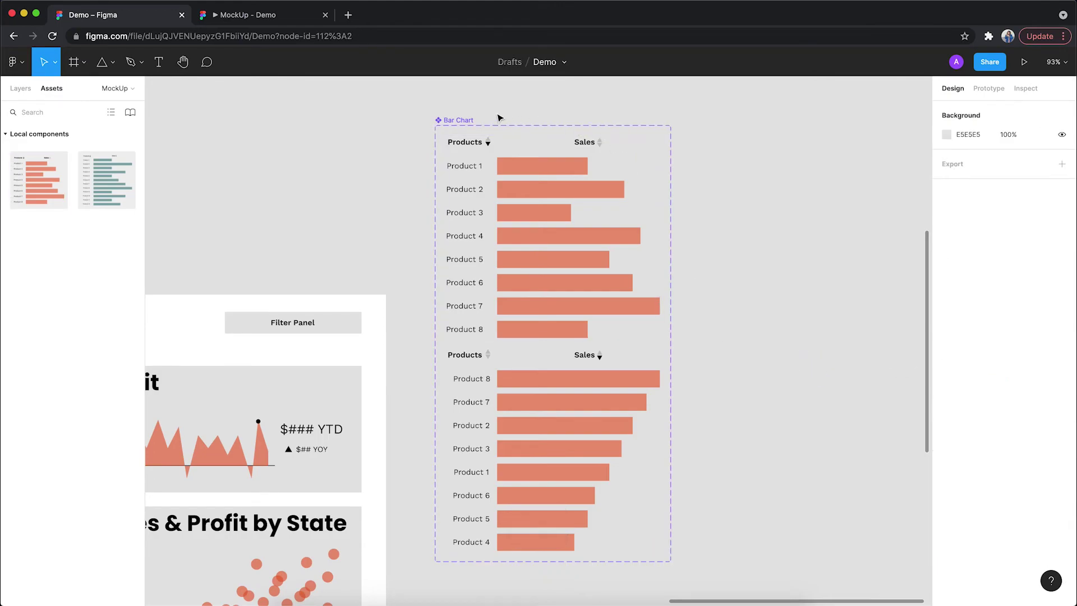
Place a Bar Chart instance in the white area of the dashboard's Products card at about X 610, Y 474
{"action": "left_click", "coordinate": [465, 121]}
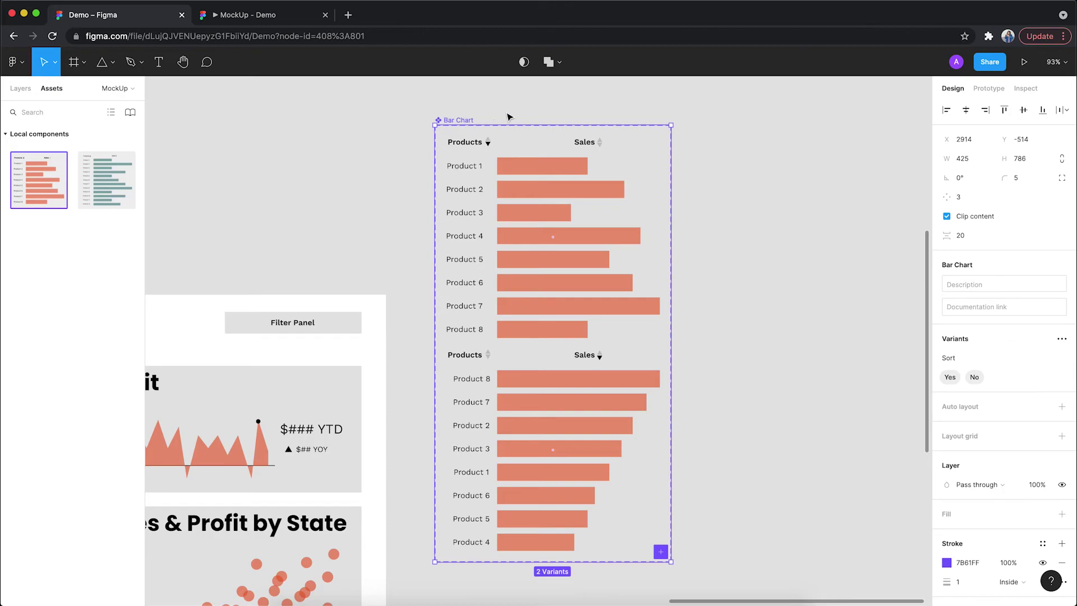
{"action": "scroll", "coordinate": [508, 116], "scroll_direction": "left", "scroll_amount": 8}
{"action": "scroll", "coordinate": [507, 116], "scroll_direction": "down", "scroll_amount": 5}
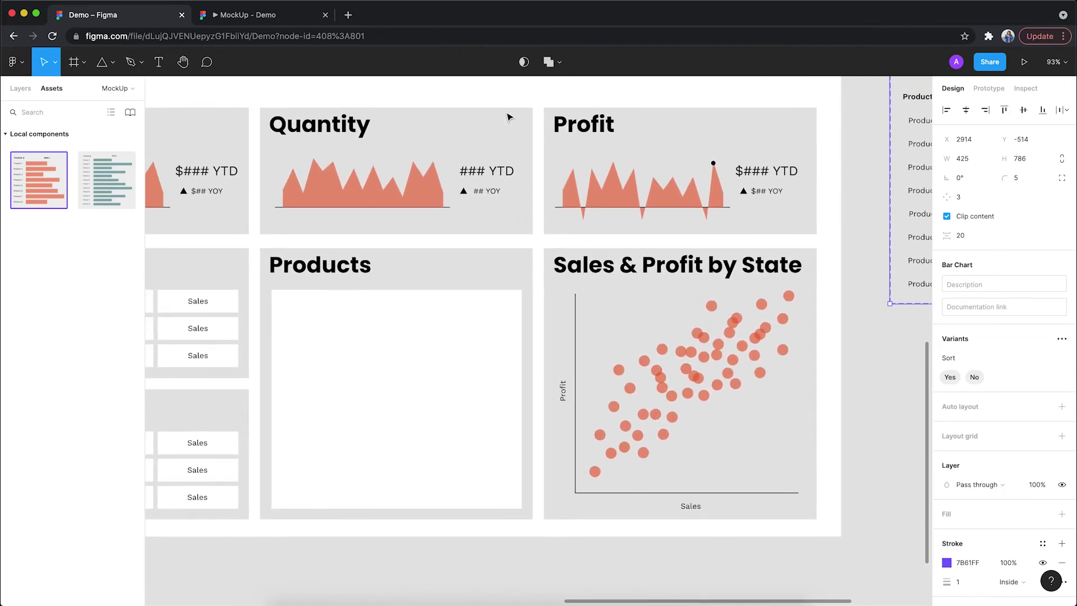
{"action": "left_click_drag", "start_coordinate": [31, 178], "coordinate": [366, 376]}
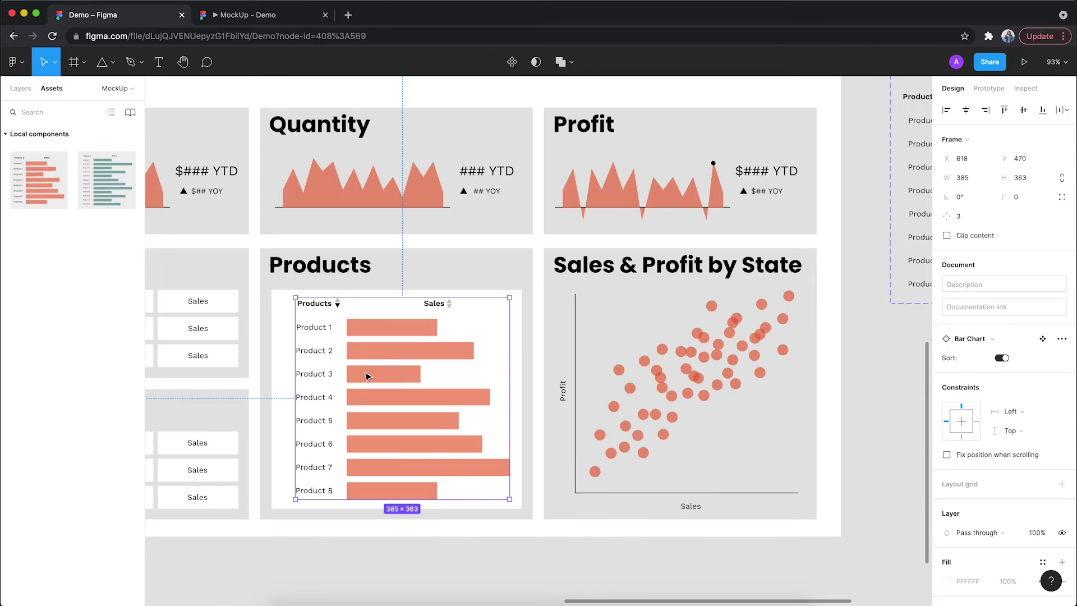
{"action": "left_click_drag", "start_coordinate": [377, 326], "coordinate": [374, 333]}
{"action": "left_click", "coordinate": [22, 89]}
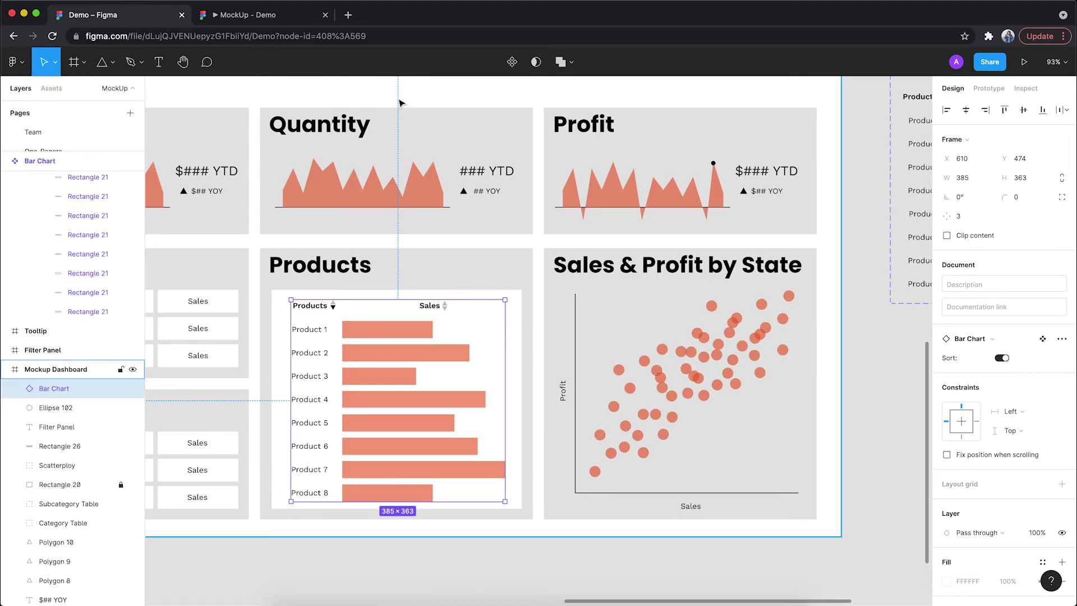
{"action": "left_click", "coordinate": [878, 180]}
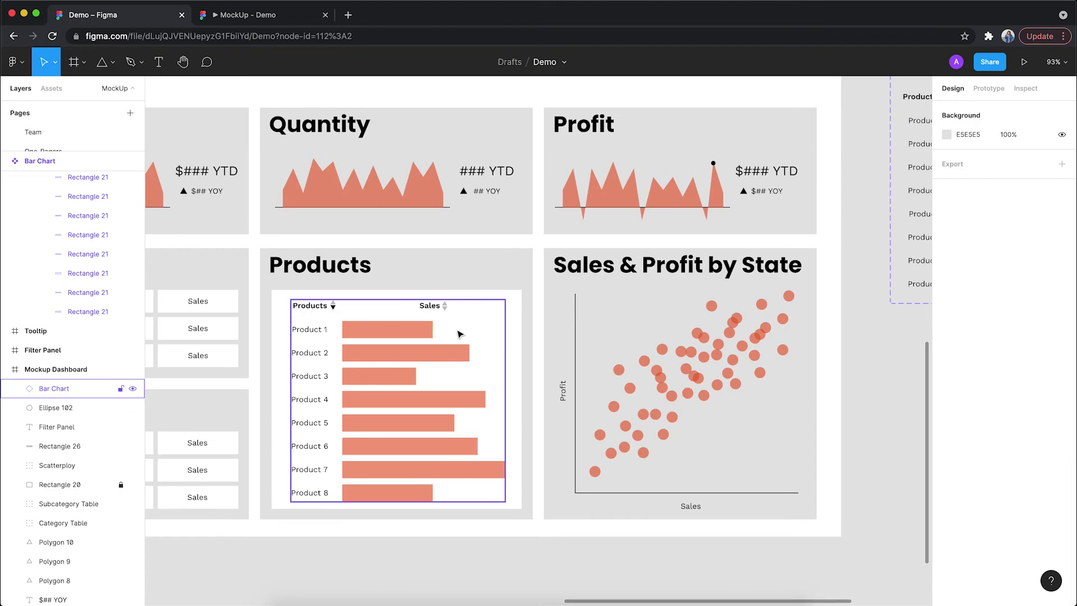
Add an on-click interaction with the Change to action to the Bar Chart in the dashboard's Products card
{"action": "left_click", "coordinate": [454, 347]}
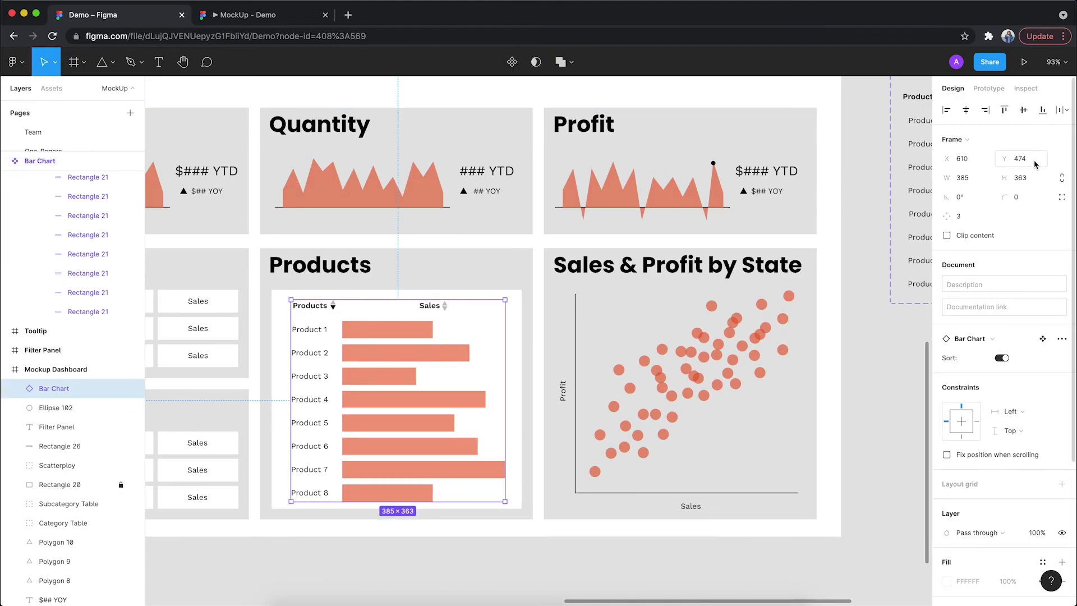
{"action": "left_click", "coordinate": [987, 88]}
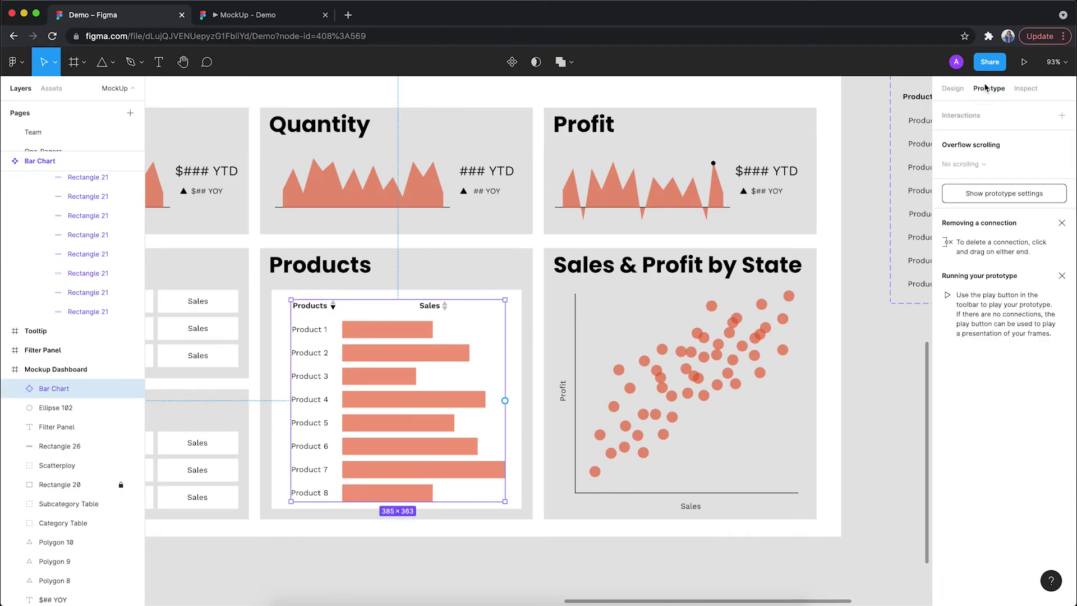
{"action": "left_click", "coordinate": [1062, 116]}
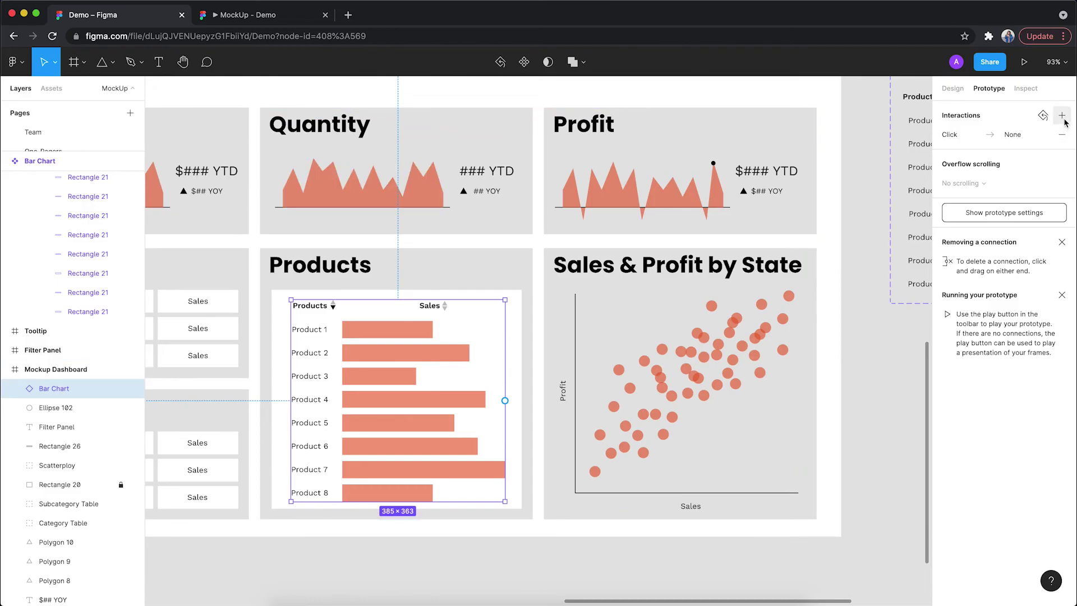
{"action": "left_click", "coordinate": [979, 139]}
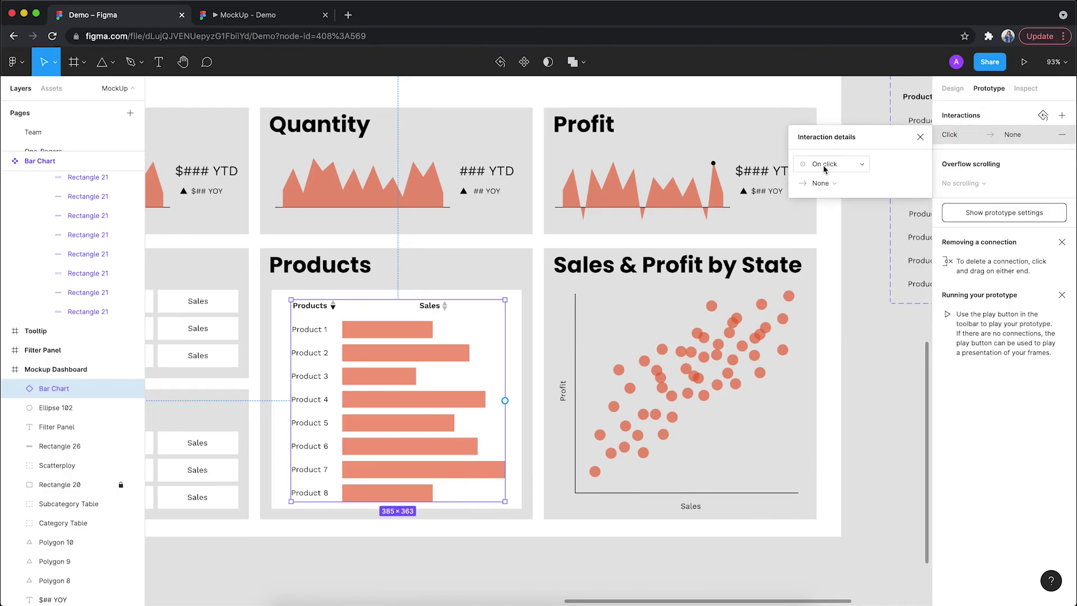
{"action": "left_click", "coordinate": [821, 183]}
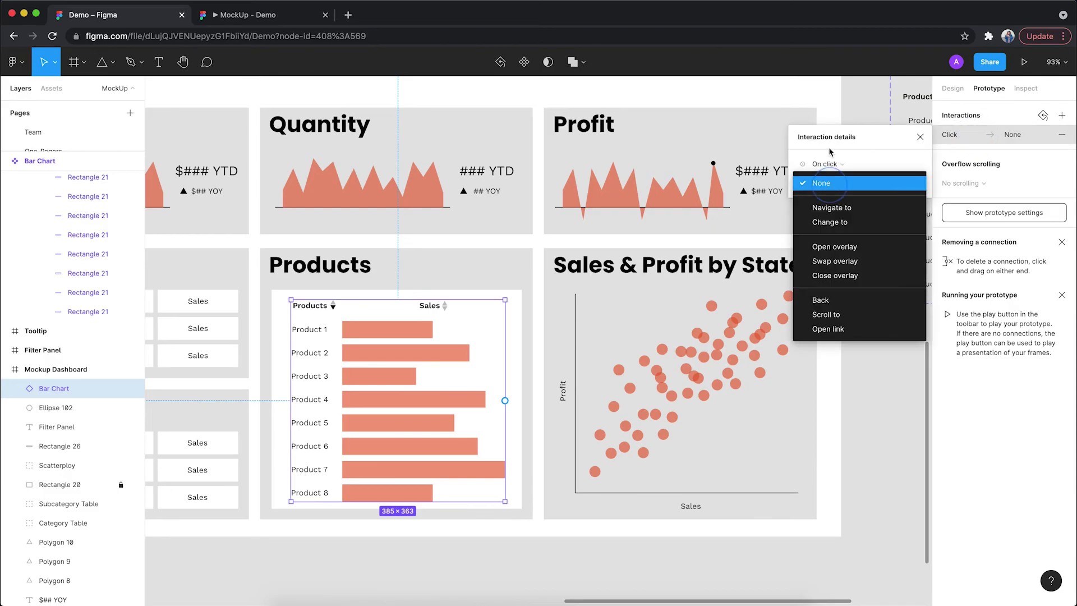
{"action": "left_click", "coordinate": [855, 222]}
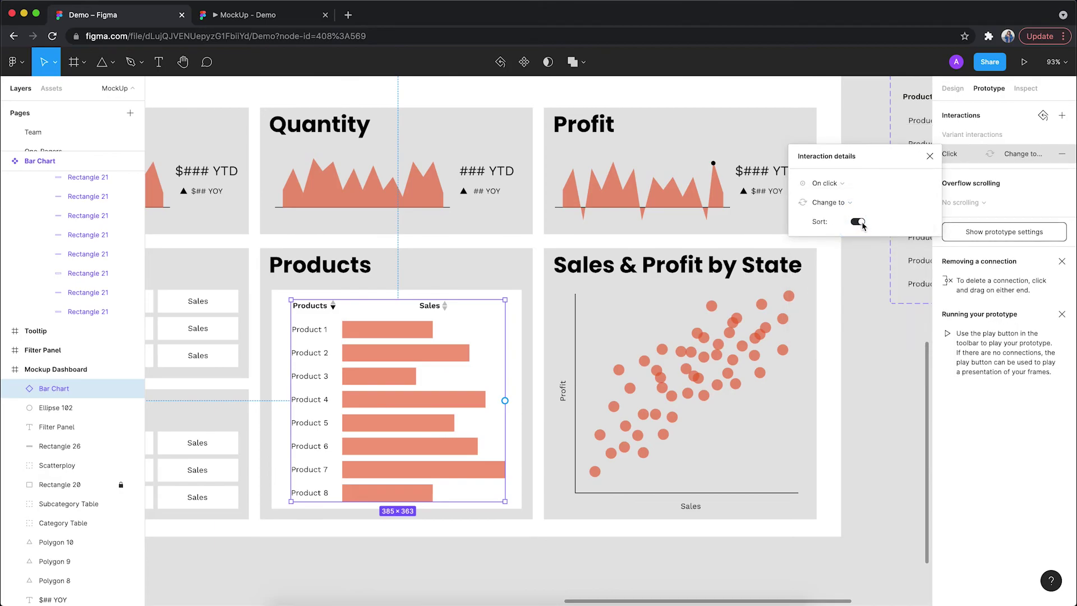
Make the Bar Chart's click interaction change to the variant with Sort turned off, using the Smart animate animation
{"action": "left_click", "coordinate": [857, 222]}
{"action": "left_click", "coordinate": [827, 272]}
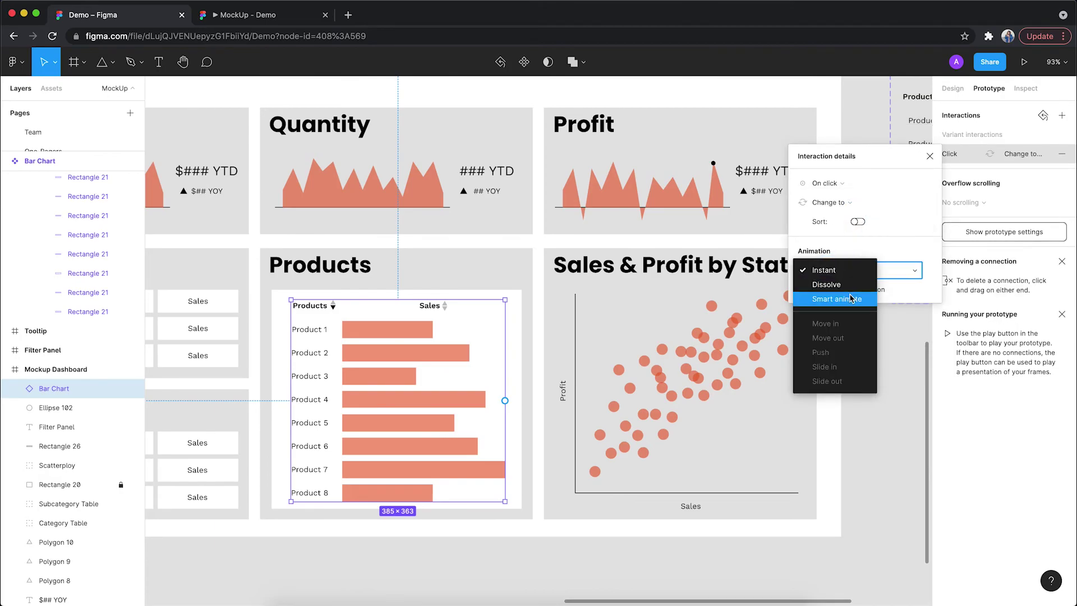
{"action": "left_click", "coordinate": [850, 298]}
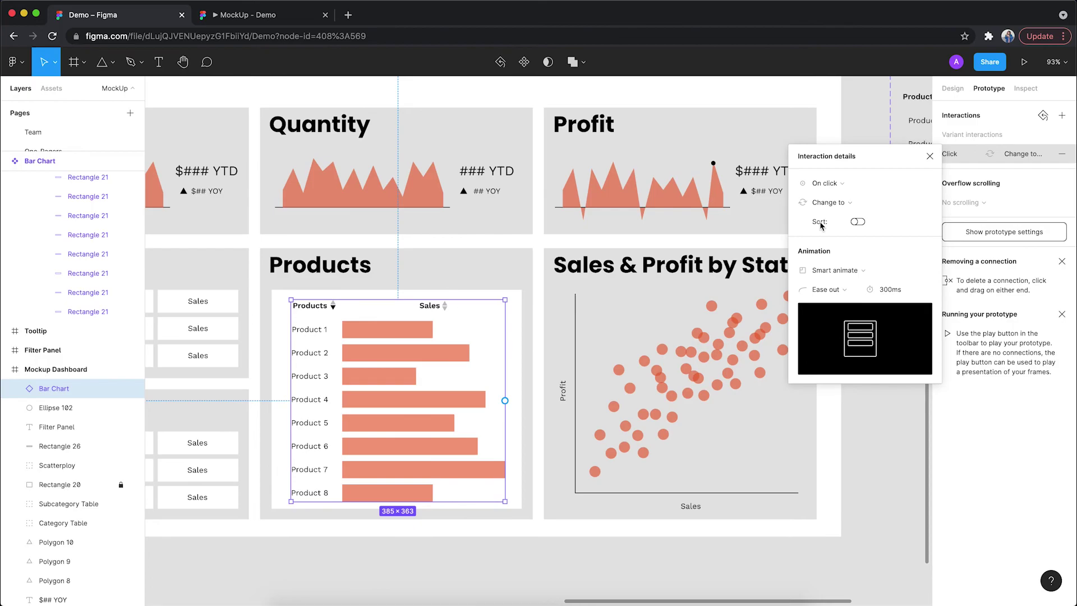
{"action": "left_click", "coordinate": [863, 205]}
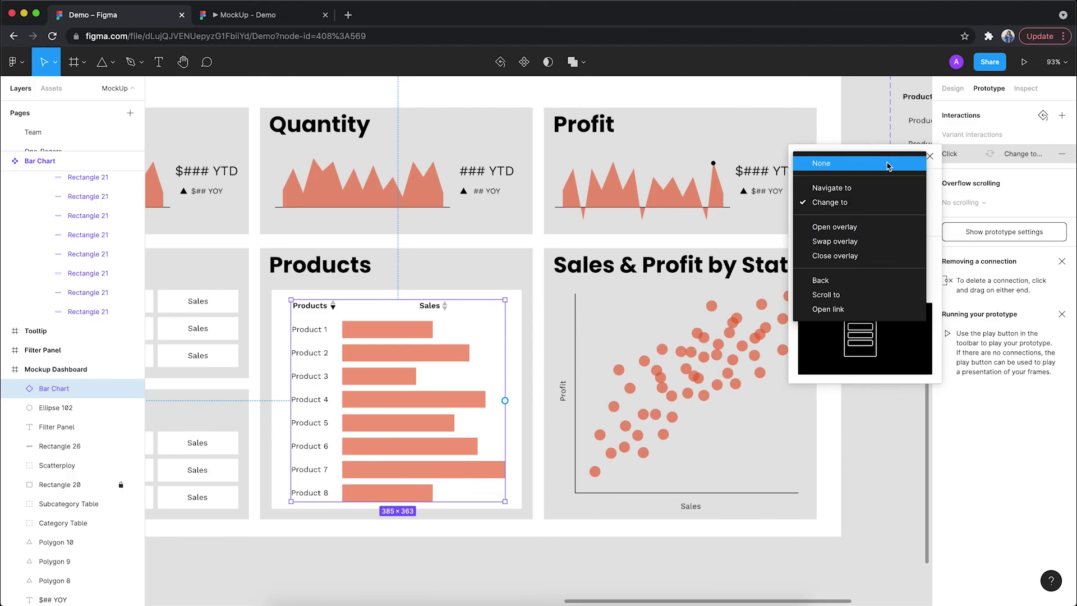
{"action": "left_click", "coordinate": [935, 224]}
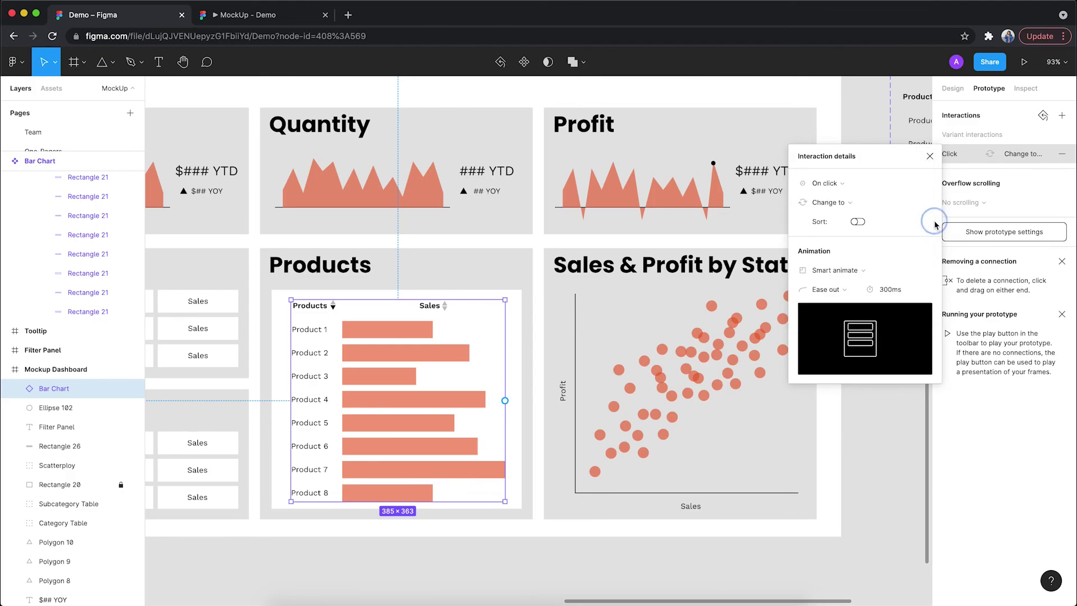
{"action": "left_click", "coordinate": [929, 156]}
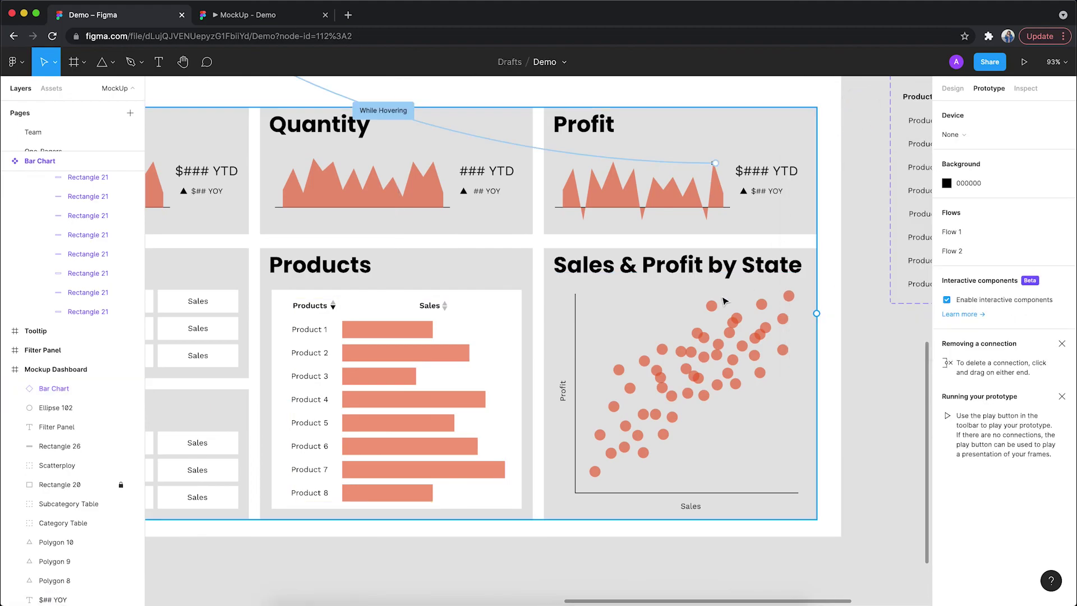
Try to give the Sales & Profit by State title an on-click Change to interaction, and remove that interaction
{"action": "left_click", "coordinate": [705, 274]}
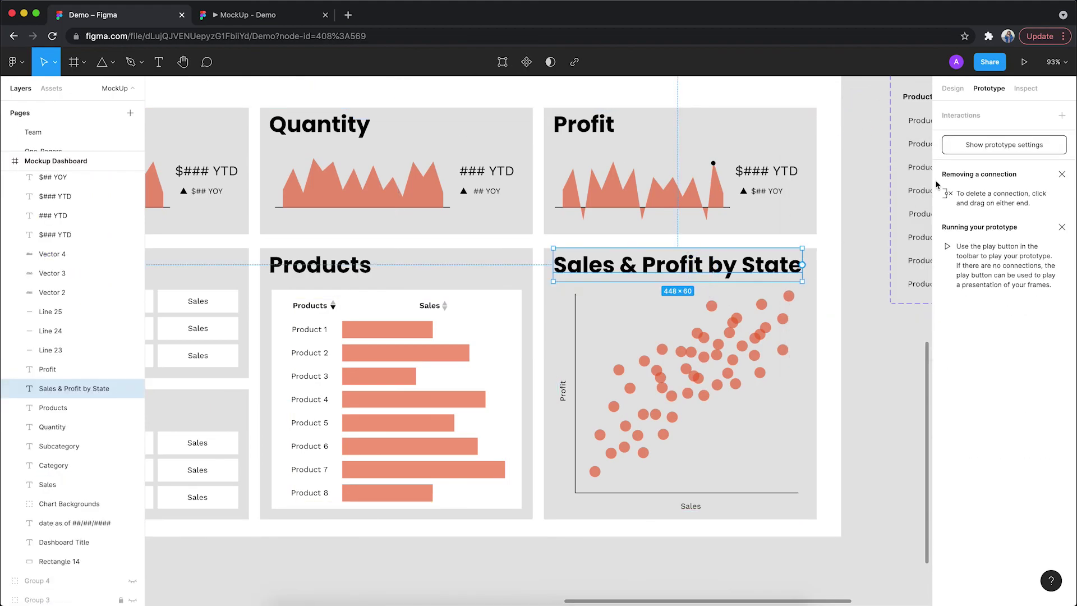
{"action": "left_click", "coordinate": [1062, 115]}
{"action": "left_click", "coordinate": [1018, 134]}
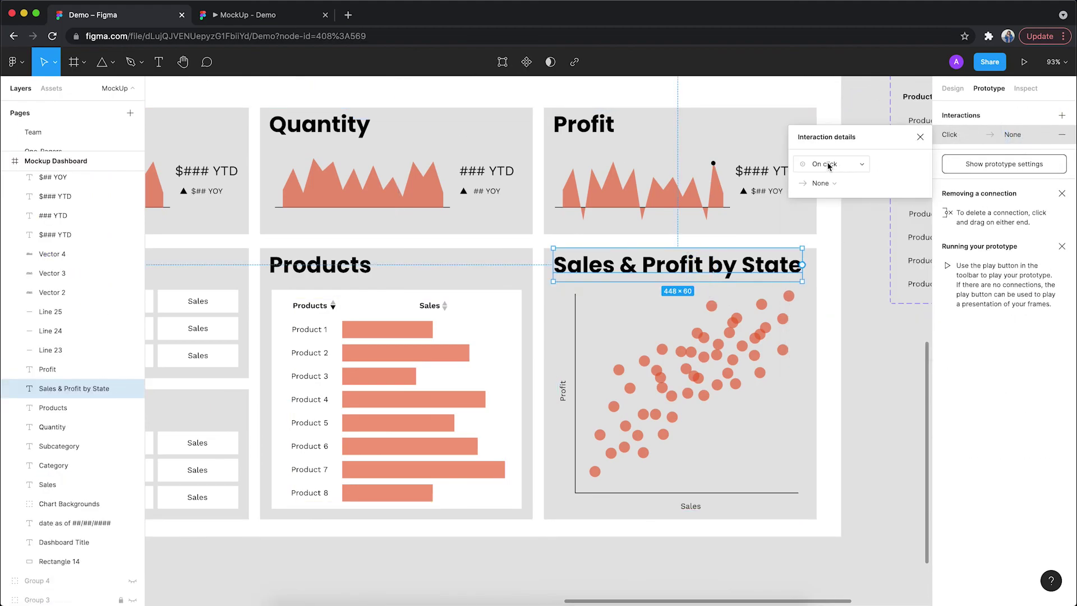
{"action": "left_click", "coordinate": [830, 185]}
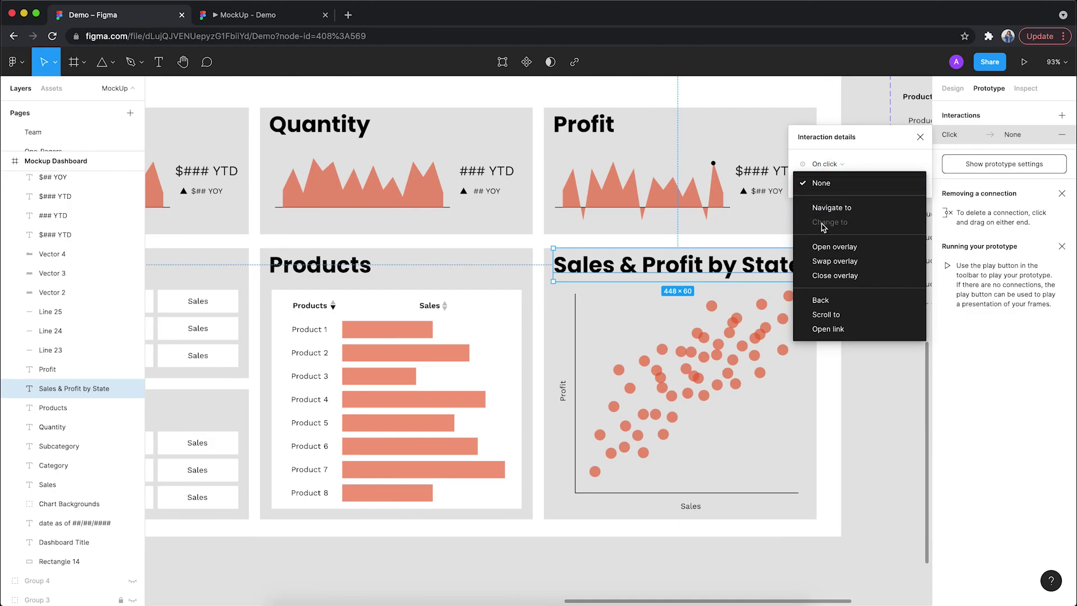
{"action": "left_click", "coordinate": [920, 138]}
{"action": "left_click", "coordinate": [921, 141]}
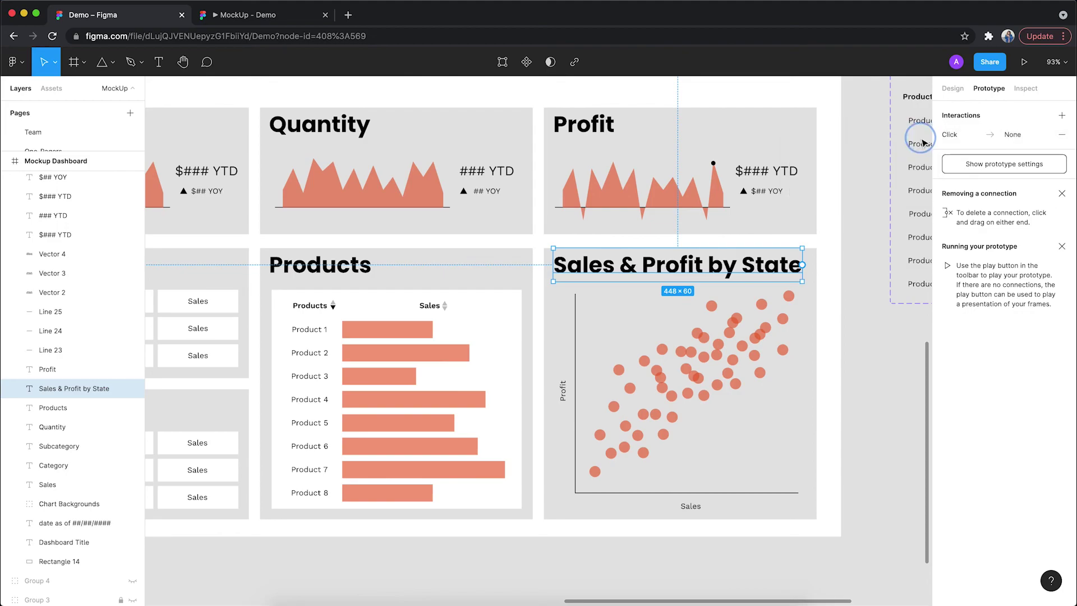
{"action": "left_click", "coordinate": [1062, 134]}
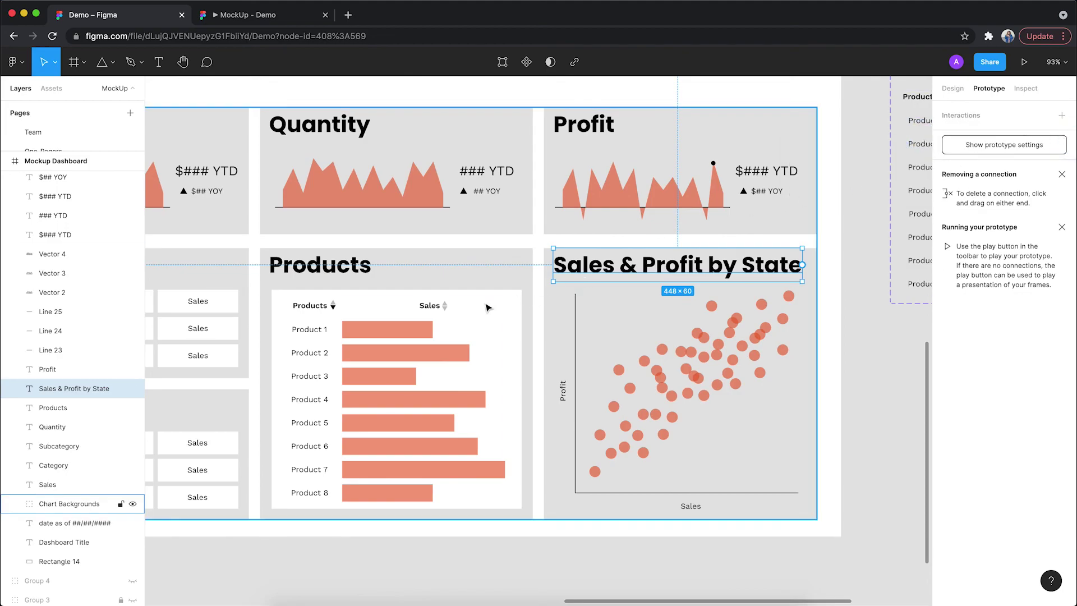
Review the Products Bar Chart's click interaction settings and the animation types available for it
{"action": "left_click", "coordinate": [420, 328]}
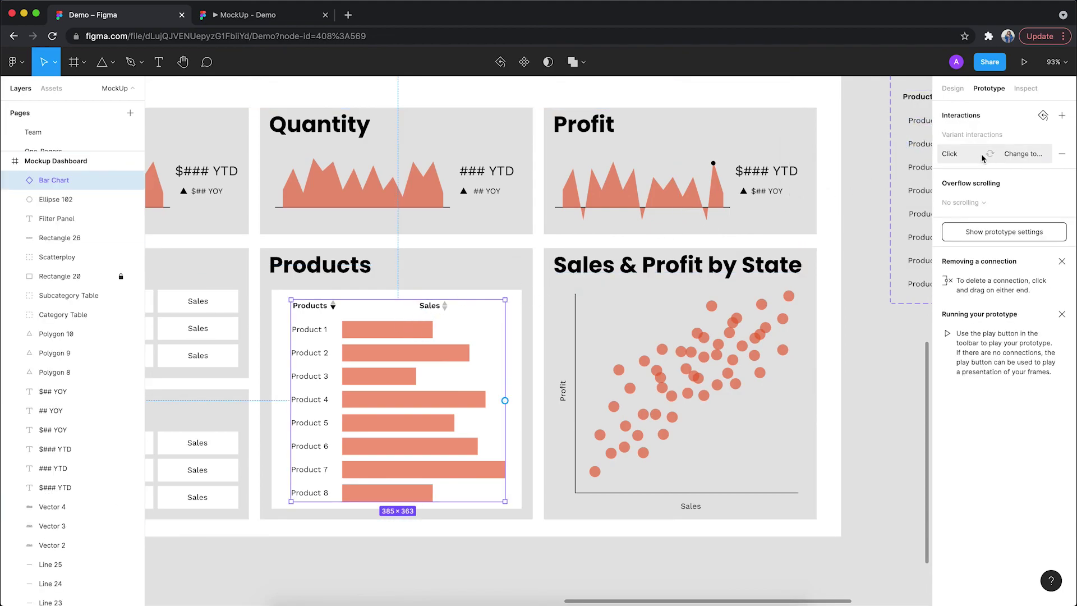
{"action": "left_click", "coordinate": [1000, 154]}
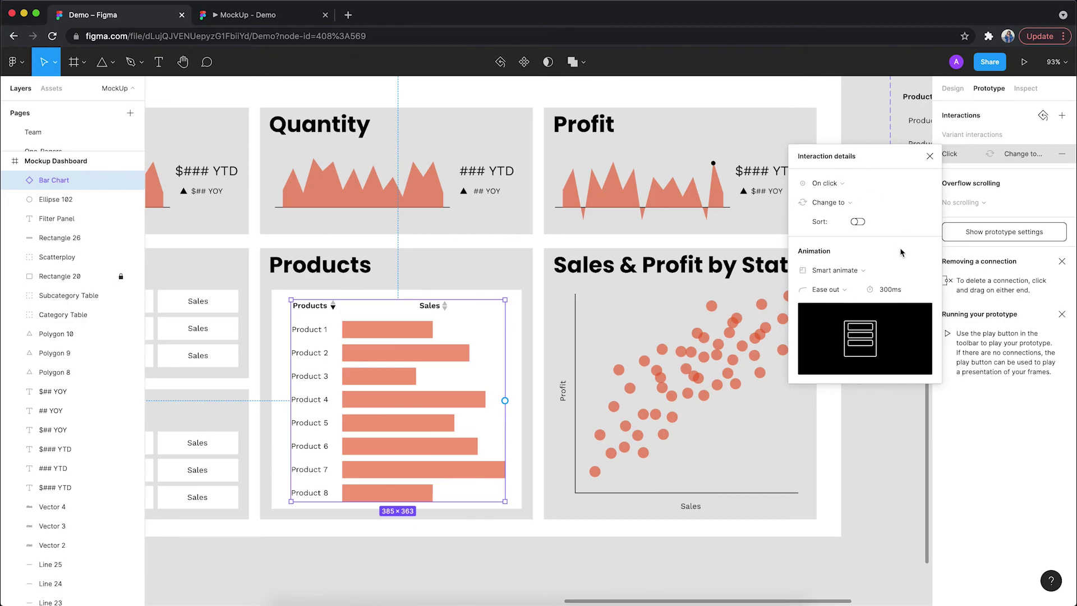
{"action": "left_click", "coordinate": [862, 271]}
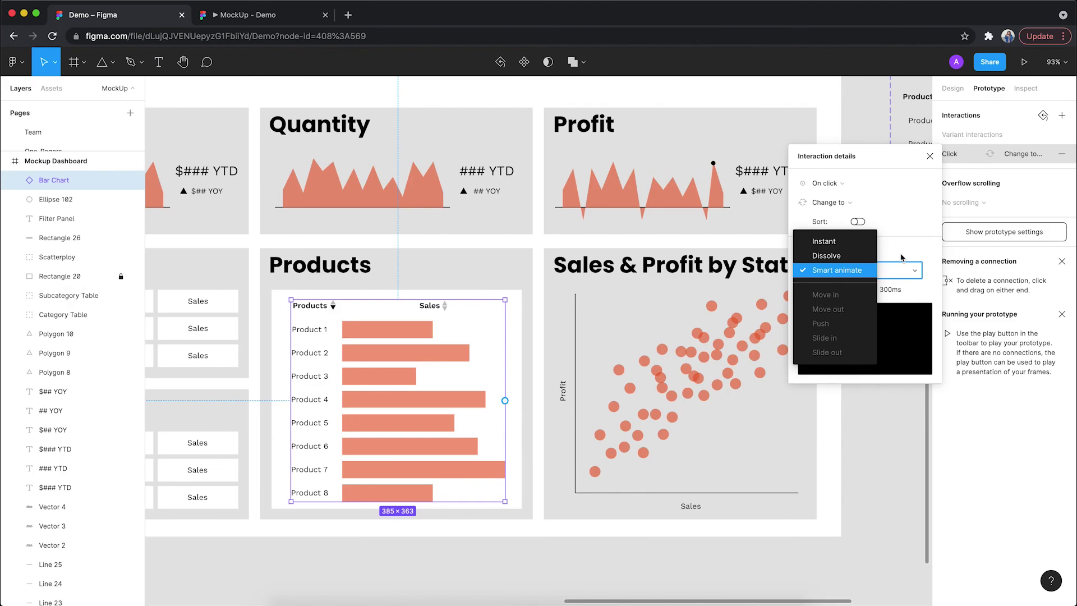
{"action": "left_click", "coordinate": [901, 257]}
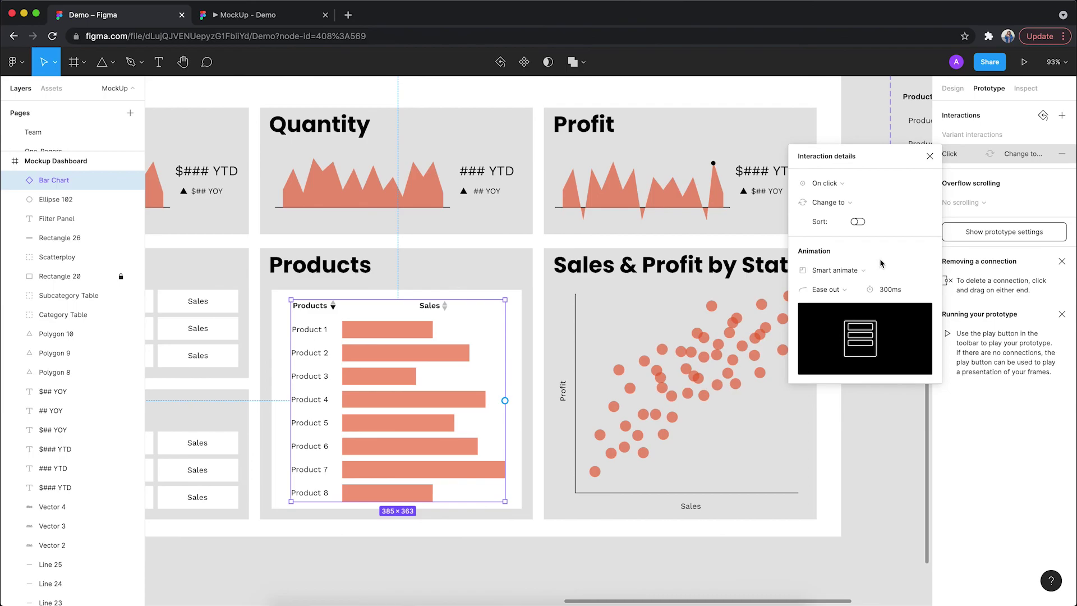
{"action": "left_click", "coordinate": [930, 157]}
{"action": "key", "text": "Escape"}
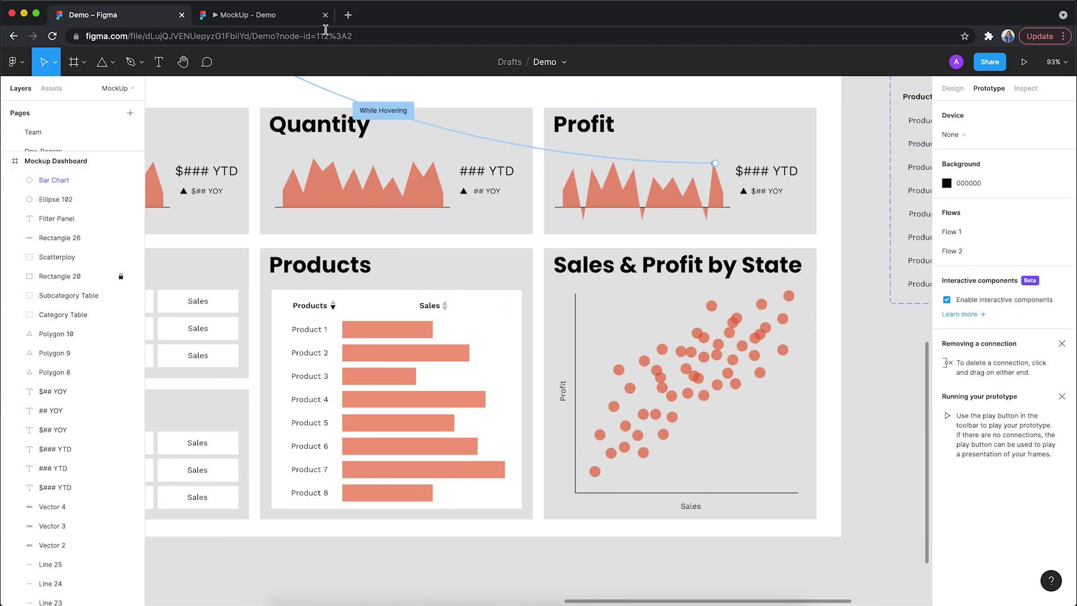
Test the Sales sort of the Products chart in the running MockUp prototype, and return to the Demo design file
{"action": "left_click", "coordinate": [284, 19]}
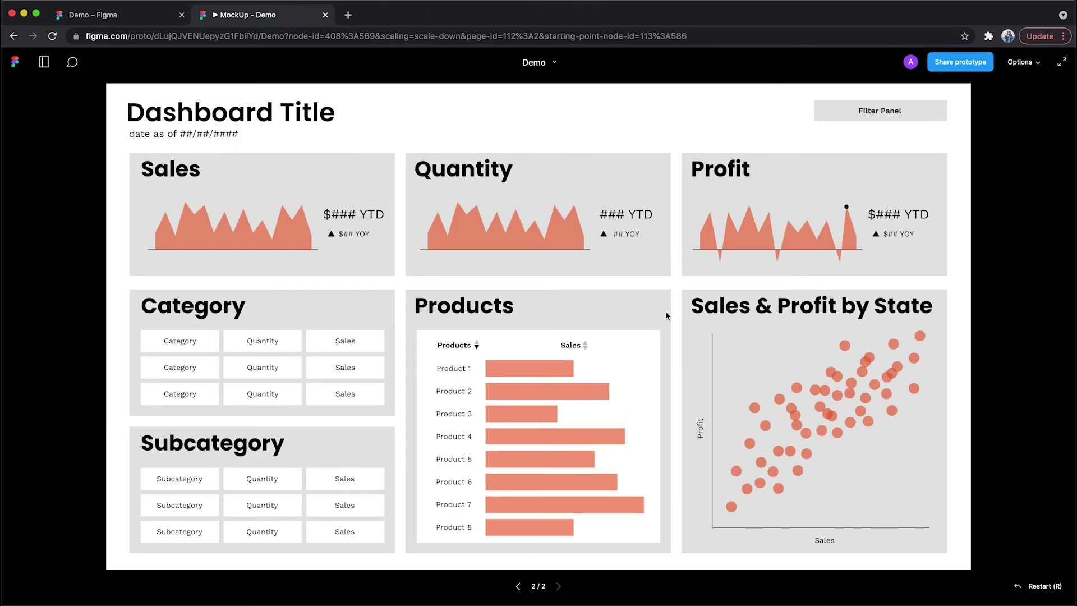
{"action": "left_click", "coordinate": [586, 346]}
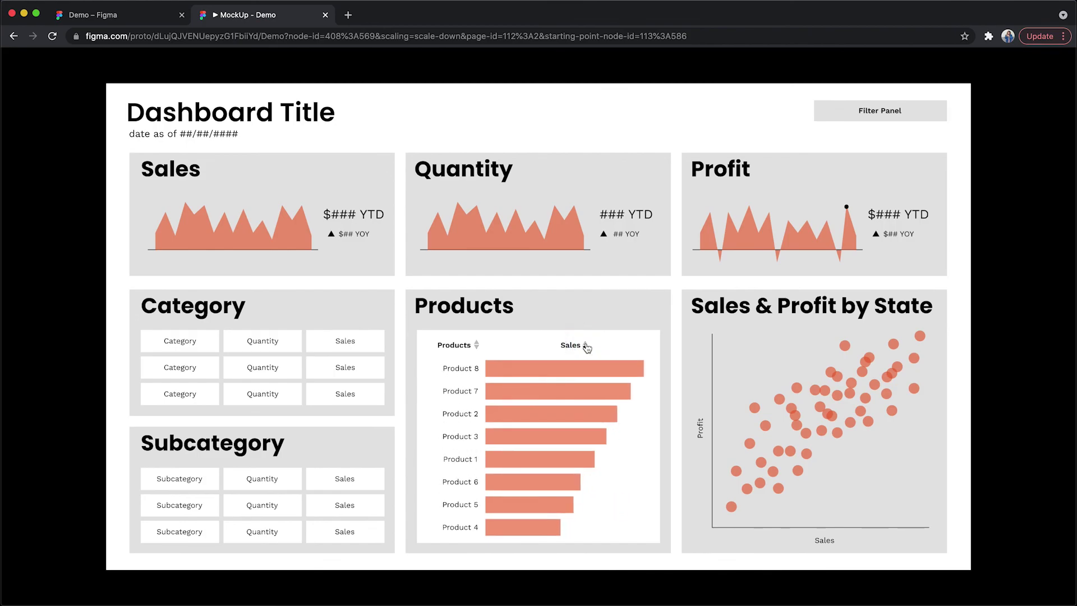
{"action": "left_click", "coordinate": [149, 17]}
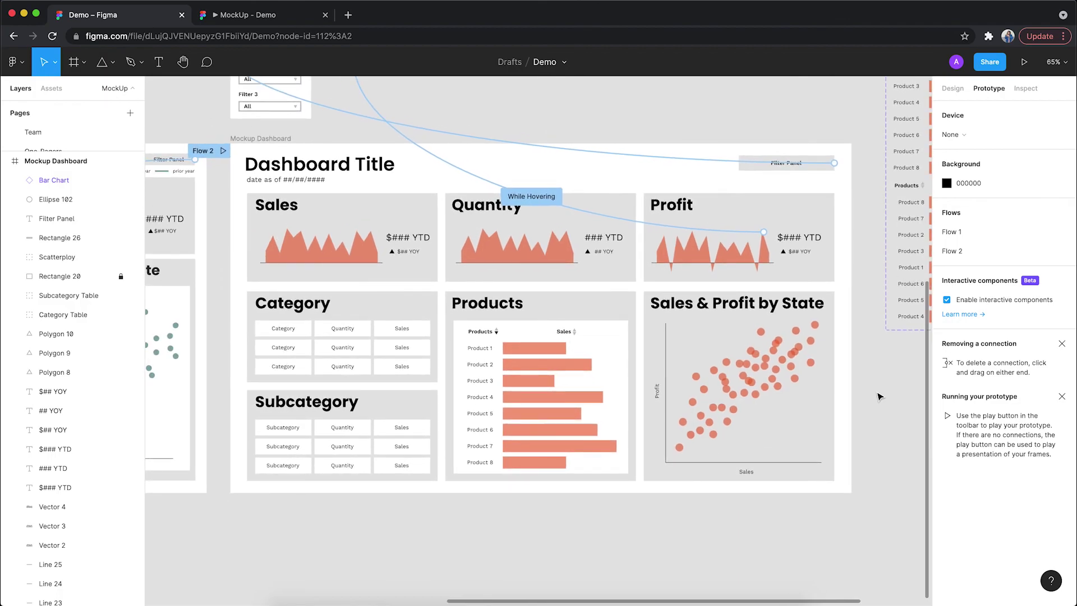